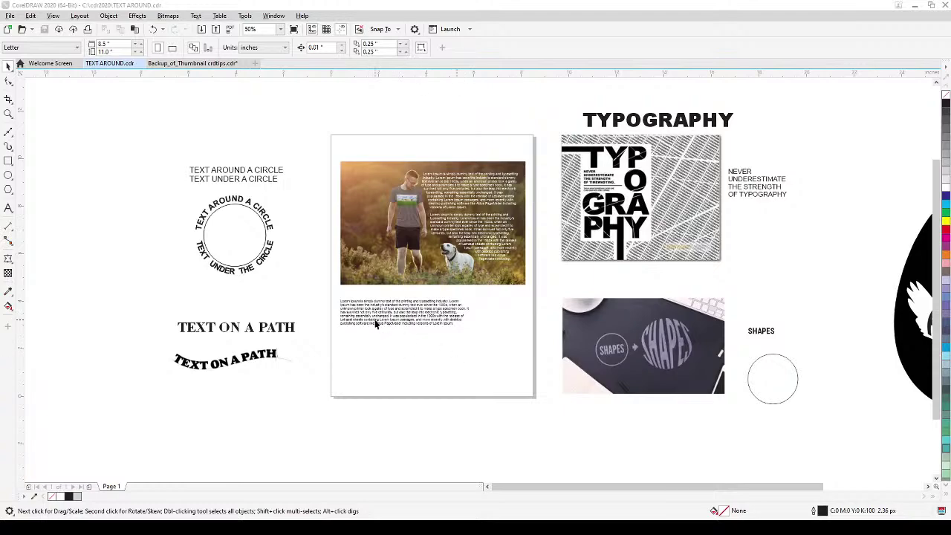
Make the two-line TEXT AROUND A CIRCLE heading bold.
{"action": "scroll", "coordinate": [375, 325], "scroll_direction": "up", "scroll_amount": 2}
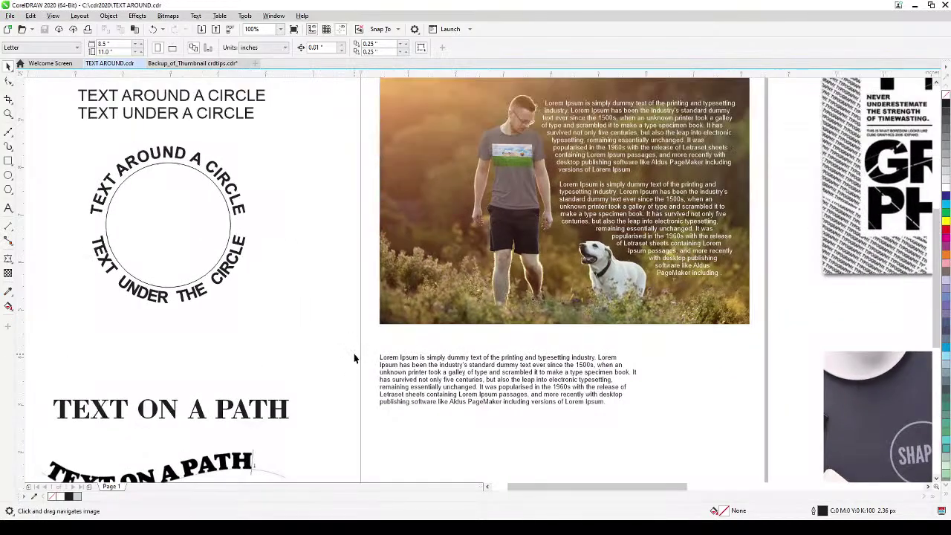
{"action": "scroll", "coordinate": [442, 401], "scroll_direction": "left", "scroll_amount": 3}
{"action": "scroll", "coordinate": [442, 401], "scroll_direction": "up", "scroll_amount": 2}
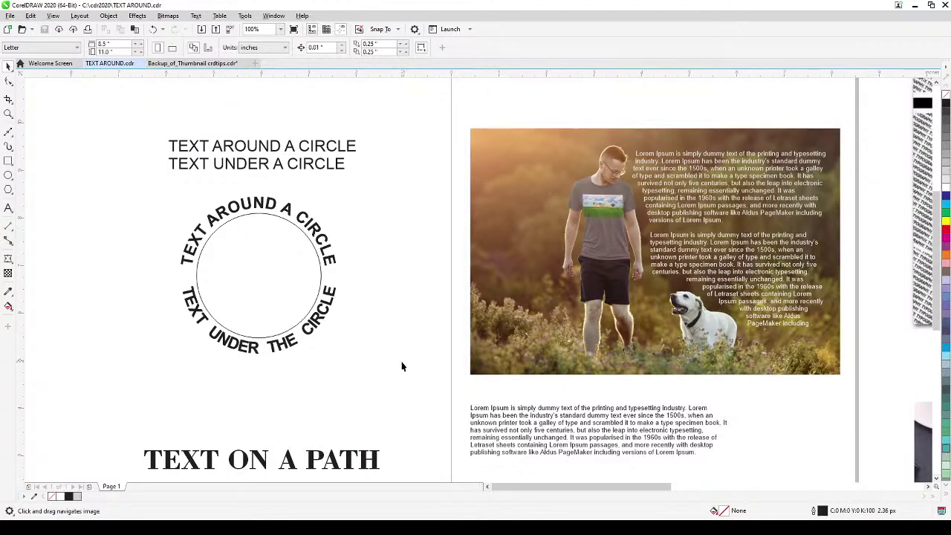
{"action": "left_click_drag", "start_coordinate": [403, 365], "coordinate": [411, 357]}
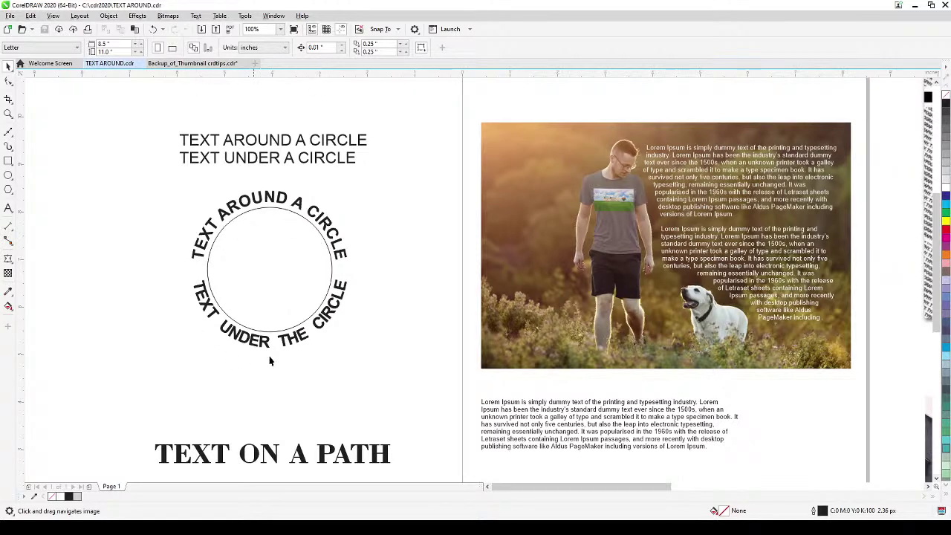
{"action": "left_click_drag", "start_coordinate": [356, 362], "coordinate": [392, 231]}
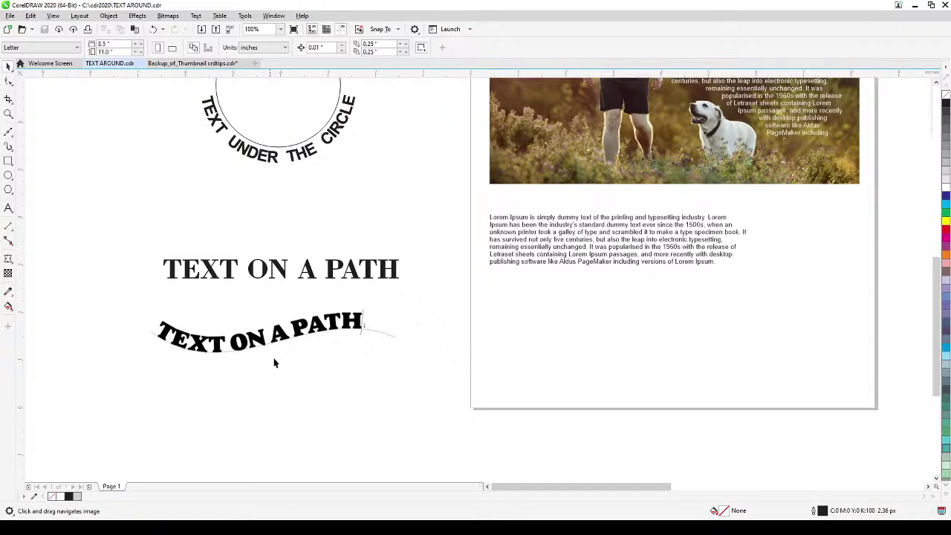
{"action": "scroll", "coordinate": [613, 331], "scroll_direction": "down", "scroll_amount": 2}
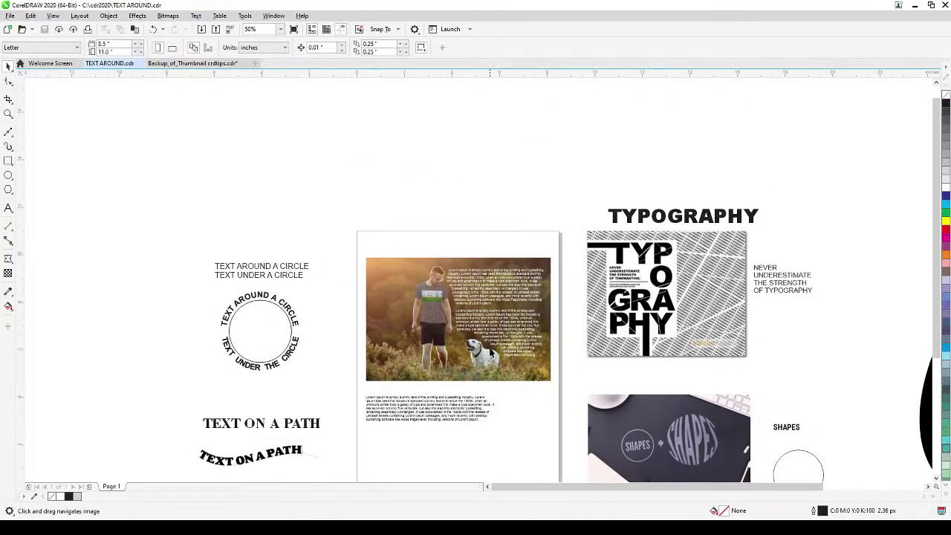
{"action": "scroll", "coordinate": [483, 340], "scroll_direction": "up", "scroll_amount": 2}
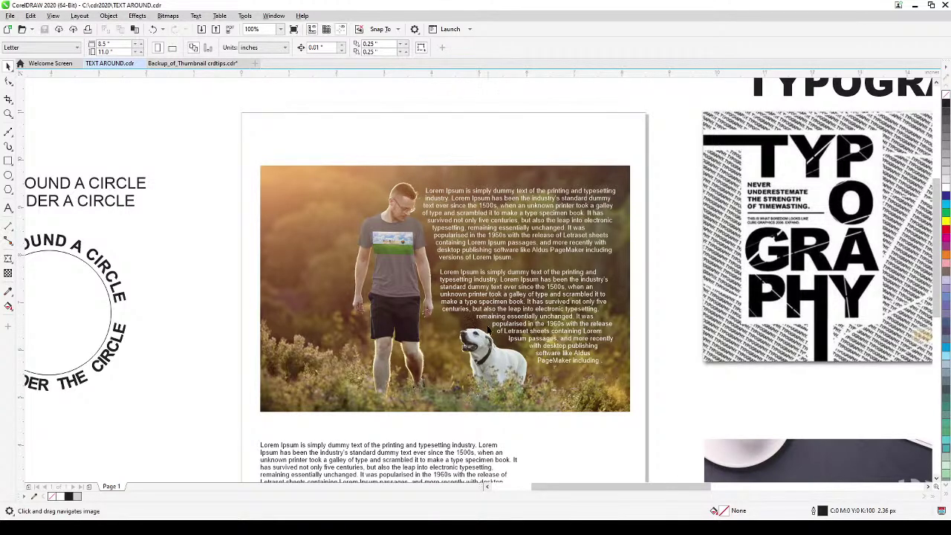
{"action": "scroll", "coordinate": [565, 377], "scroll_direction": "right", "scroll_amount": 10}
{"action": "scroll", "coordinate": [522, 320], "scroll_direction": "up", "scroll_amount": 2}
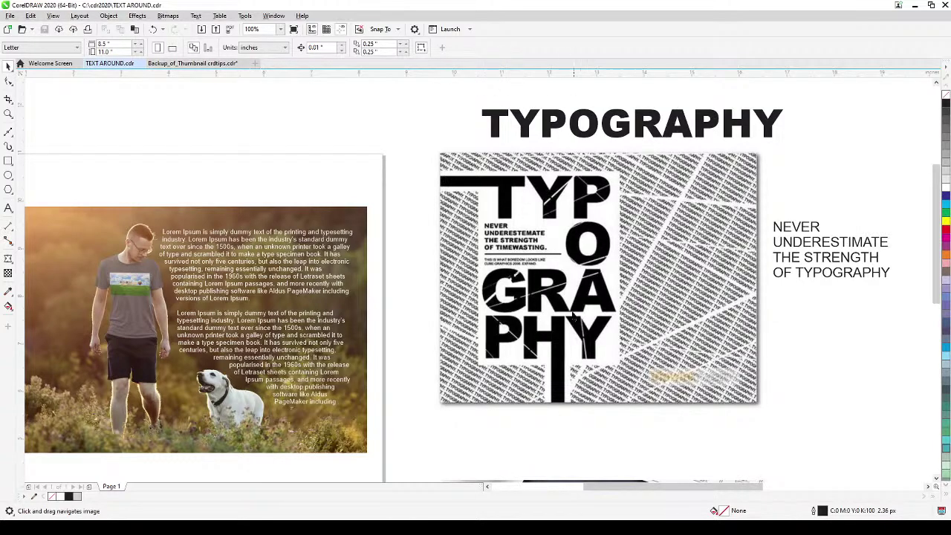
{"action": "scroll", "coordinate": [474, 338], "scroll_direction": "down", "scroll_amount": 12}
{"action": "scroll", "coordinate": [474, 338], "scroll_direction": "right", "scroll_amount": 6}
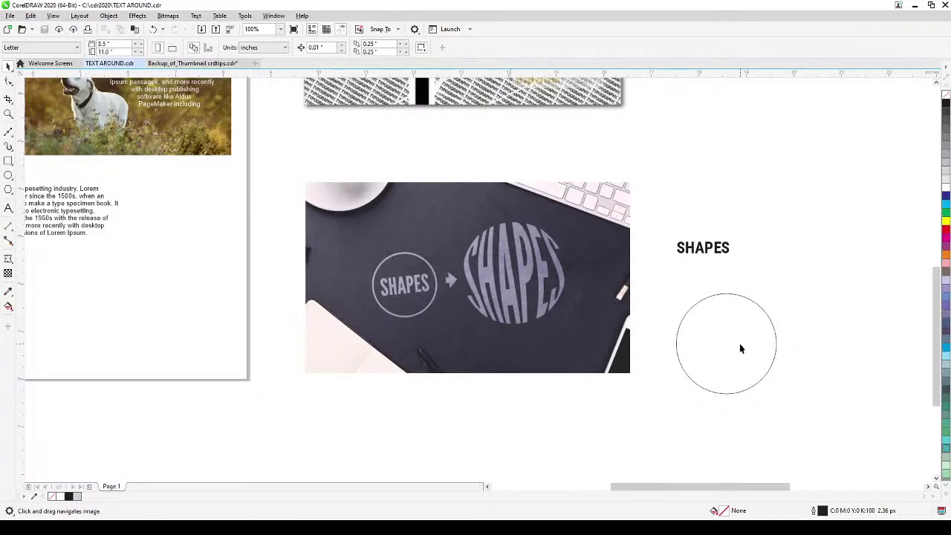
{"action": "scroll", "coordinate": [740, 348], "scroll_direction": "down", "scroll_amount": 3}
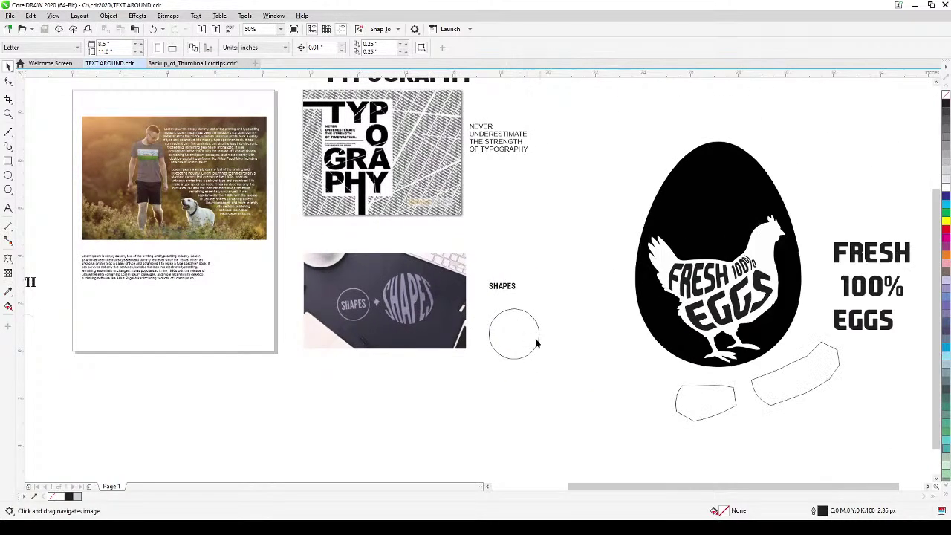
{"action": "left_click_drag", "start_coordinate": [726, 358], "coordinate": [593, 341]}
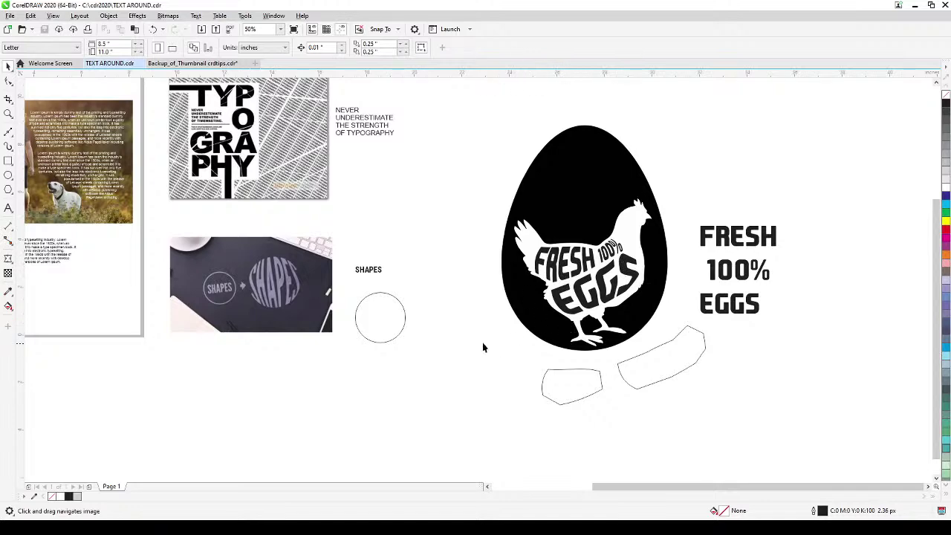
{"action": "scroll", "coordinate": [476, 335], "scroll_direction": "down", "scroll_amount": 2}
{"action": "left_click_drag", "start_coordinate": [452, 274], "coordinate": [539, 322]}
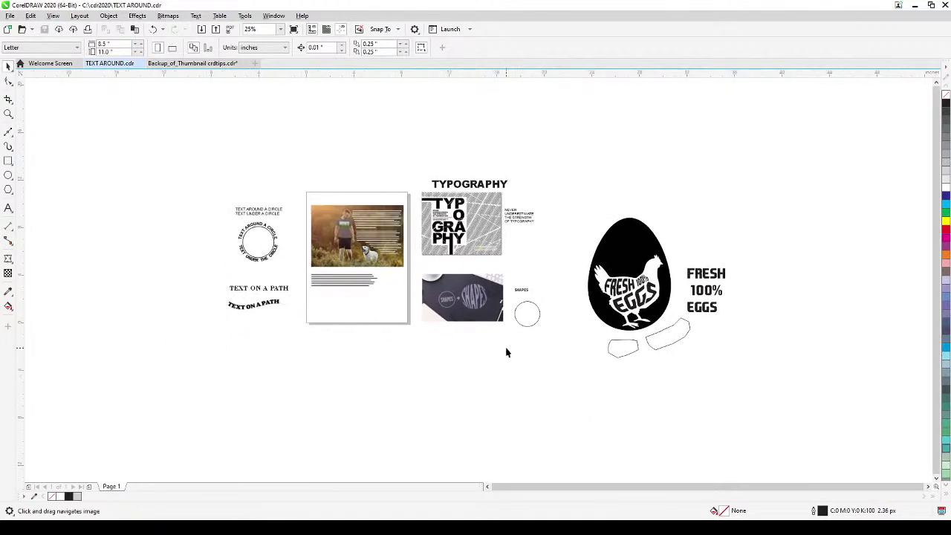
{"action": "scroll", "coordinate": [394, 309], "scroll_direction": "up", "scroll_amount": 4}
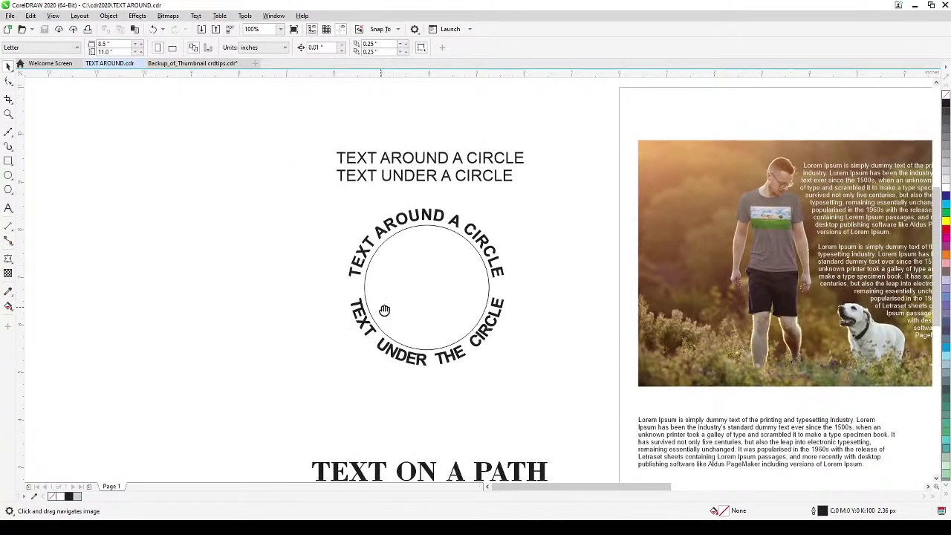
{"action": "scroll", "coordinate": [377, 313], "scroll_direction": "left", "scroll_amount": 2}
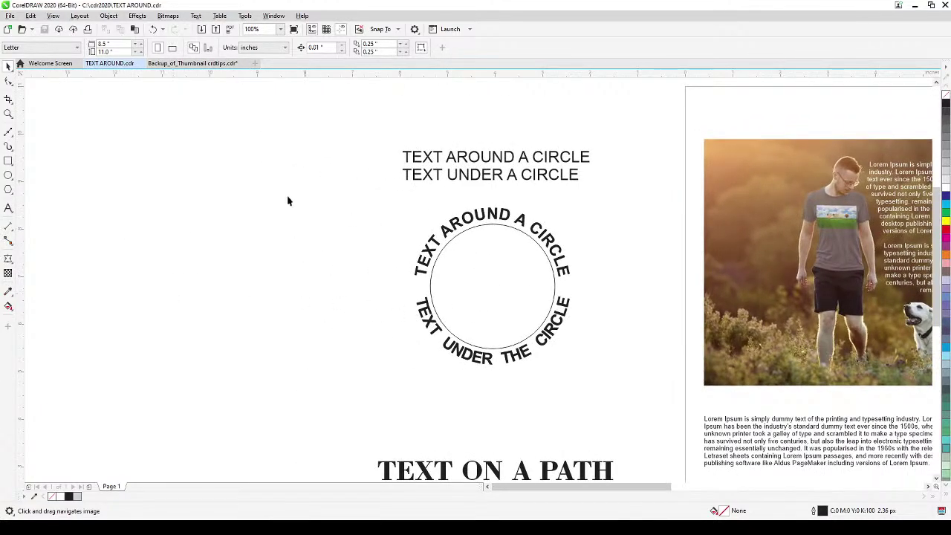
{"action": "left_click_drag", "start_coordinate": [364, 126], "coordinate": [608, 197]}
{"action": "left_click", "coordinate": [422, 47]}
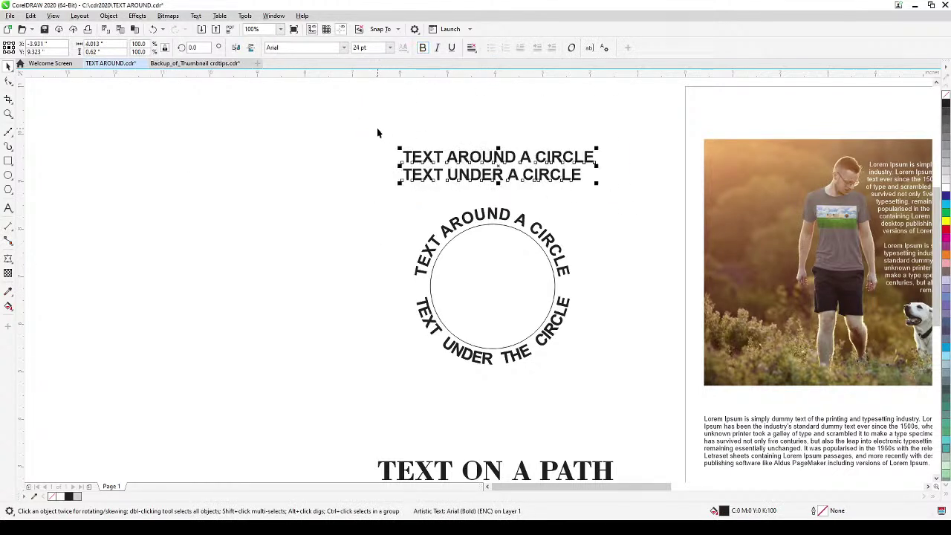
{"action": "left_click", "coordinate": [82, 228]}
Draw a new circle and move it left of the text-on-circle example.
{"action": "left_click", "coordinate": [7, 177]}
{"action": "left_click_drag", "start_coordinate": [239, 244], "coordinate": [388, 316]}
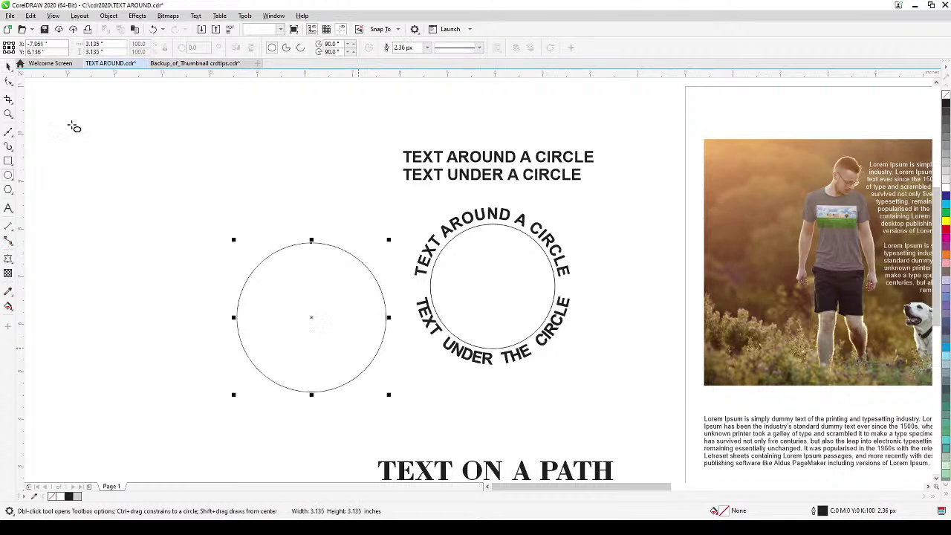
{"action": "left_click", "coordinate": [7, 67]}
{"action": "left_click_drag", "start_coordinate": [268, 297], "coordinate": [245, 272]}
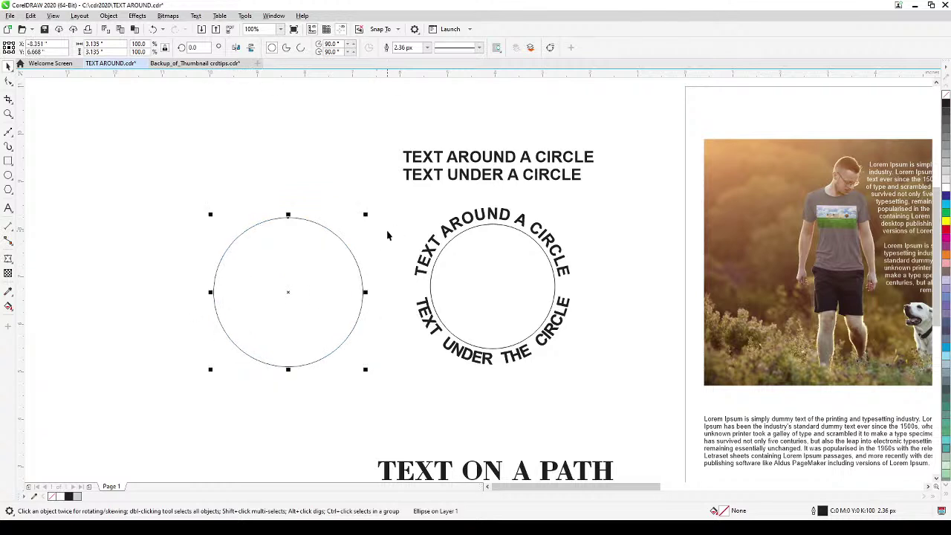
Centre the view on the new circle and reselect the heading text.
{"action": "left_click", "coordinate": [355, 216]}
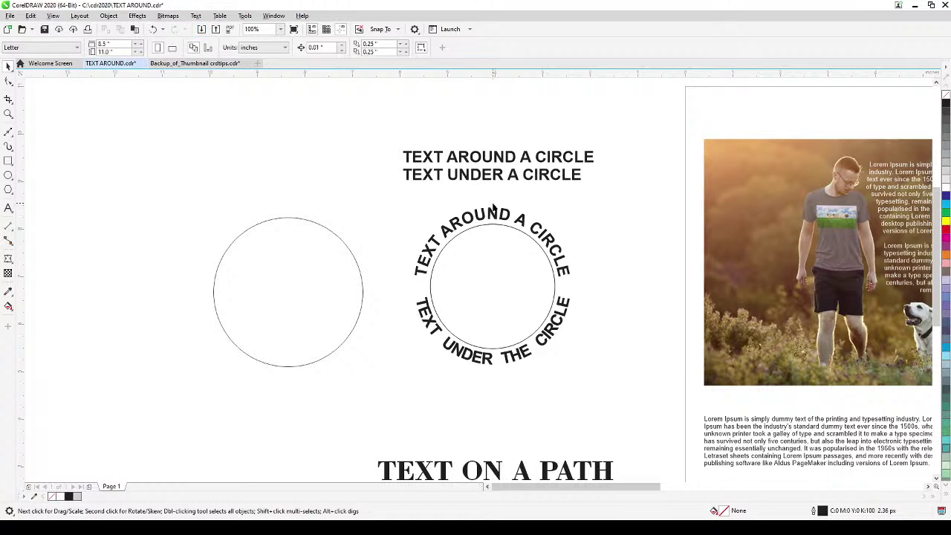
{"action": "left_click_drag", "start_coordinate": [313, 263], "coordinate": [388, 270]}
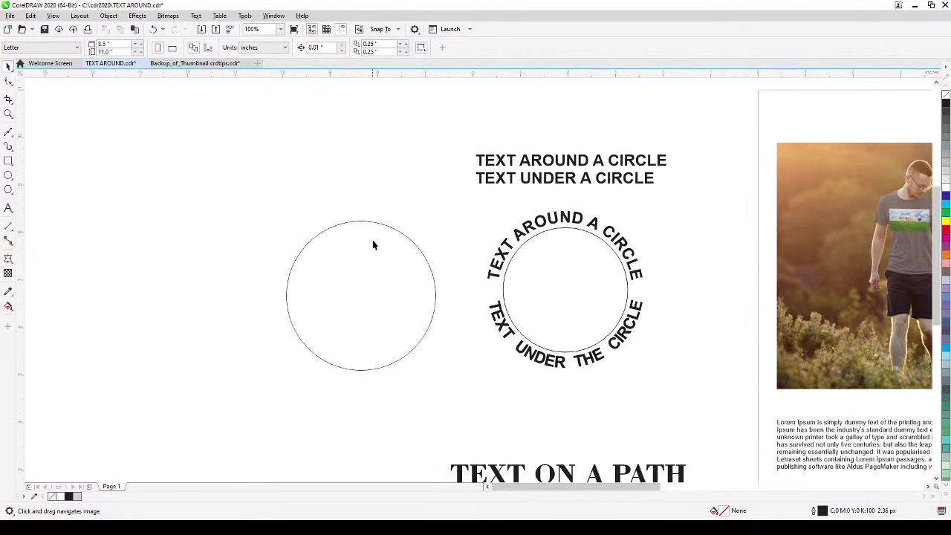
{"action": "left_click", "coordinate": [373, 239]}
{"action": "left_click", "coordinate": [502, 170]}
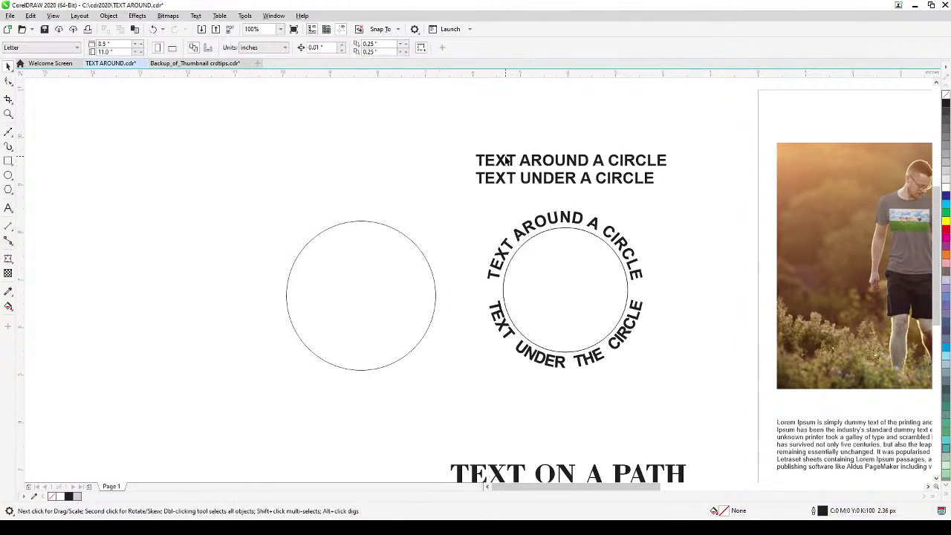
{"action": "left_click", "coordinate": [505, 159]}
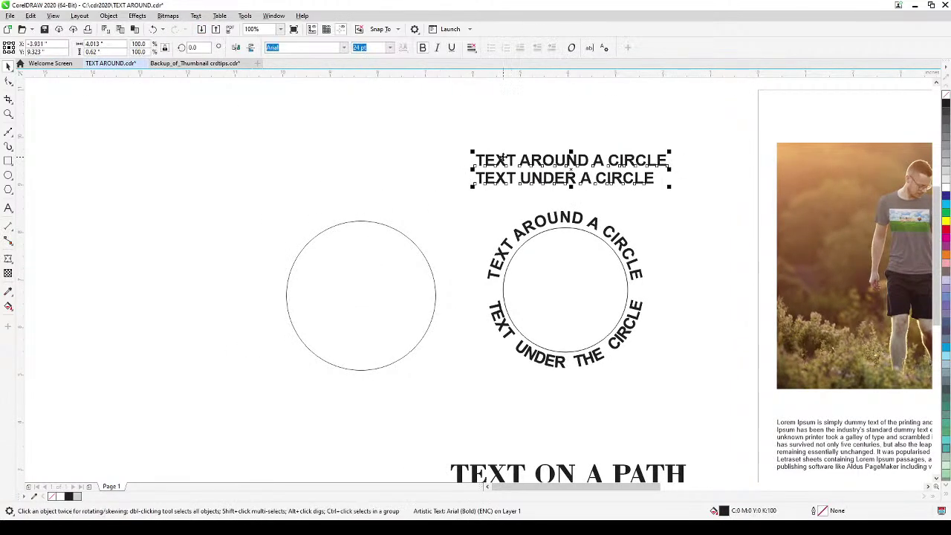
Break the heading into two lines and move TEXT AROUND A CIRCLE above the new circle.
{"action": "left_click", "coordinate": [109, 15]}
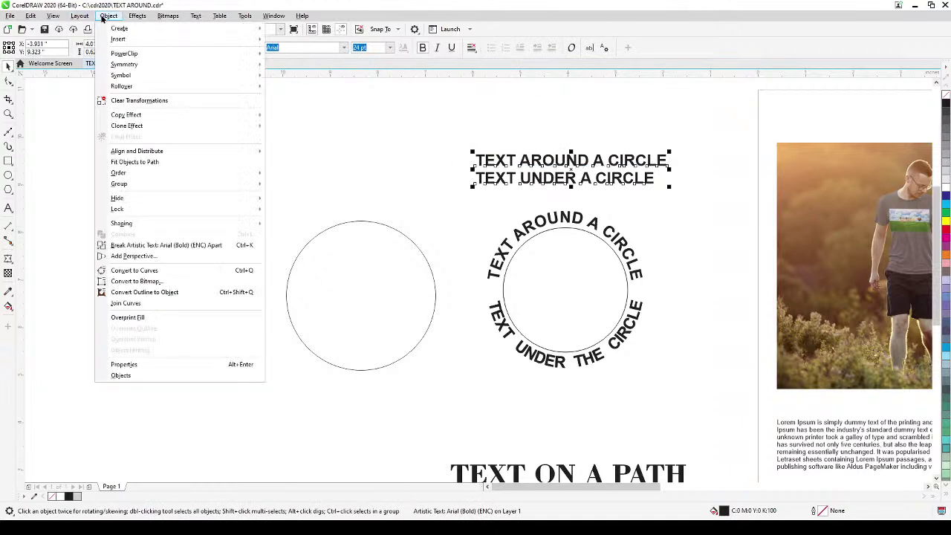
{"action": "left_click", "coordinate": [163, 246]}
{"action": "left_click", "coordinate": [328, 199]}
{"action": "mouse_move", "coordinate": [471, 158]}
{"action": "left_mouse_down"}
{"action": "mouse_move", "coordinate": [307, 185]}
{"action": "mouse_move", "coordinate": [477, 159]}
{"action": "left_mouse_up"}
{"action": "left_click_drag", "start_coordinate": [350, 159], "coordinate": [287, 198]}
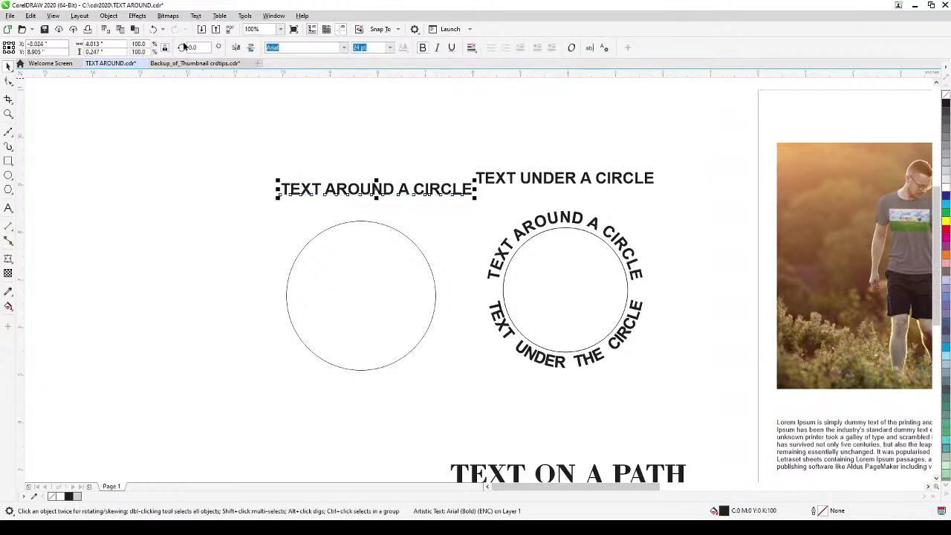
Fit TEXT AROUND A CIRCLE along the top of the new circle.
{"action": "left_click", "coordinate": [196, 16]}
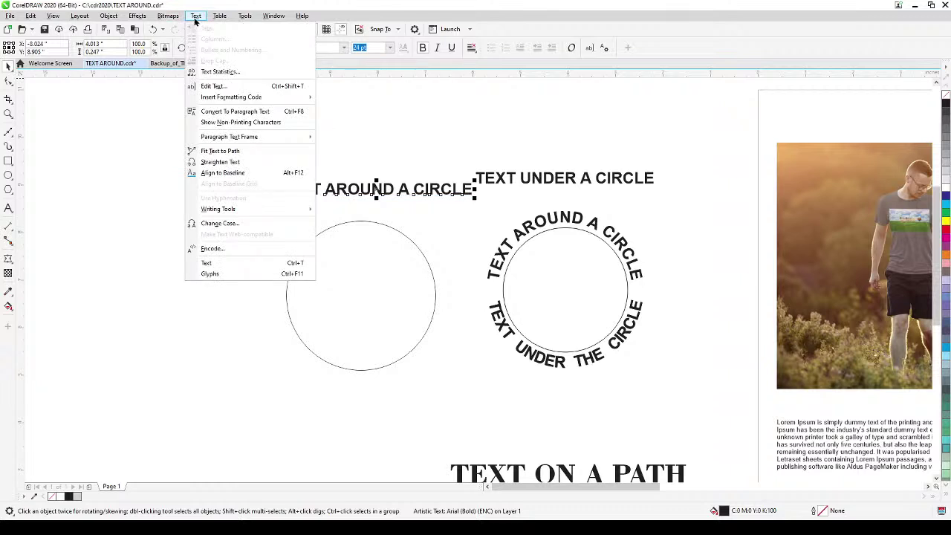
{"action": "left_click", "coordinate": [220, 152]}
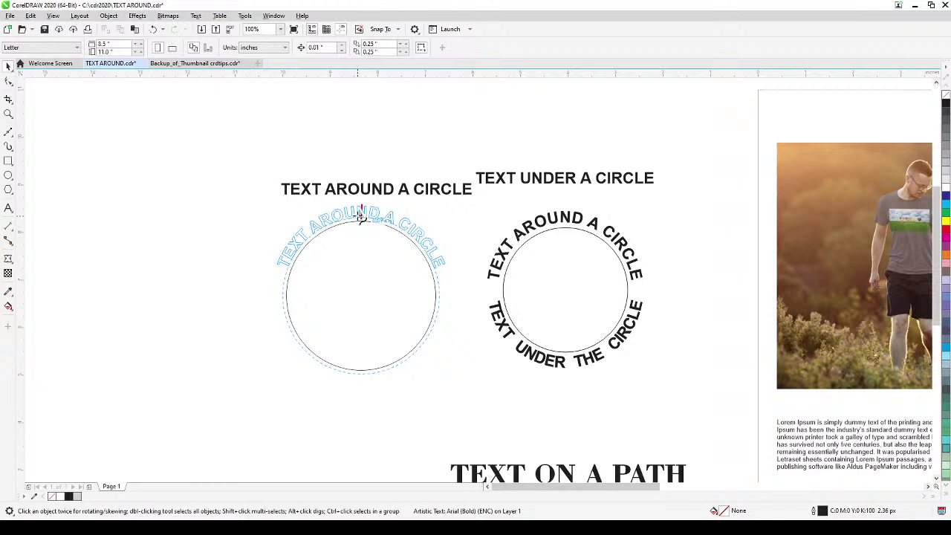
{"action": "left_click_drag", "start_coordinate": [360, 215], "coordinate": [361, 216]}
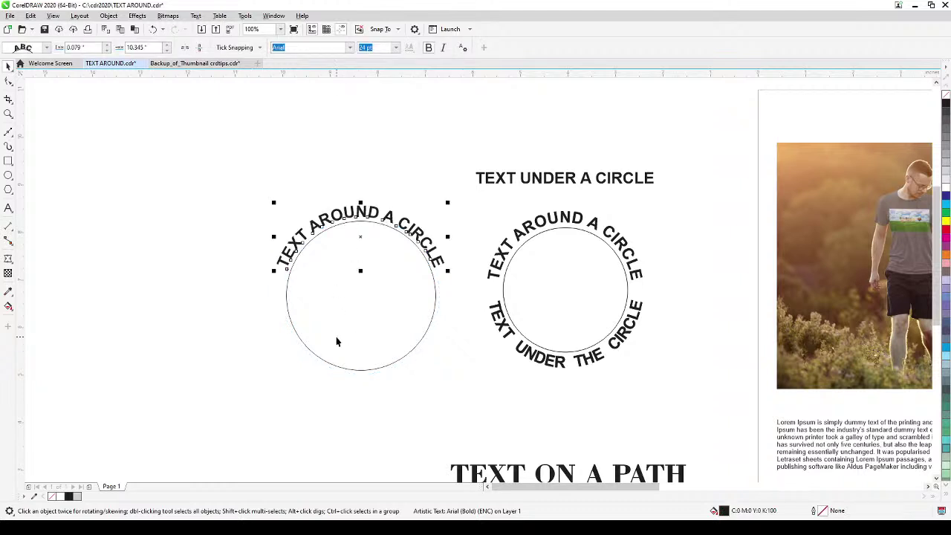
{"action": "left_click", "coordinate": [399, 153]}
{"action": "key", "text": "h"}
{"action": "left_click_drag", "start_coordinate": [473, 263], "coordinate": [502, 268]}
{"action": "key", "text": "space"}
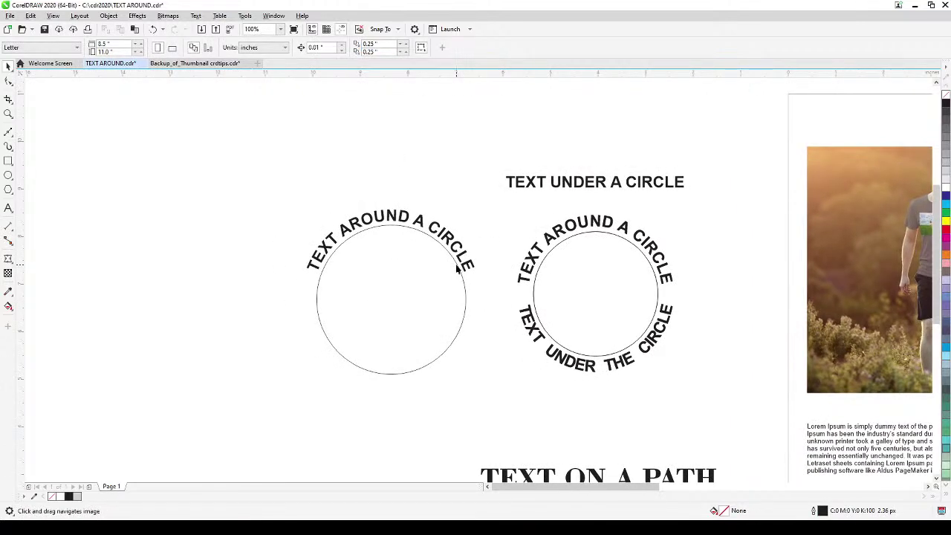
{"action": "left_click", "coordinate": [438, 237]}
Move TEXT UNDER A CIRCLE below the circle and zoom in on both.
{"action": "left_click", "coordinate": [477, 153]}
{"action": "left_click_drag", "start_coordinate": [523, 183], "coordinate": [318, 421]}
{"action": "scroll", "coordinate": [416, 372], "scroll_direction": "down", "scroll_amount": 1}
{"action": "left_click", "coordinate": [7, 114]}
{"action": "left_click_drag", "start_coordinate": [268, 164], "coordinate": [506, 425]}
{"action": "left_click", "coordinate": [8, 66]}
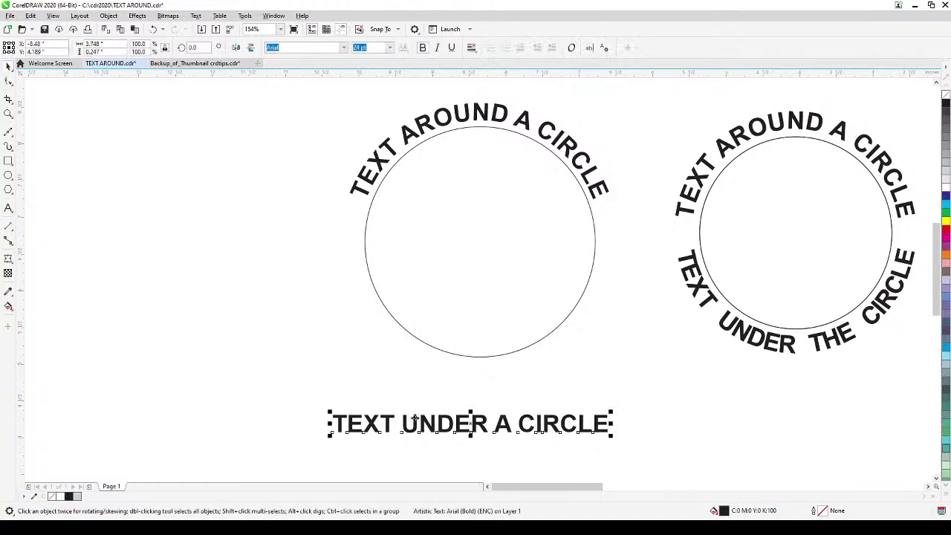
Fit TEXT UNDER A CIRCLE to the bottom of the left circle.
{"action": "left_click", "coordinate": [196, 16]}
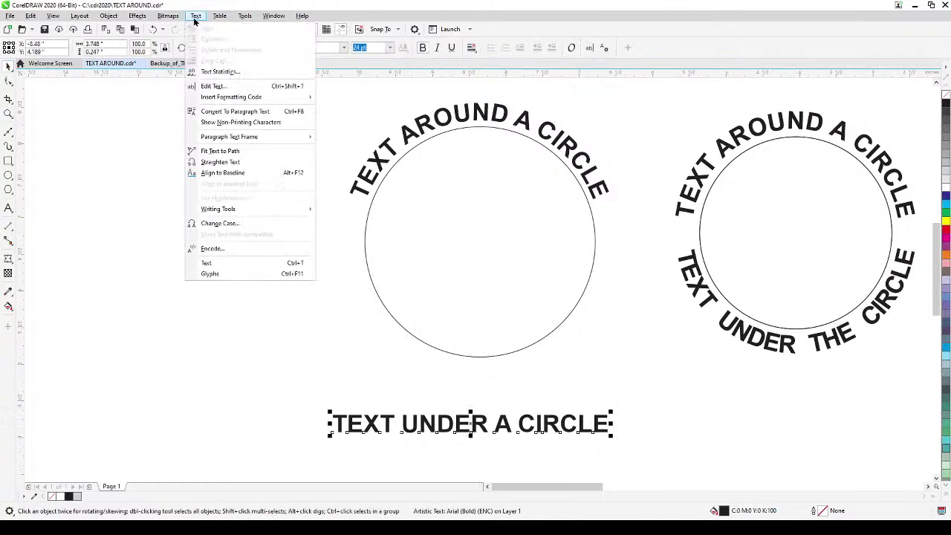
{"action": "left_click", "coordinate": [240, 151]}
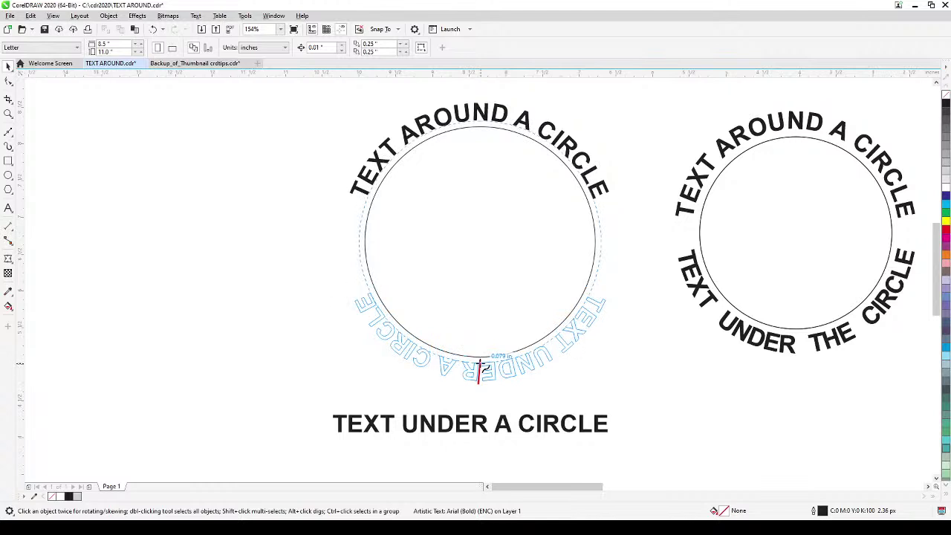
{"action": "left_click", "coordinate": [480, 368]}
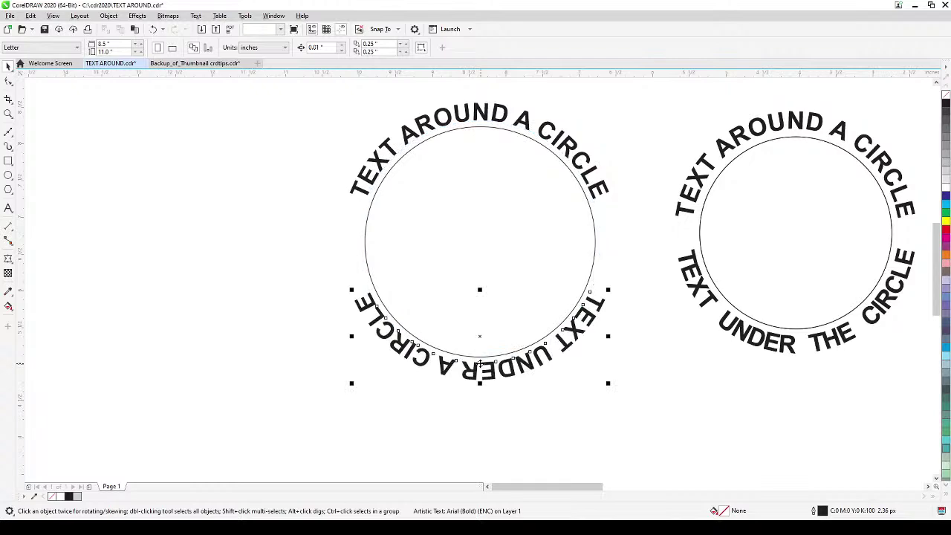
{"action": "left_click_drag", "start_coordinate": [612, 336], "coordinate": [535, 360]}
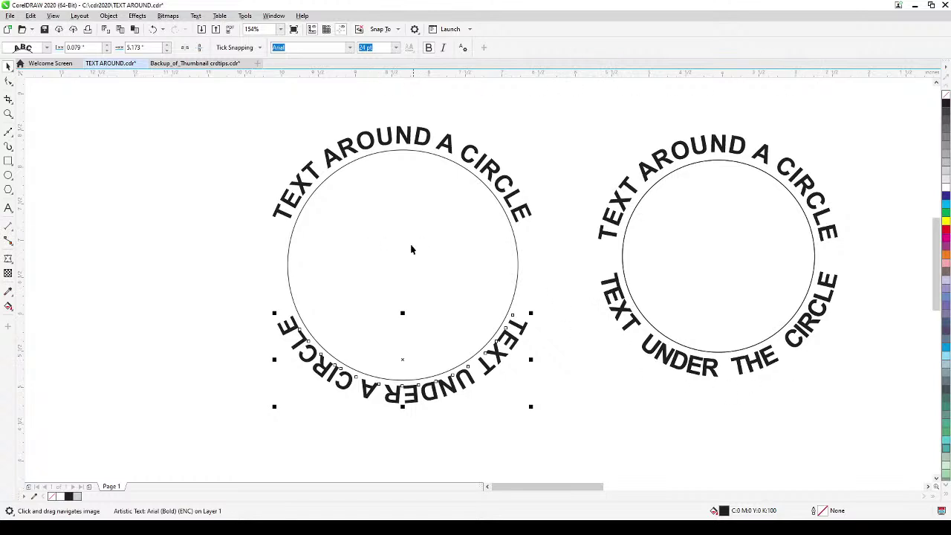
Mirror the bottom text both ways, place it outside the circle at 0.344 in distance.
{"action": "left_click", "coordinate": [183, 49]}
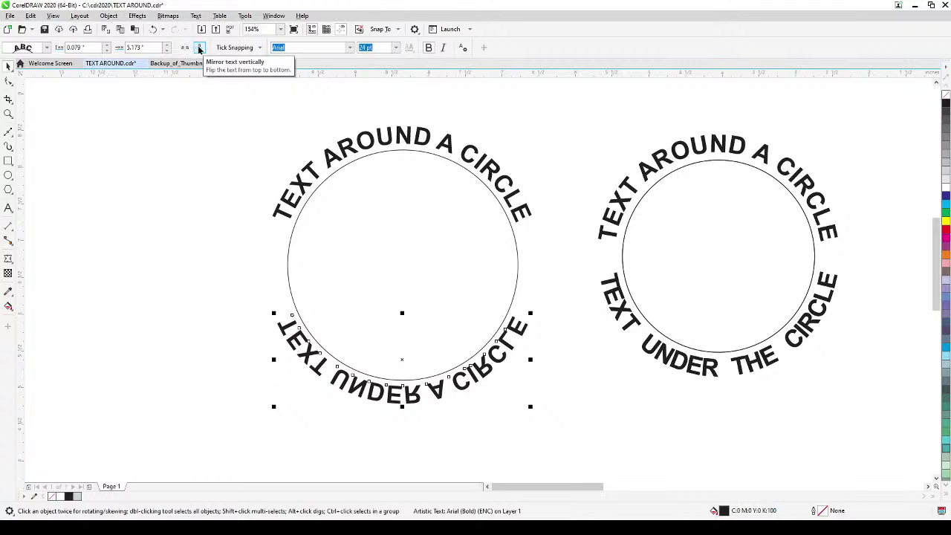
{"action": "left_click", "coordinate": [200, 48]}
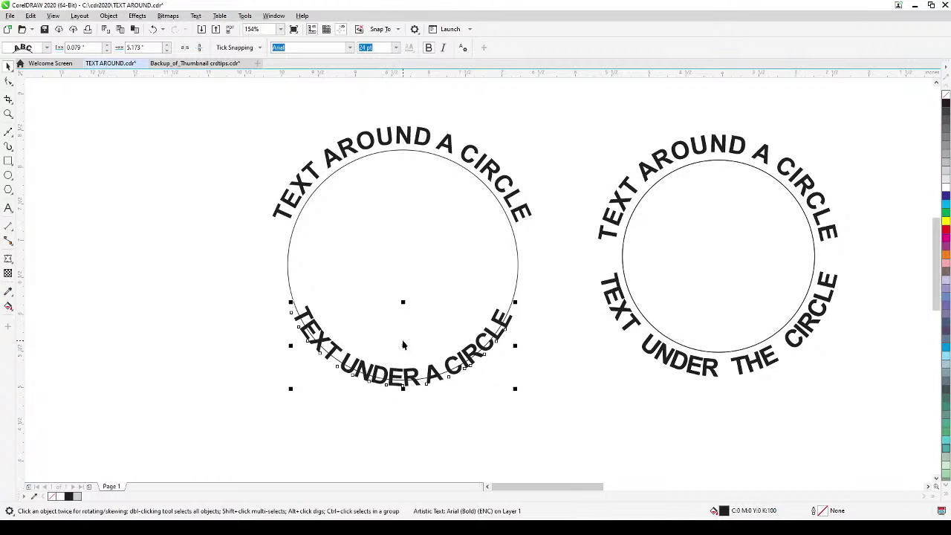
{"action": "left_click_drag", "start_coordinate": [403, 347], "coordinate": [405, 365]}
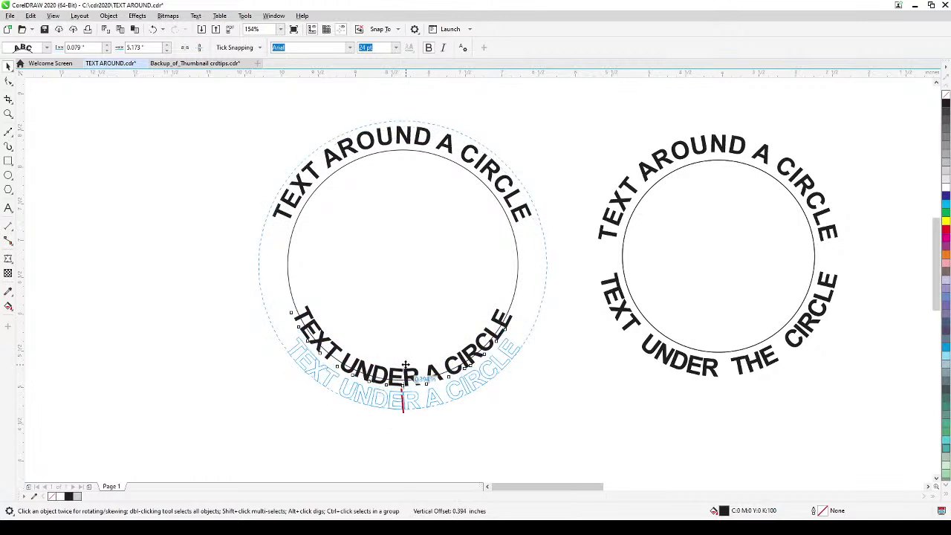
{"action": "left_click_drag", "start_coordinate": [405, 366], "coordinate": [405, 366]}
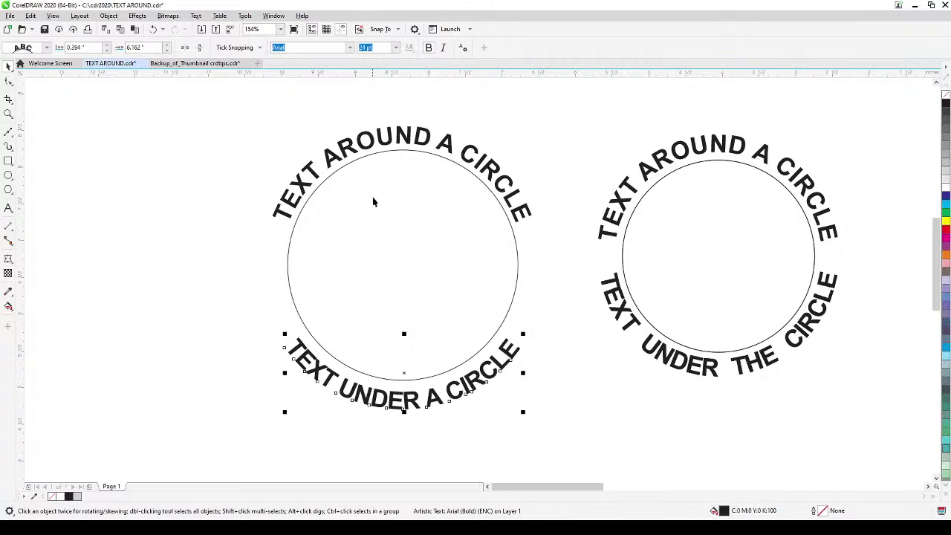
{"action": "left_click", "coordinate": [106, 50]}
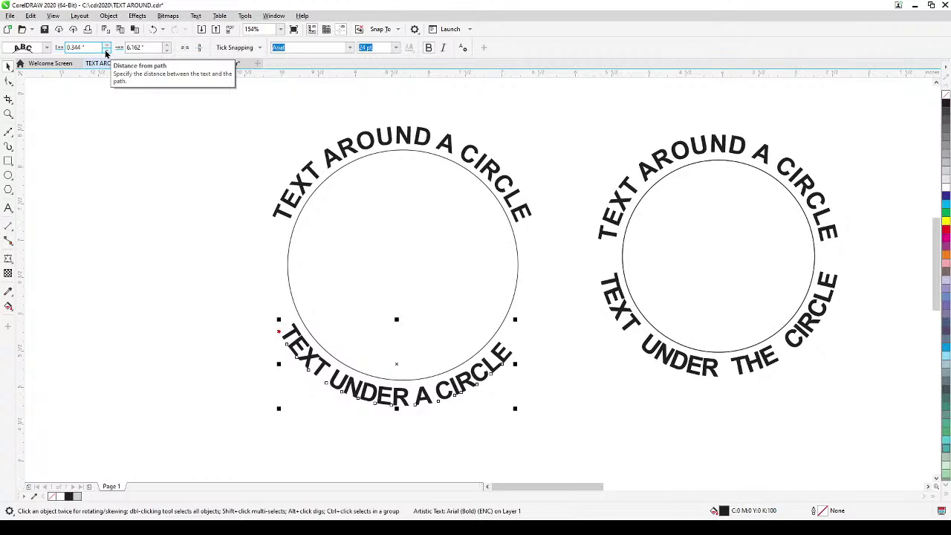
Set the left circle's outline to None, leaving only its curved text.
{"action": "left_click", "coordinate": [365, 362]}
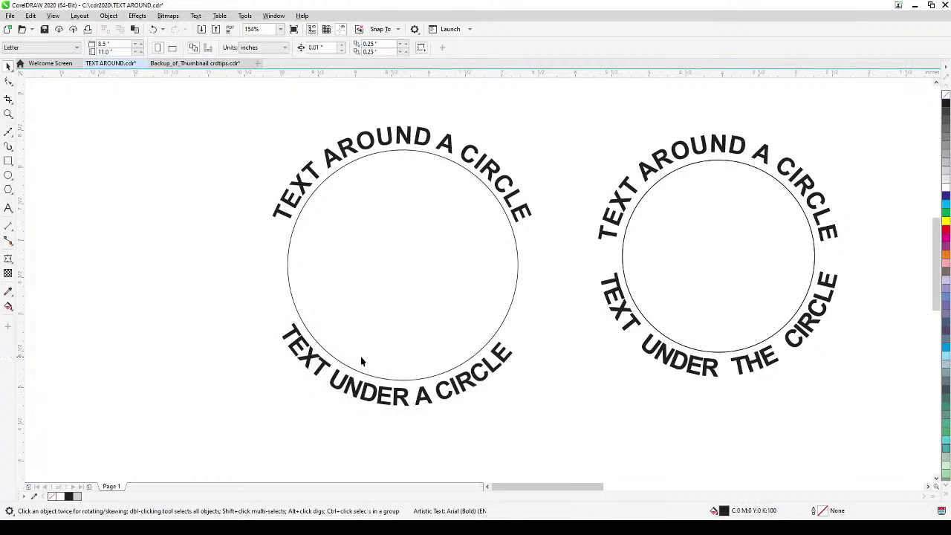
{"action": "scroll", "coordinate": [365, 361], "scroll_direction": "down", "scroll_amount": 2}
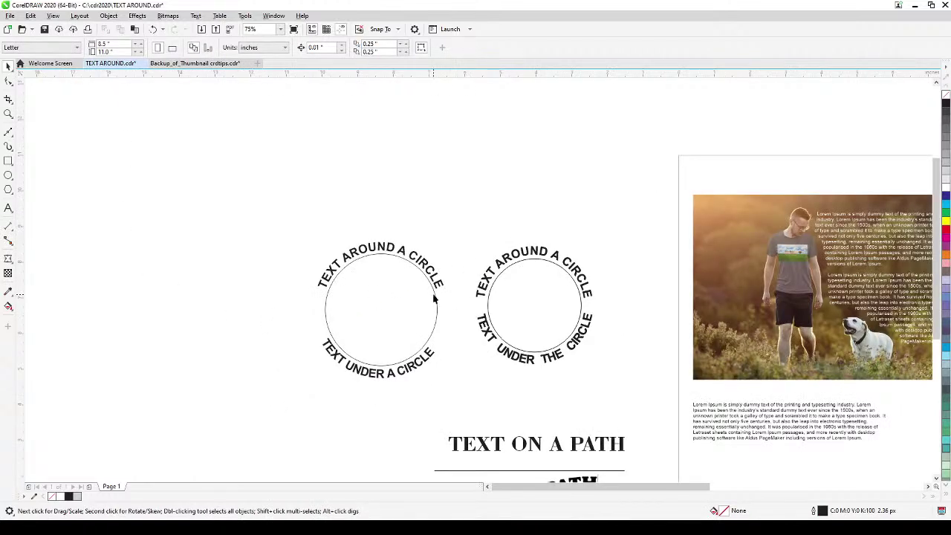
{"action": "left_click", "coordinate": [435, 298]}
{"action": "scroll", "coordinate": [436, 295], "scroll_direction": "up", "scroll_amount": 2}
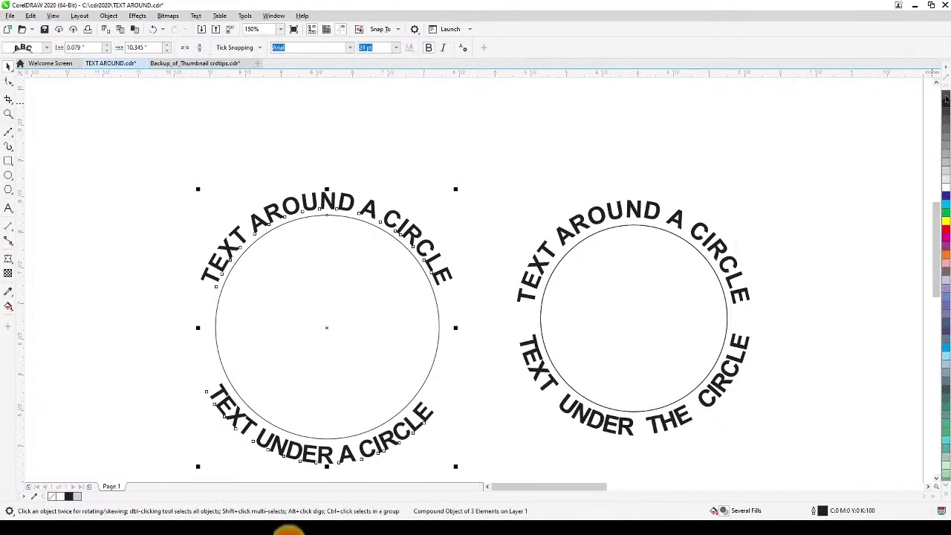
{"action": "right_click", "coordinate": [946, 96]}
{"action": "left_click", "coordinate": [602, 177]}
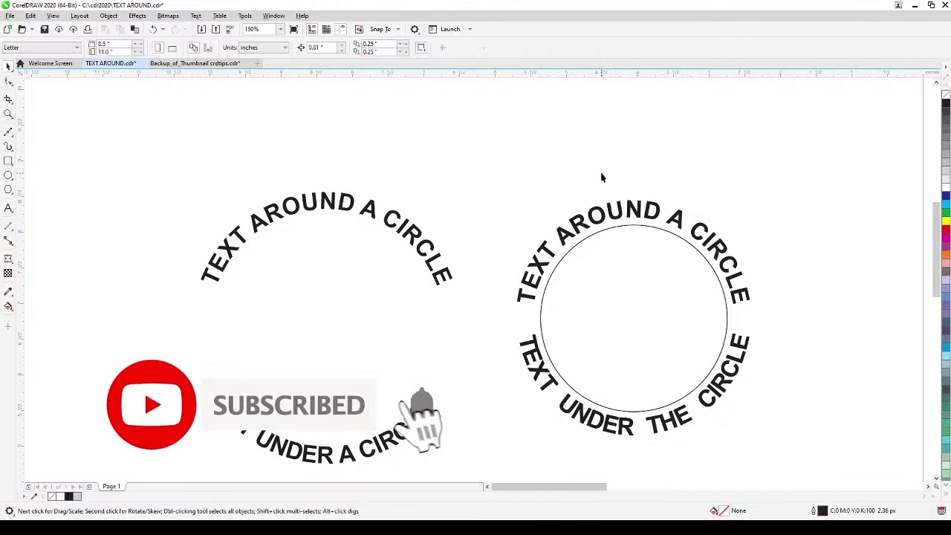
Centre the TEXT ON A PATH examples in view.
{"action": "scroll", "coordinate": [602, 177], "scroll_direction": "down", "scroll_amount": 2}
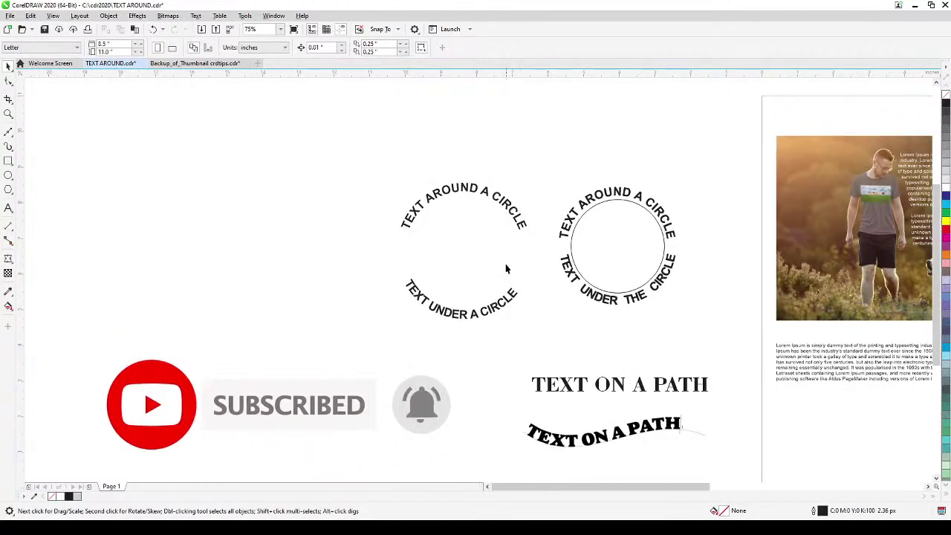
{"action": "left_click_drag", "start_coordinate": [582, 292], "coordinate": [537, 133]}
{"action": "scroll", "coordinate": [592, 339], "scroll_direction": "up", "scroll_amount": 2}
{"action": "left_click_drag", "start_coordinate": [592, 339], "coordinate": [545, 339]}
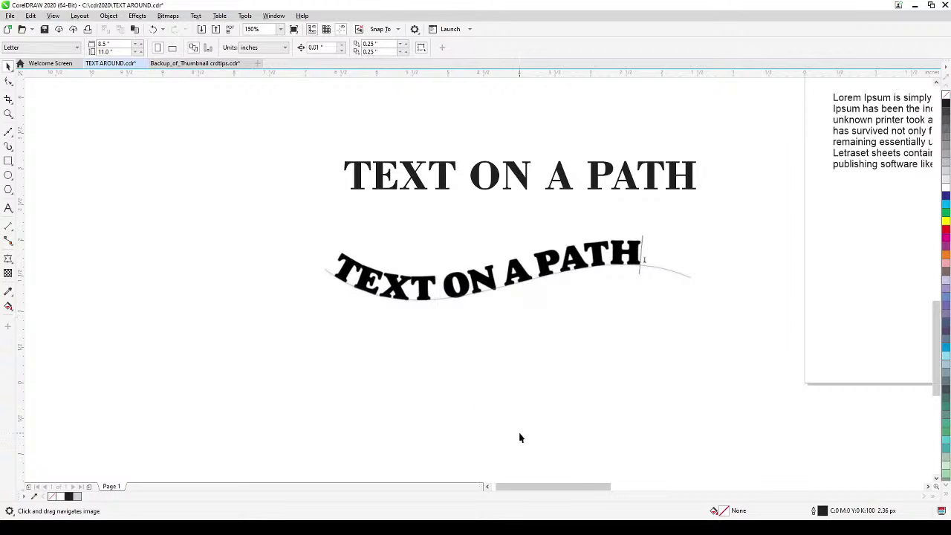
{"action": "left_click", "coordinate": [7, 133]}
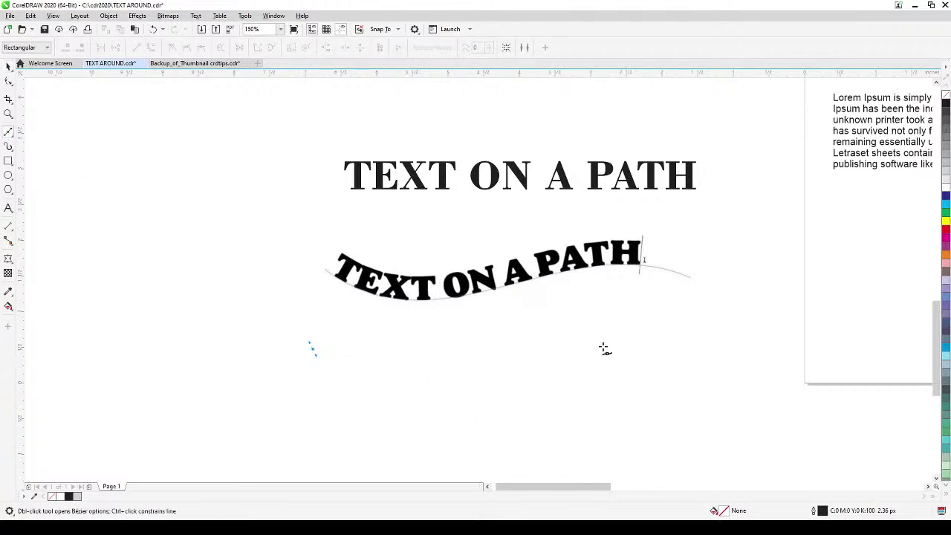
Draw a straight line below the curved text and bend its nodes into an S-shaped wave.
{"action": "left_click", "coordinate": [663, 334]}
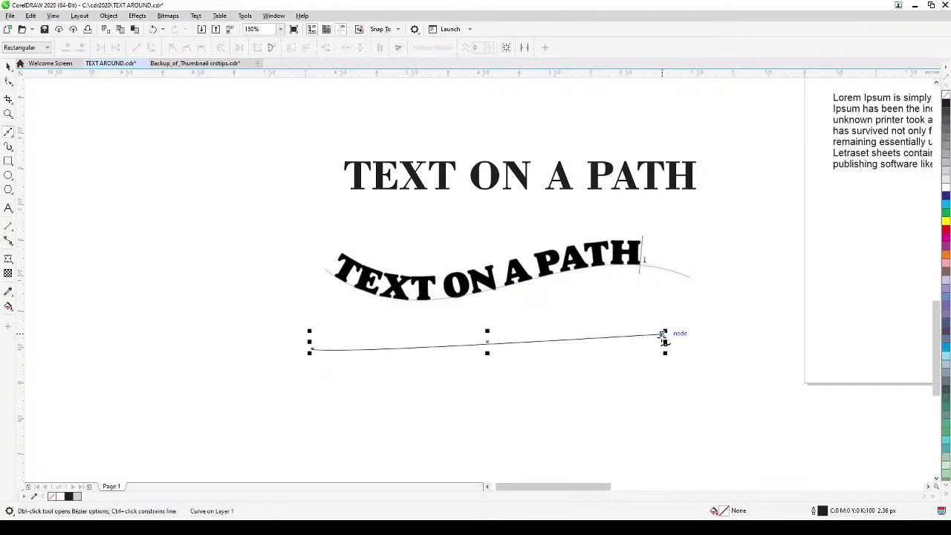
{"action": "left_click", "coordinate": [8, 80]}
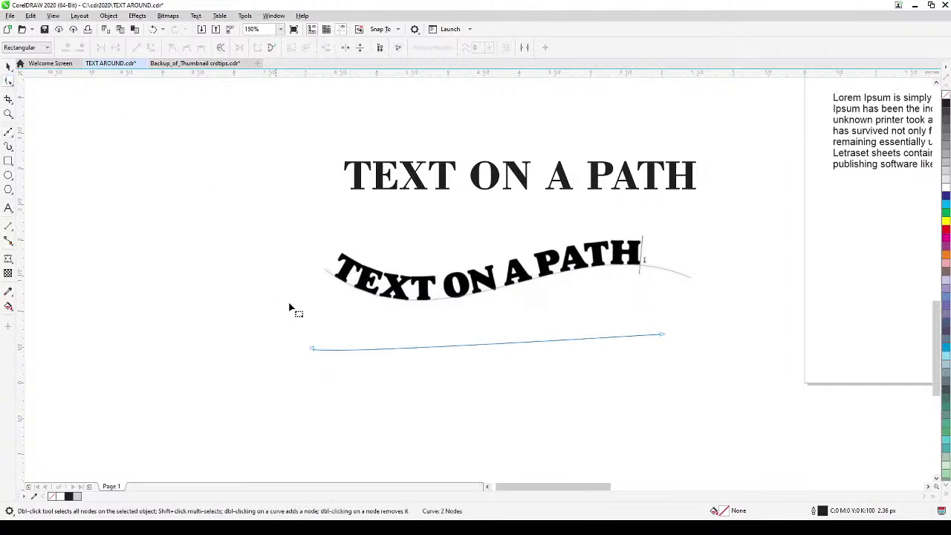
{"action": "left_click", "coordinate": [312, 348]}
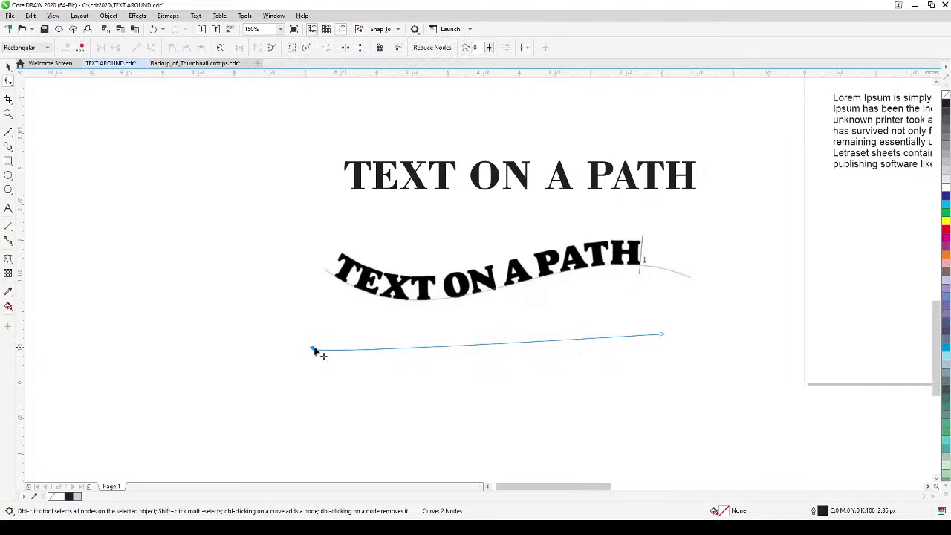
{"action": "mouse_move", "coordinate": [386, 358]}
{"action": "left_mouse_down"}
{"action": "mouse_move", "coordinate": [442, 388]}
{"action": "mouse_move", "coordinate": [395, 369]}
{"action": "left_mouse_up"}
{"action": "left_click_drag", "start_coordinate": [664, 342], "coordinate": [627, 288]}
{"action": "left_click_drag", "start_coordinate": [327, 397], "coordinate": [379, 407]}
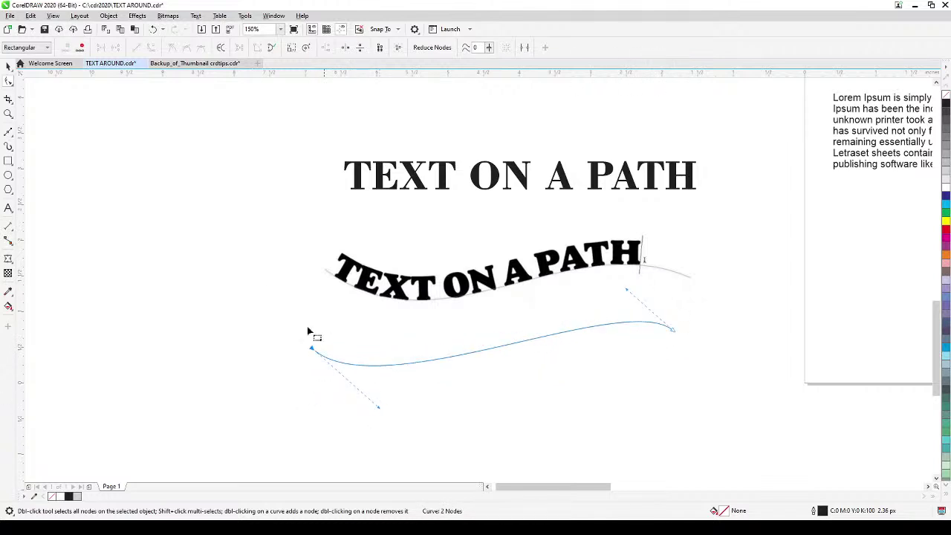
{"action": "left_click", "coordinate": [7, 68]}
{"action": "left_click", "coordinate": [456, 193]}
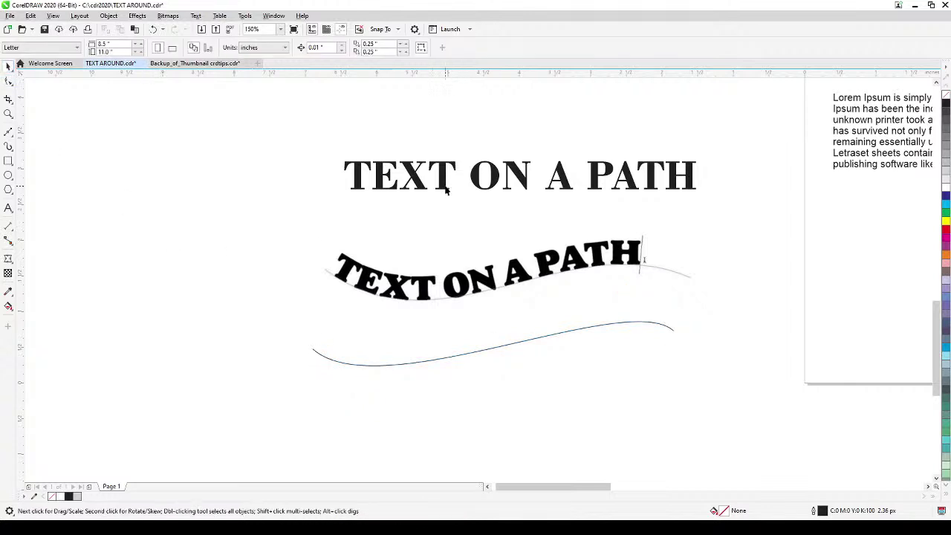
{"action": "left_click", "coordinate": [447, 191]}
Fit the TEXT ON A PATH heading onto the wavy curve and give the curve no outline.
{"action": "left_click", "coordinate": [196, 16]}
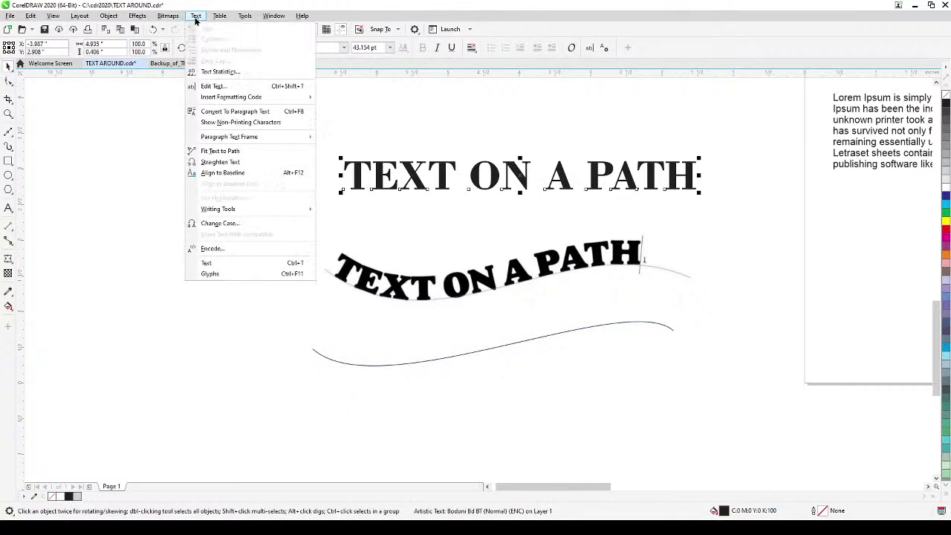
{"action": "left_click", "coordinate": [212, 151]}
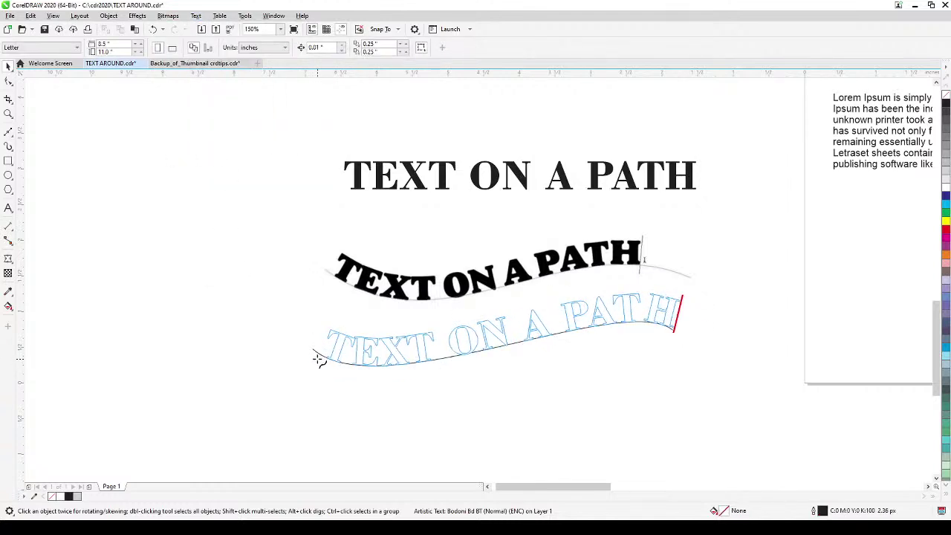
{"action": "left_click", "coordinate": [315, 359]}
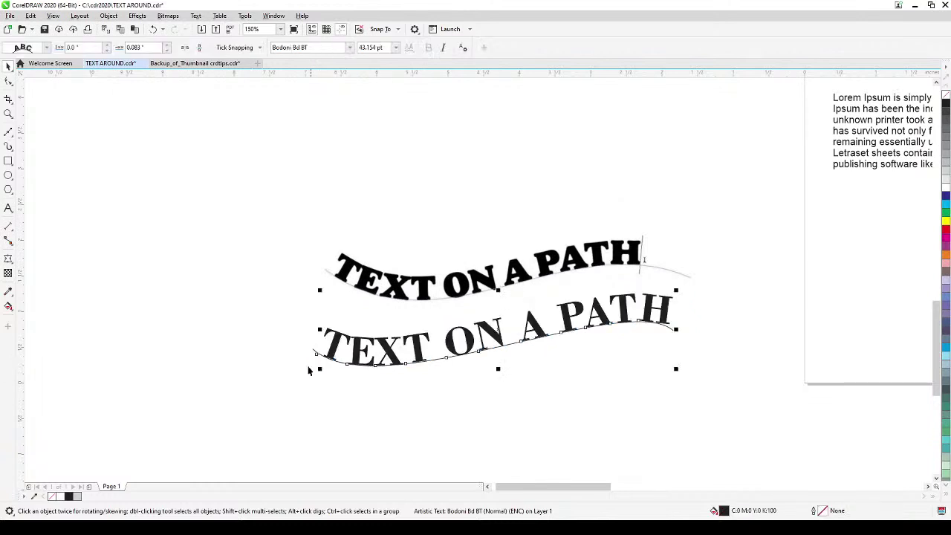
{"action": "left_click", "coordinate": [289, 394]}
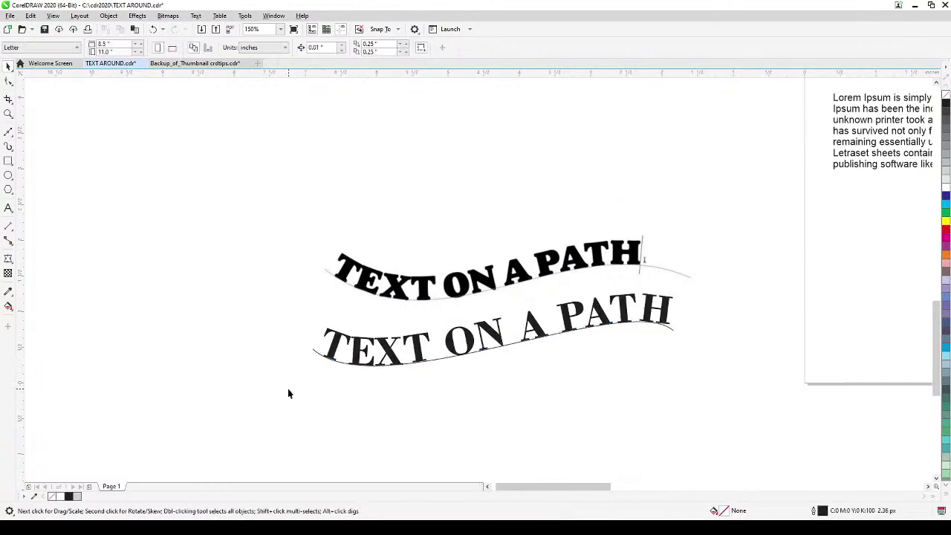
{"action": "left_click", "coordinate": [317, 356]}
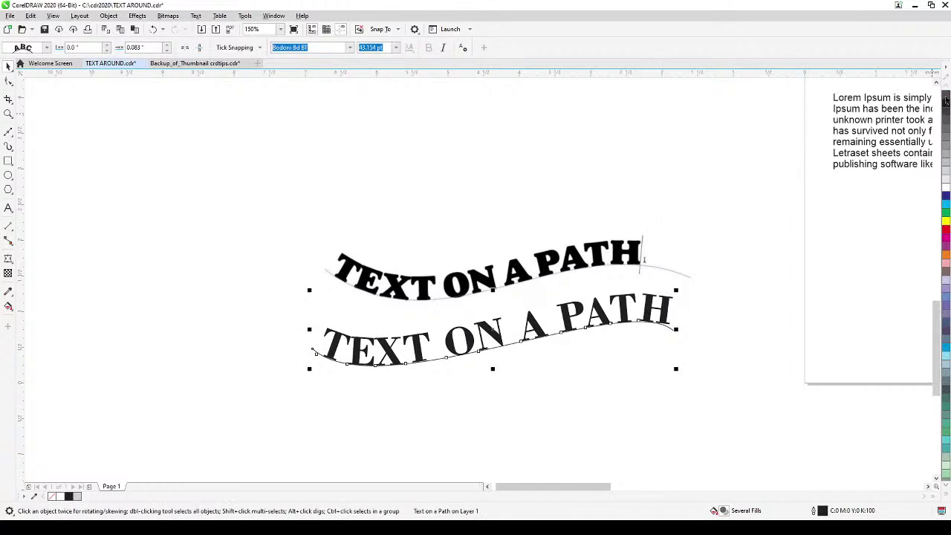
{"action": "left_click", "coordinate": [680, 327]}
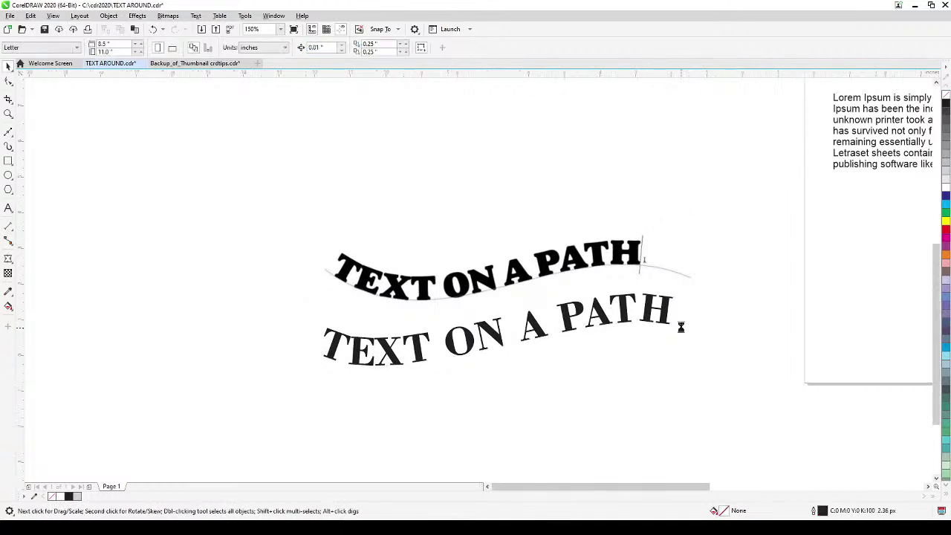
Zoom in on the man-and-dog photo and select the paragraph text wrapped around it.
{"action": "scroll", "coordinate": [681, 327], "scroll_direction": "down", "scroll_amount": 2}
{"action": "scroll", "coordinate": [696, 270], "scroll_direction": "right", "scroll_amount": 4}
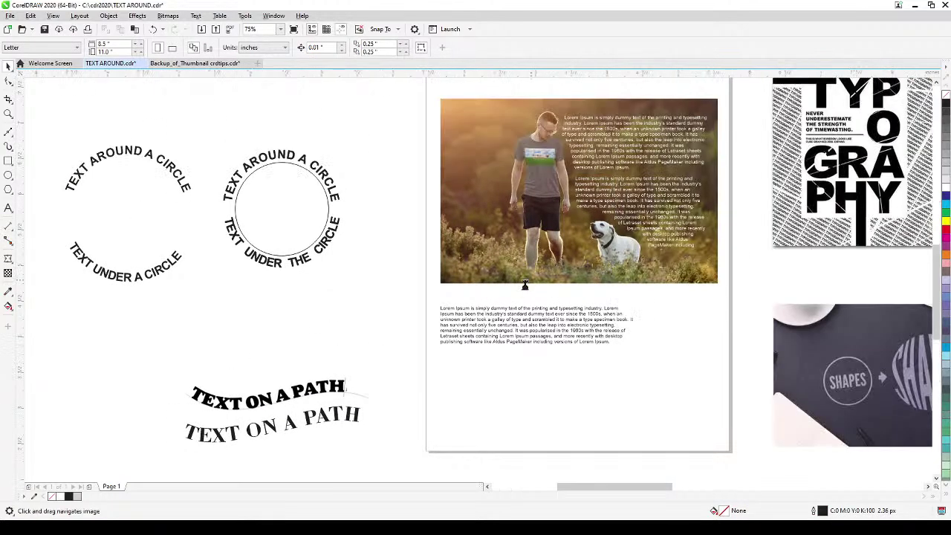
{"action": "scroll", "coordinate": [525, 284], "scroll_direction": "up", "scroll_amount": 2}
{"action": "left_click_drag", "start_coordinate": [520, 286], "coordinate": [433, 361]}
{"action": "scroll", "coordinate": [430, 353], "scroll_direction": "down", "scroll_amount": 2}
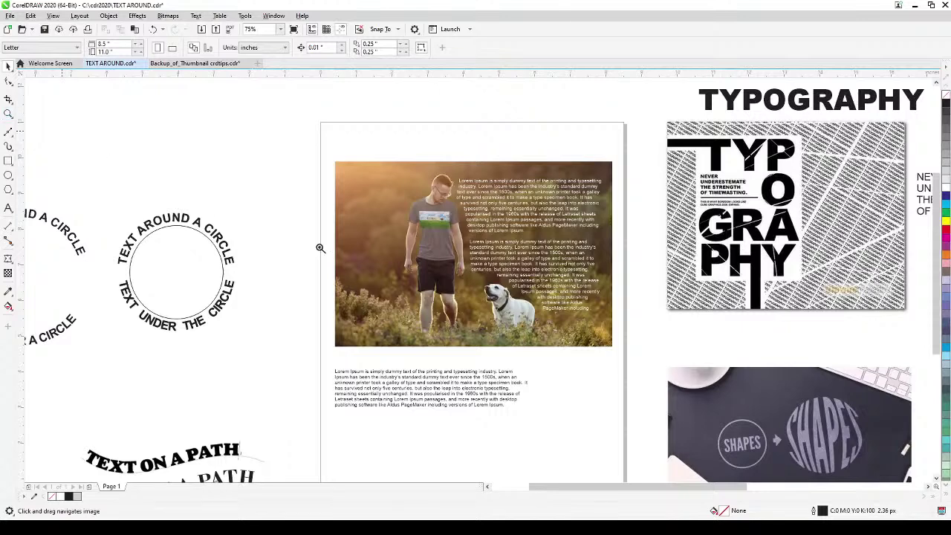
{"action": "key", "text": "z"}
{"action": "left_click_drag", "start_coordinate": [334, 158], "coordinate": [618, 413]}
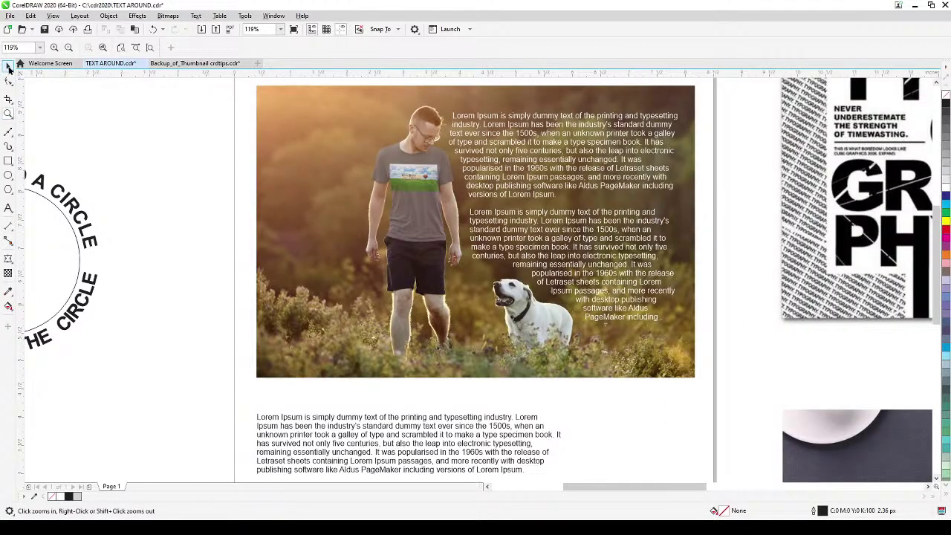
{"action": "key", "text": "space"}
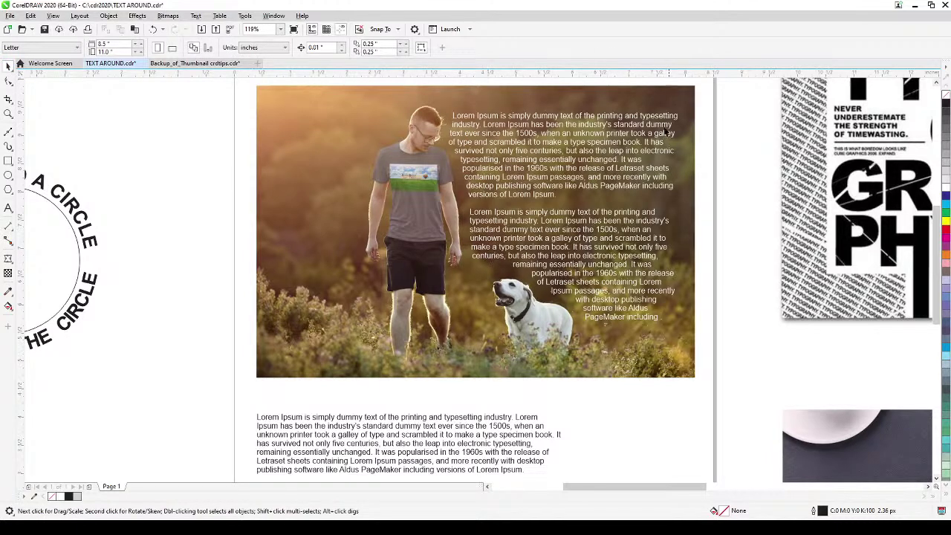
{"action": "left_click", "coordinate": [413, 426]}
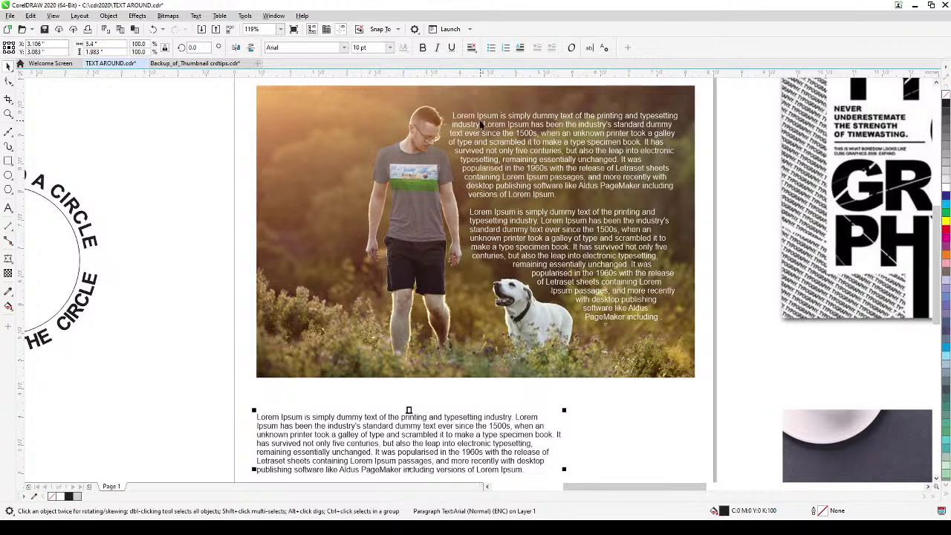
{"action": "left_click", "coordinate": [576, 188]}
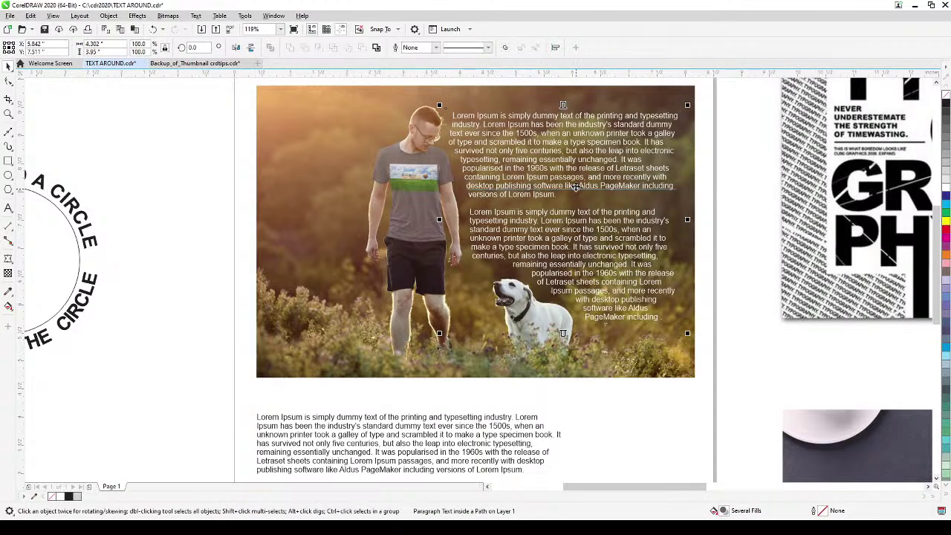
Delete the selected text and draw a roughly 4.122 x 4.201 in rectangle over the dog.
{"action": "key", "text": "Delete"}
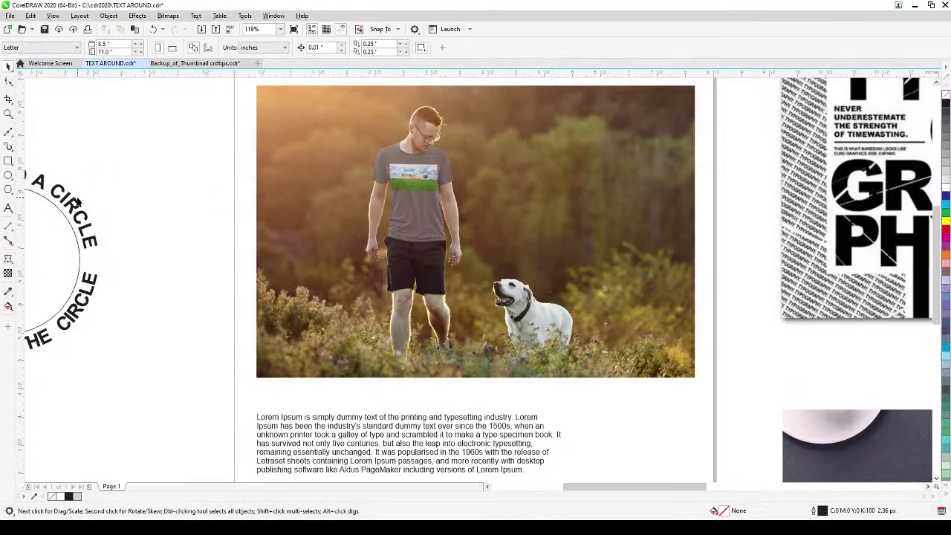
{"action": "left_click", "coordinate": [8, 160]}
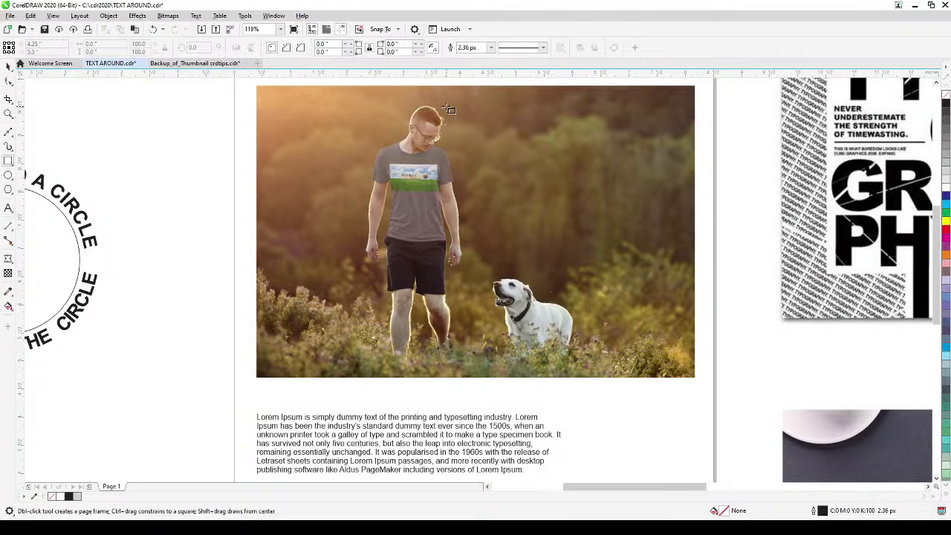
{"action": "left_click_drag", "start_coordinate": [448, 107], "coordinate": [683, 346]}
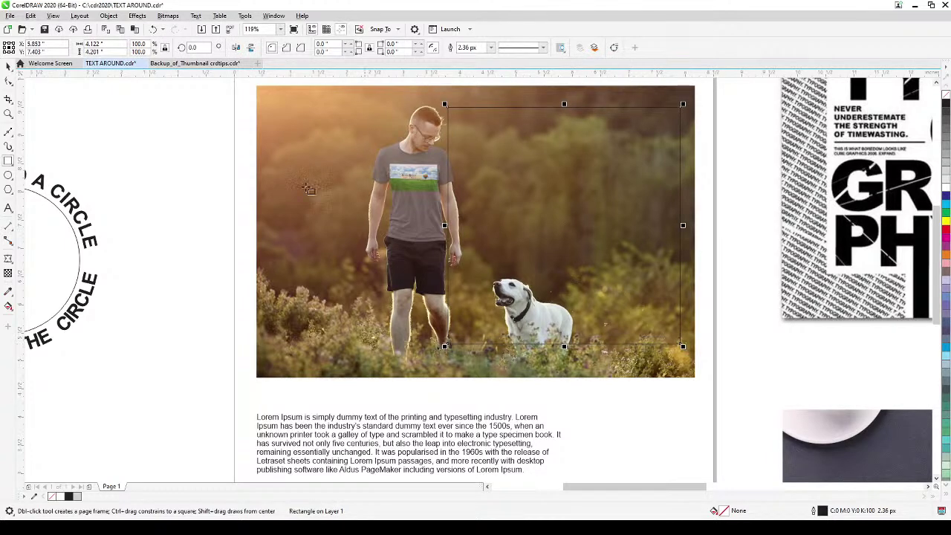
{"action": "left_click", "coordinate": [9, 66]}
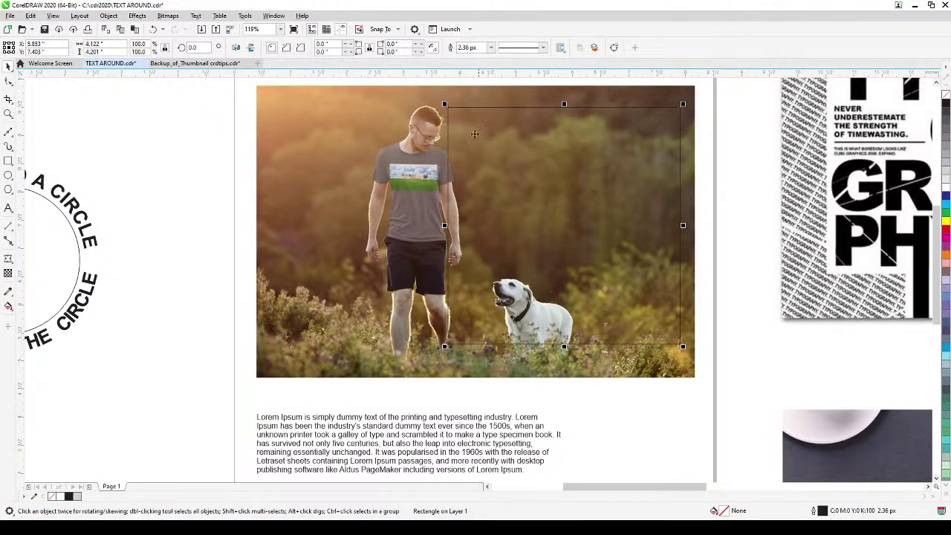
Convert the rectangle to curves and add nodes bending its left edge along the man's back.
{"action": "left_click", "coordinate": [108, 16]}
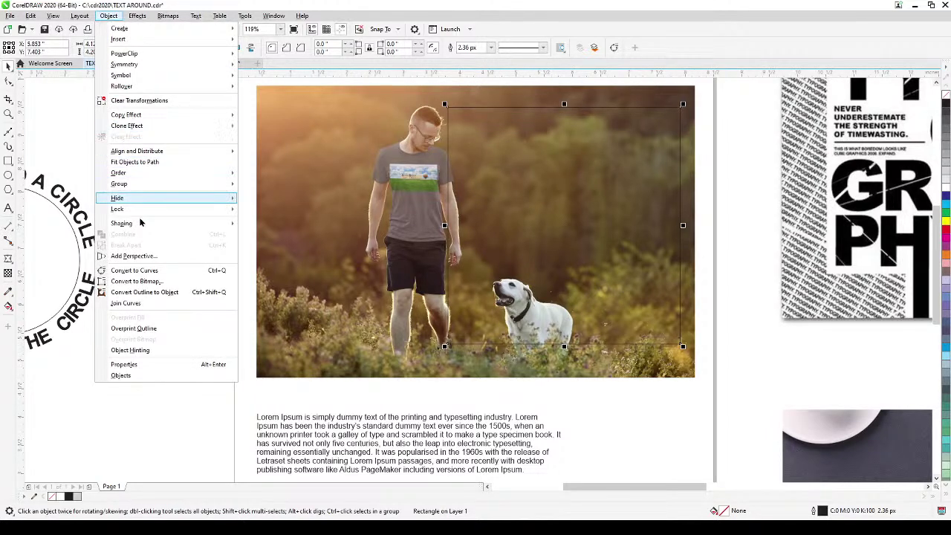
{"action": "left_click", "coordinate": [164, 271]}
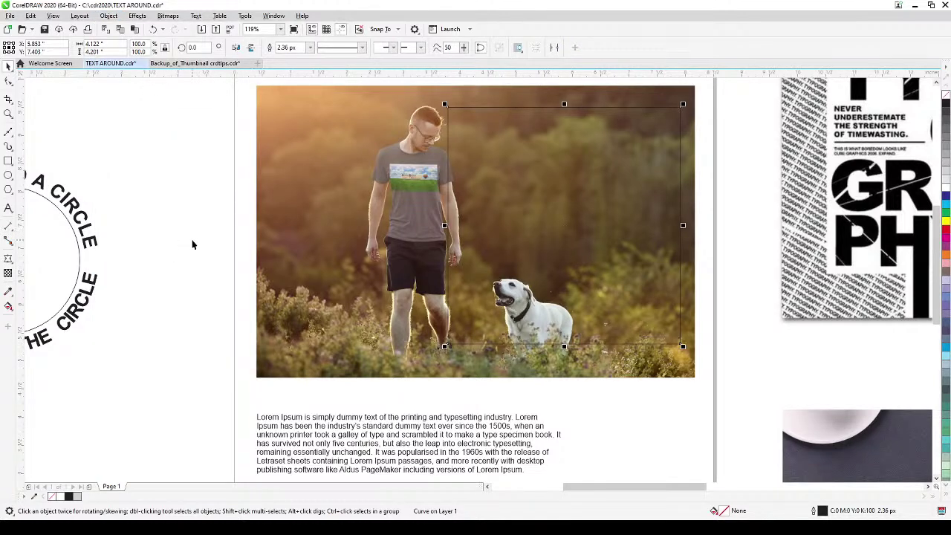
{"action": "left_click", "coordinate": [7, 81]}
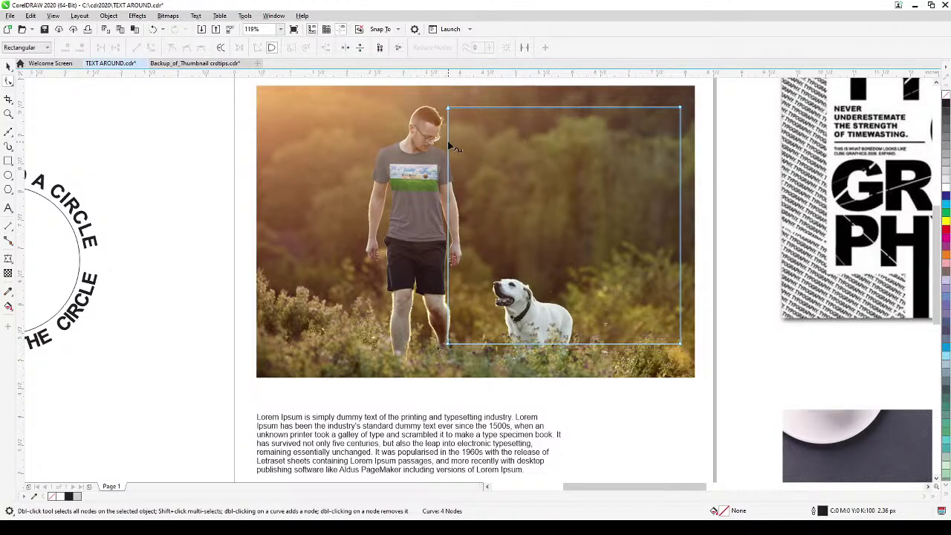
{"action": "double_click", "coordinate": [449, 142]}
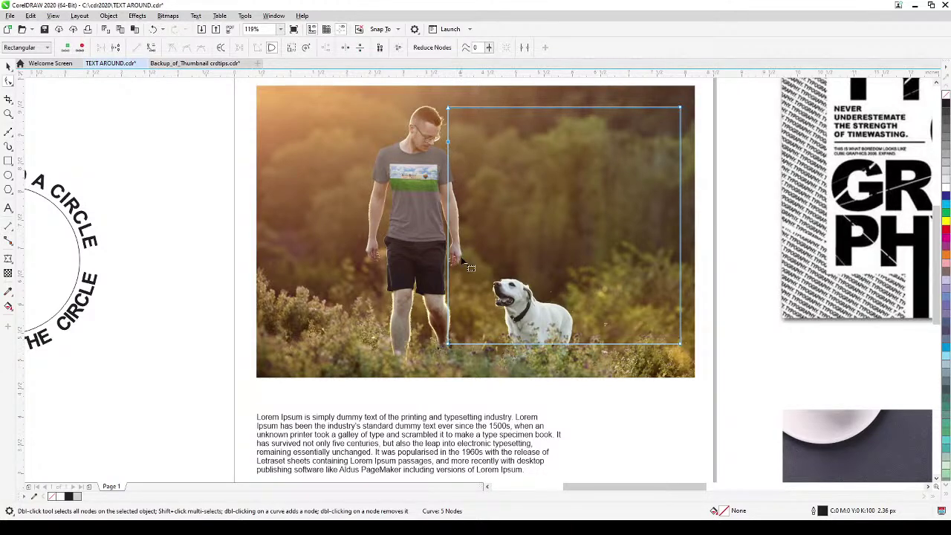
{"action": "left_click", "coordinate": [449, 158]}
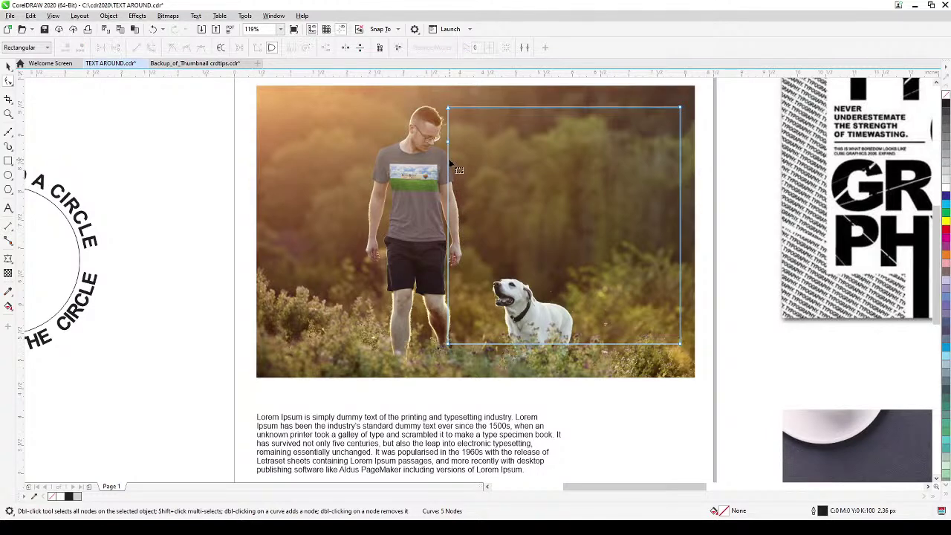
{"action": "double_click", "coordinate": [449, 168]}
{"action": "left_click_drag", "start_coordinate": [449, 168], "coordinate": [458, 161]}
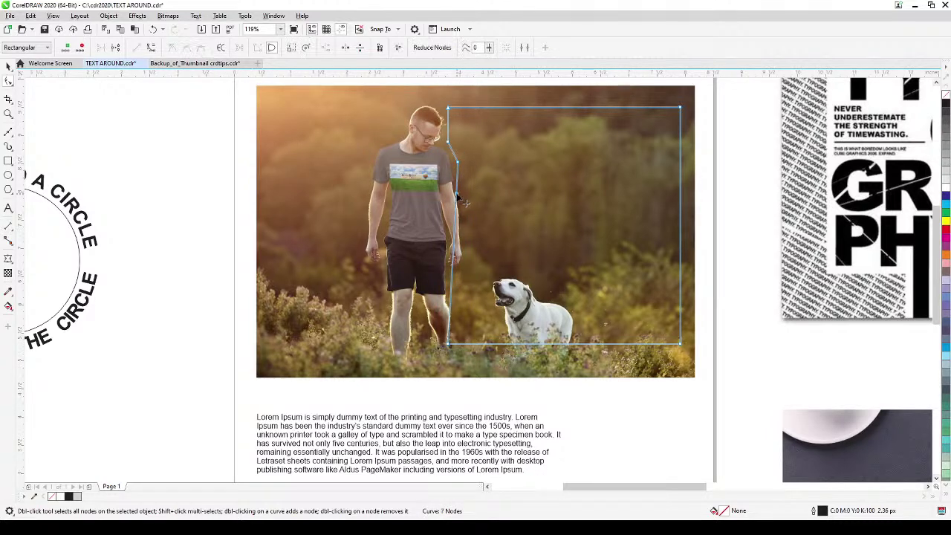
Add and drag nodes so the lower edge traces the man's arm and the dog's outline.
{"action": "left_click_drag", "start_coordinate": [462, 199], "coordinate": [475, 258]}
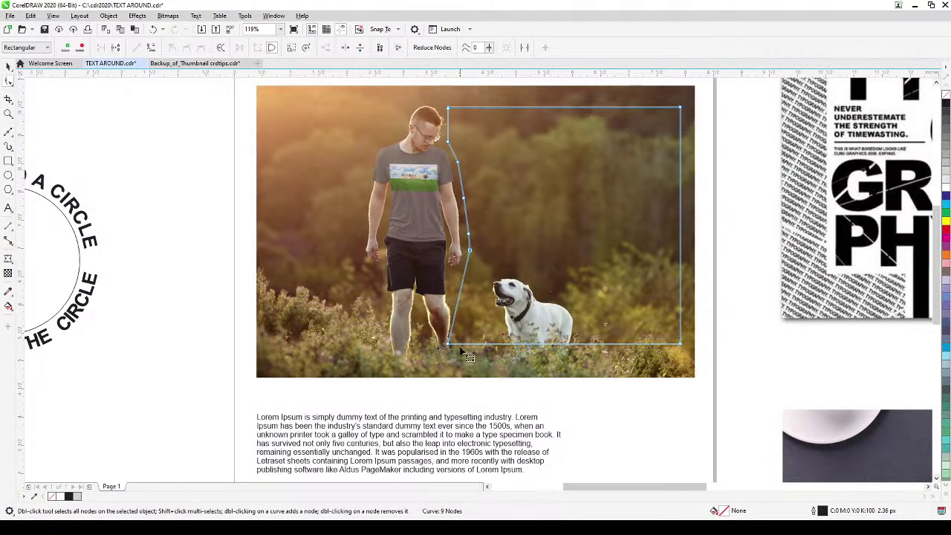
{"action": "left_click_drag", "start_coordinate": [450, 347], "coordinate": [528, 274]}
{"action": "double_click", "coordinate": [490, 282]}
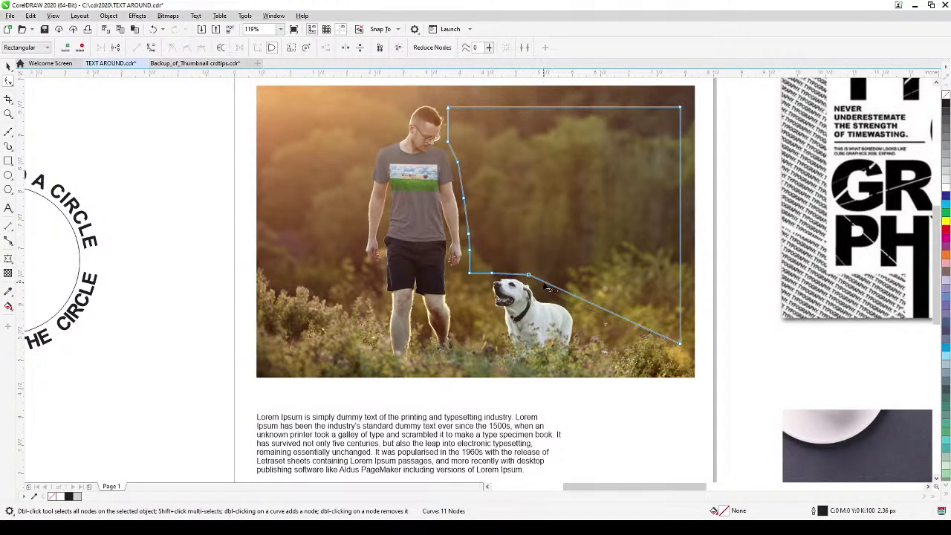
{"action": "double_click", "coordinate": [543, 284]}
{"action": "left_click_drag", "start_coordinate": [545, 284], "coordinate": [553, 300]}
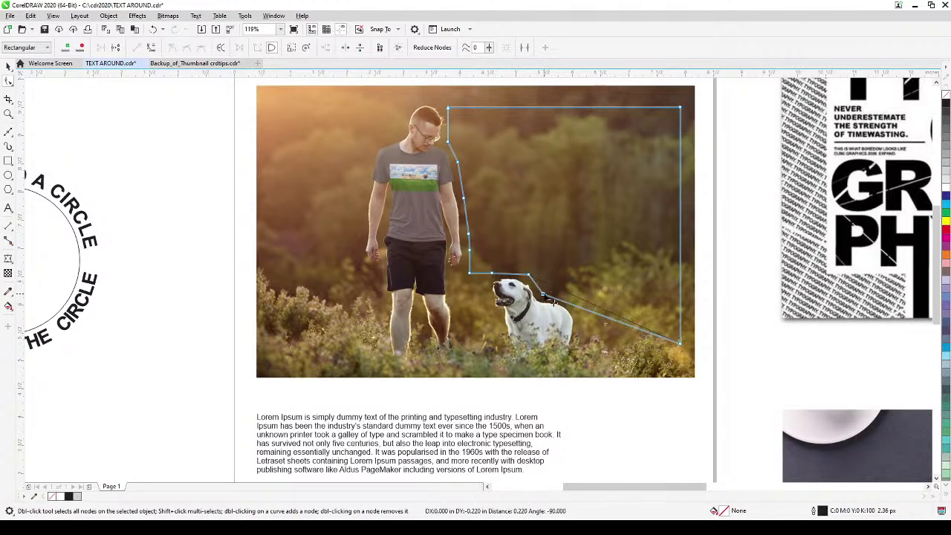
{"action": "left_click", "coordinate": [578, 311]}
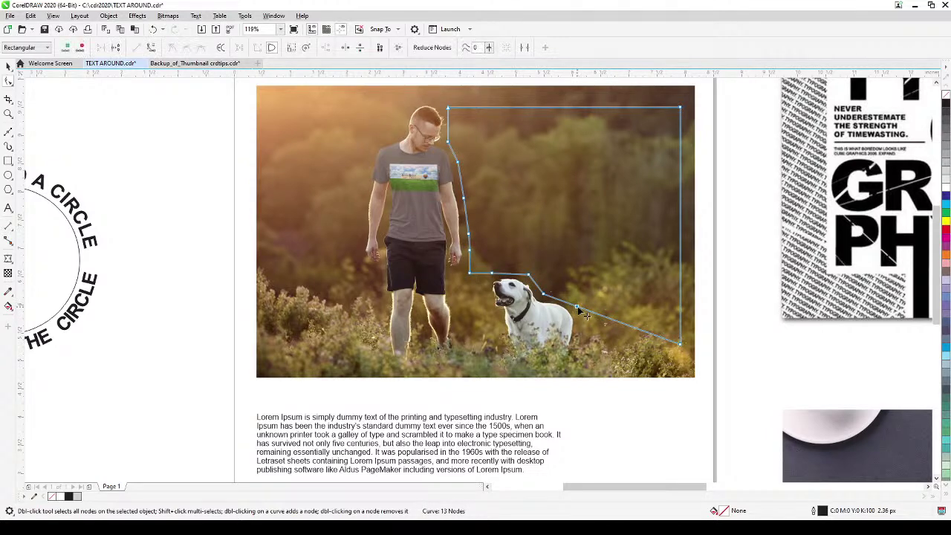
{"action": "left_click", "coordinate": [588, 318]}
{"action": "left_click", "coordinate": [588, 311]}
{"action": "left_click_drag", "start_coordinate": [588, 312], "coordinate": [590, 342]}
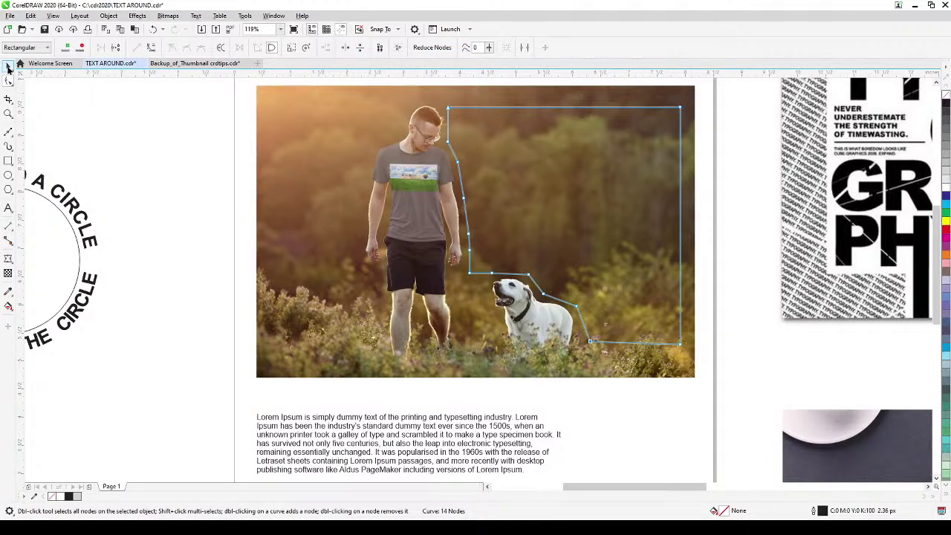
{"action": "left_click", "coordinate": [9, 68]}
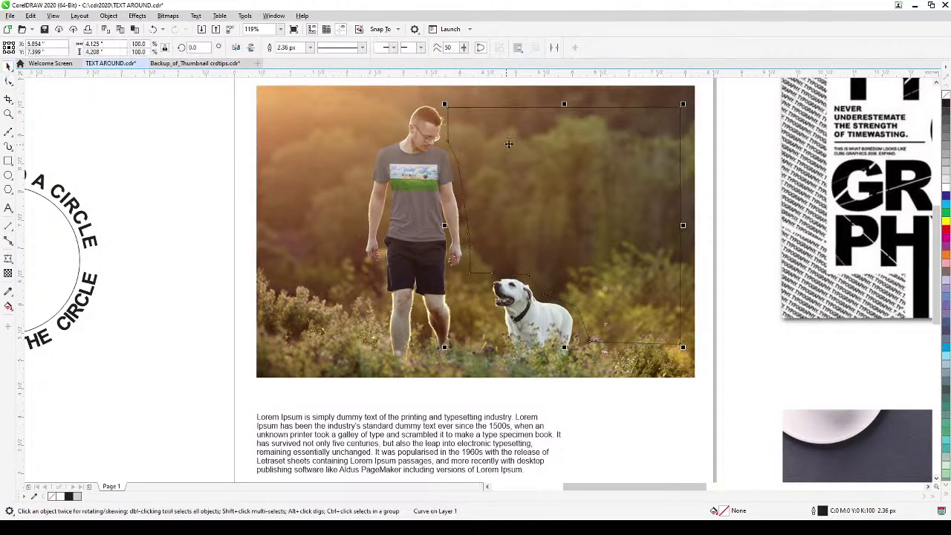
Try starting text on the traced curve's top-left edge, then back out of text editing.
{"action": "left_click", "coordinate": [170, 133]}
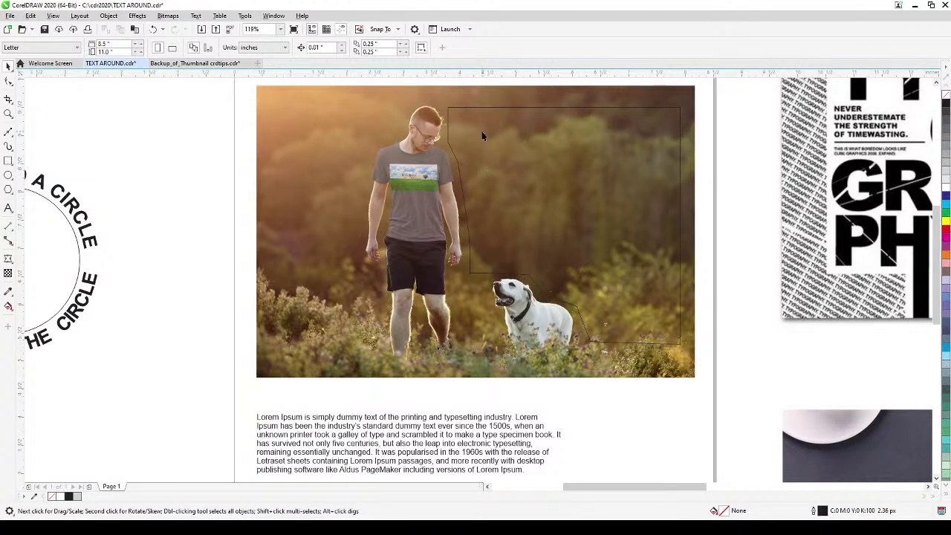
{"action": "left_click", "coordinate": [571, 127]}
{"action": "key", "text": "Escape"}
{"action": "left_click", "coordinate": [9, 209]}
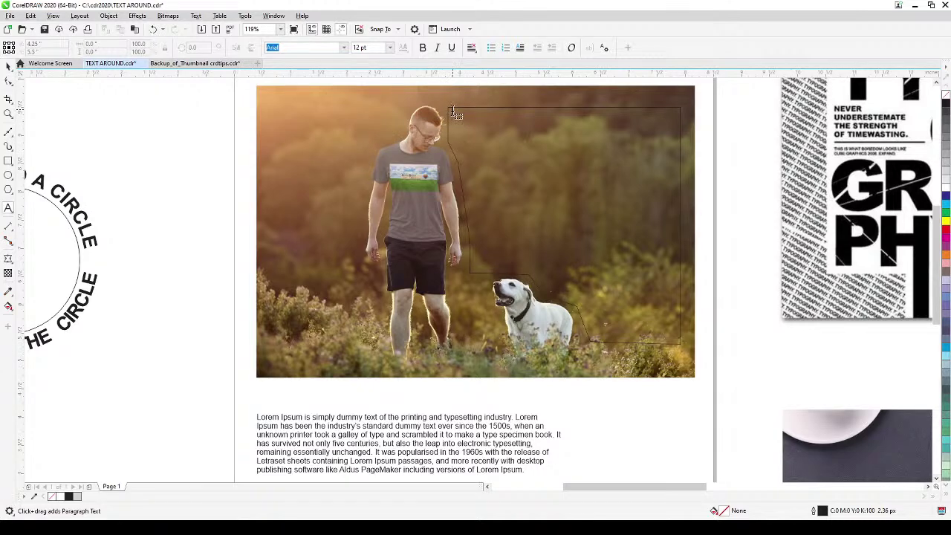
{"action": "scroll", "coordinate": [453, 112], "scroll_direction": "up", "scroll_amount": 3}
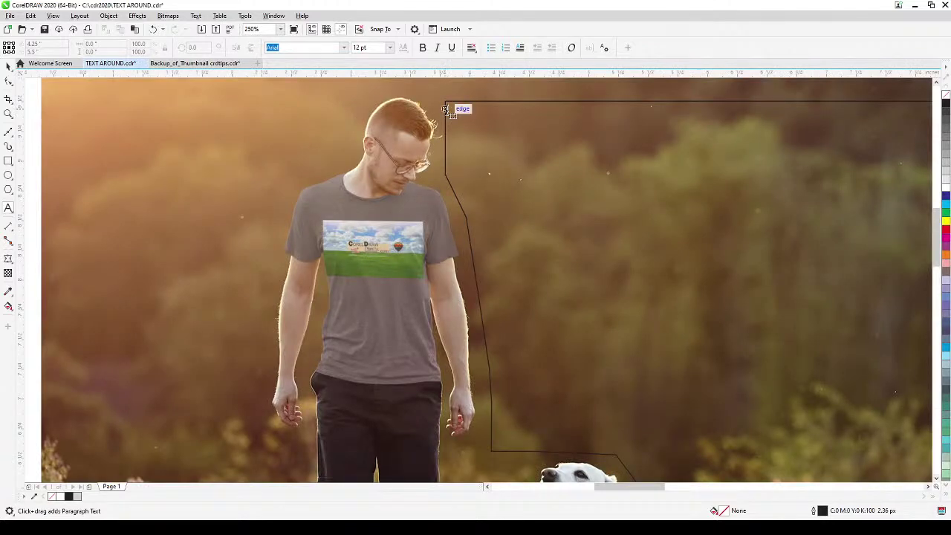
{"action": "scroll", "coordinate": [454, 112], "scroll_direction": "up", "scroll_amount": 3}
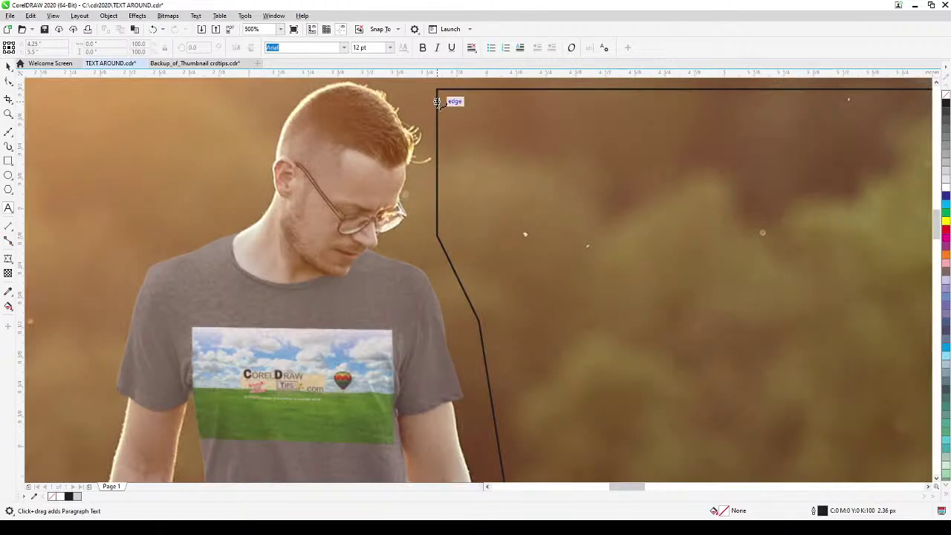
{"action": "left_click", "coordinate": [437, 101]}
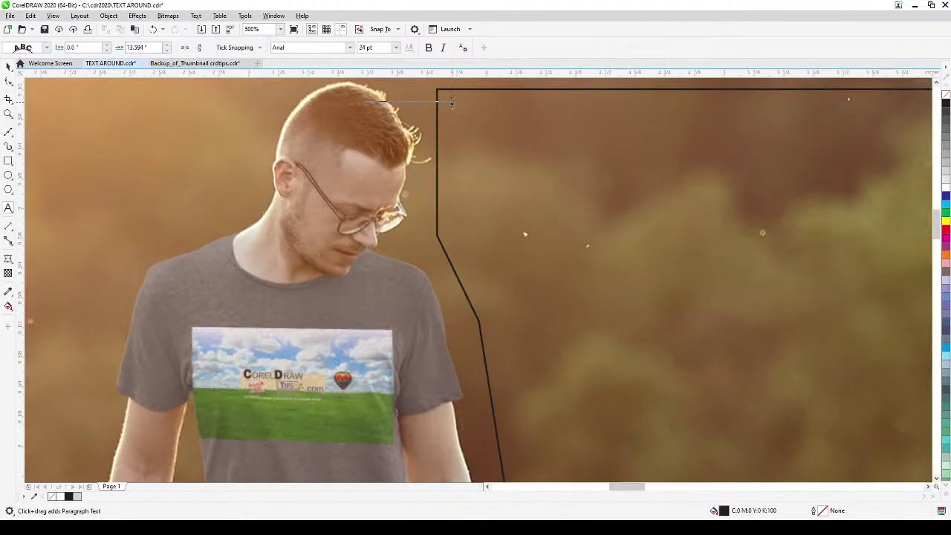
{"action": "scroll", "coordinate": [462, 123], "scroll_direction": "down", "scroll_amount": 6}
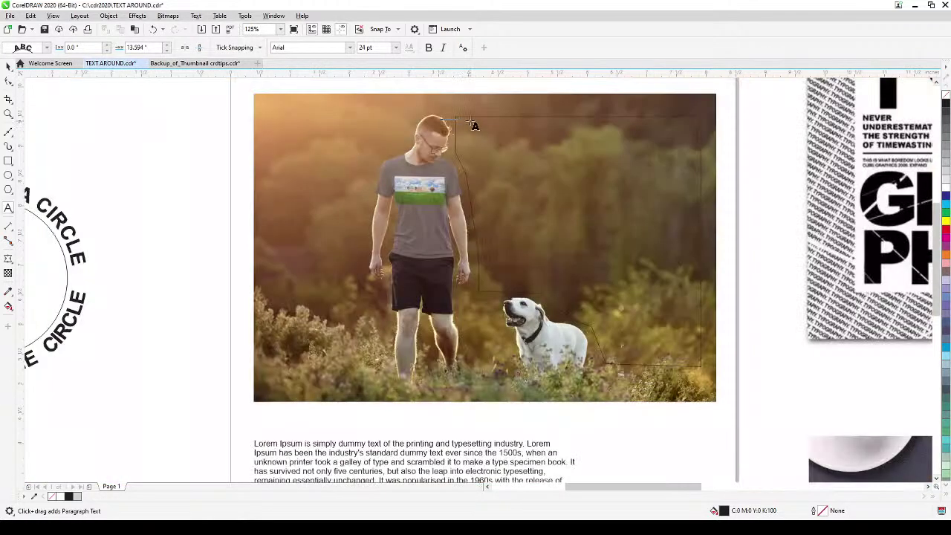
{"action": "left_click", "coordinate": [469, 125]}
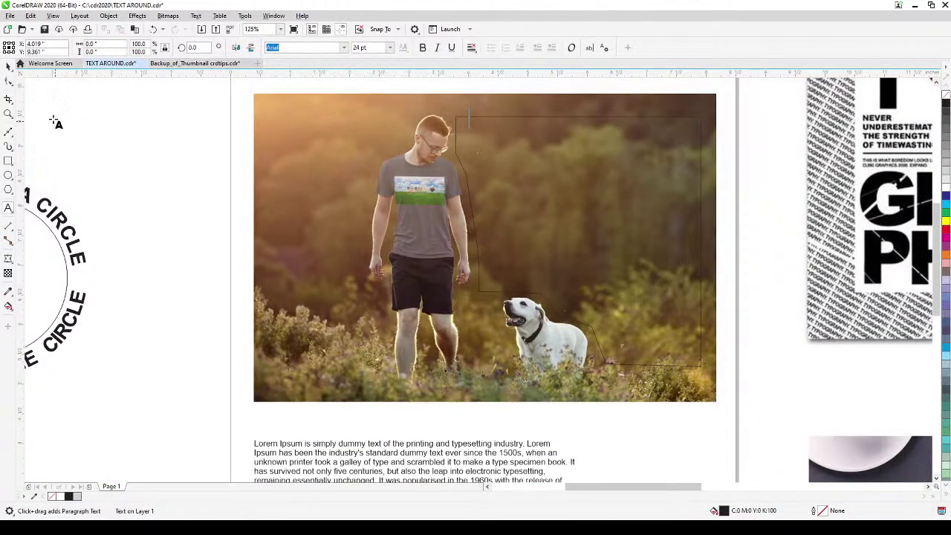
{"action": "left_click", "coordinate": [8, 65]}
{"action": "left_click", "coordinate": [139, 169]}
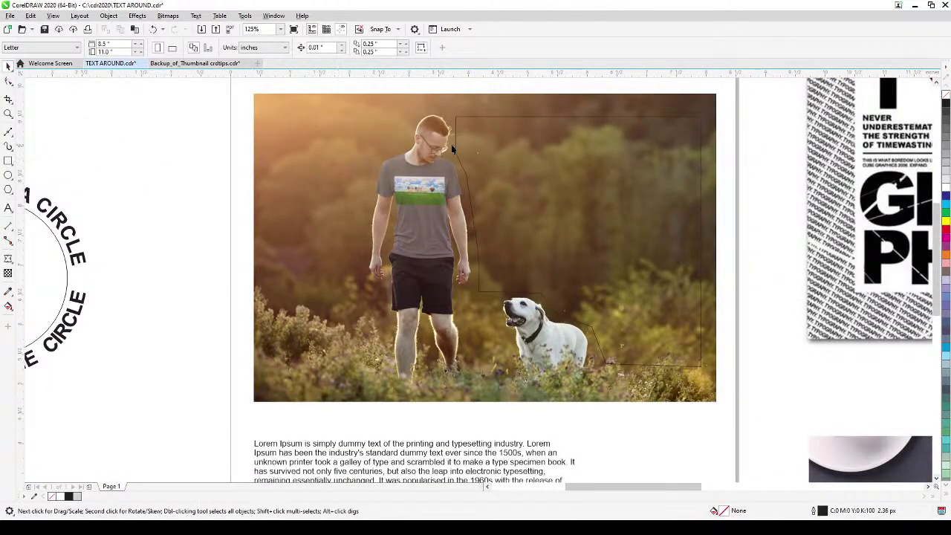
Turn the traced man-and-dog curve into an empty Arial 12 pt paragraph text frame.
{"action": "left_click", "coordinate": [8, 209]}
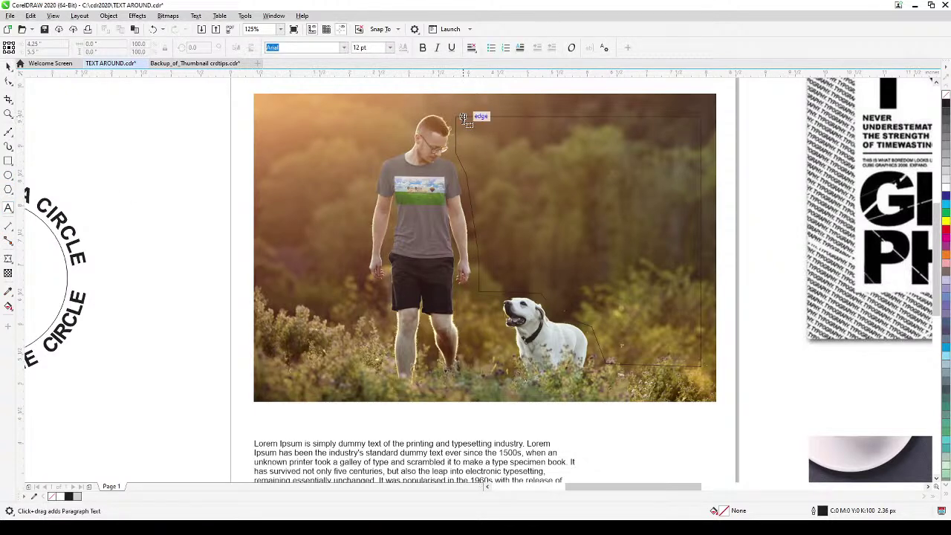
{"action": "left_click_drag", "start_coordinate": [462, 118], "coordinate": [429, 202]}
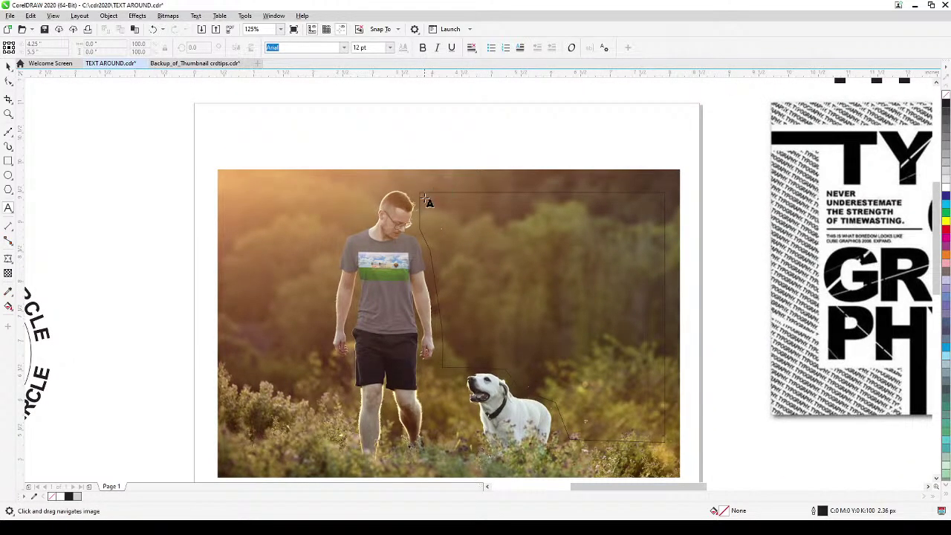
{"action": "key", "text": "F10"}
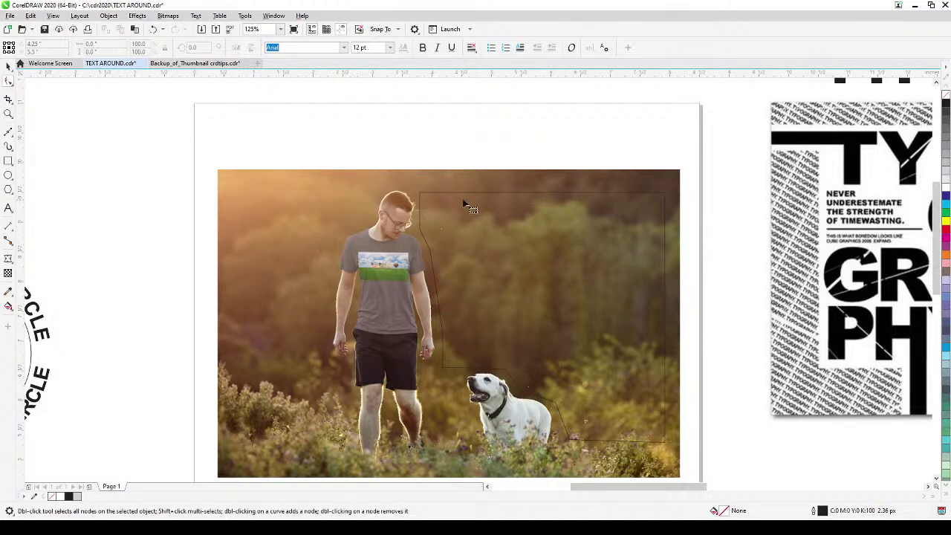
{"action": "left_click", "coordinate": [462, 196]}
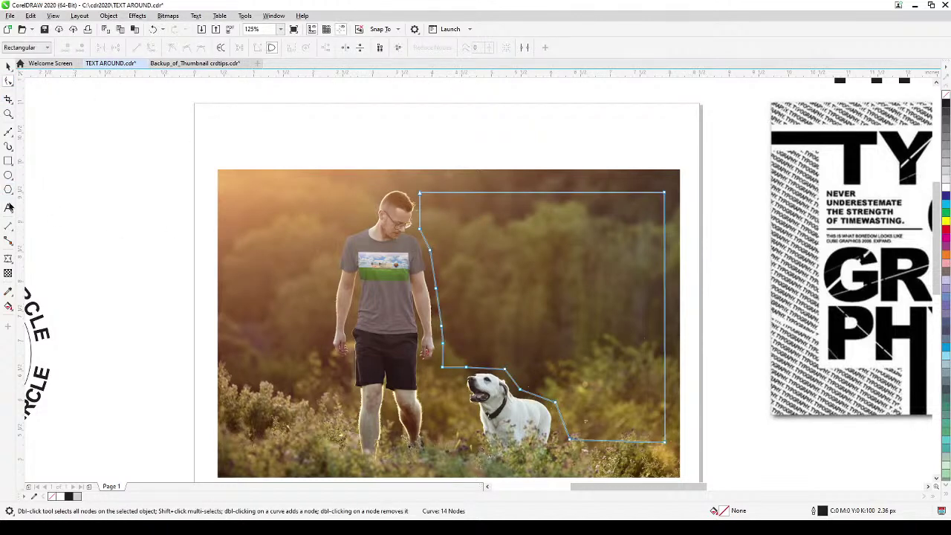
{"action": "left_click", "coordinate": [8, 208]}
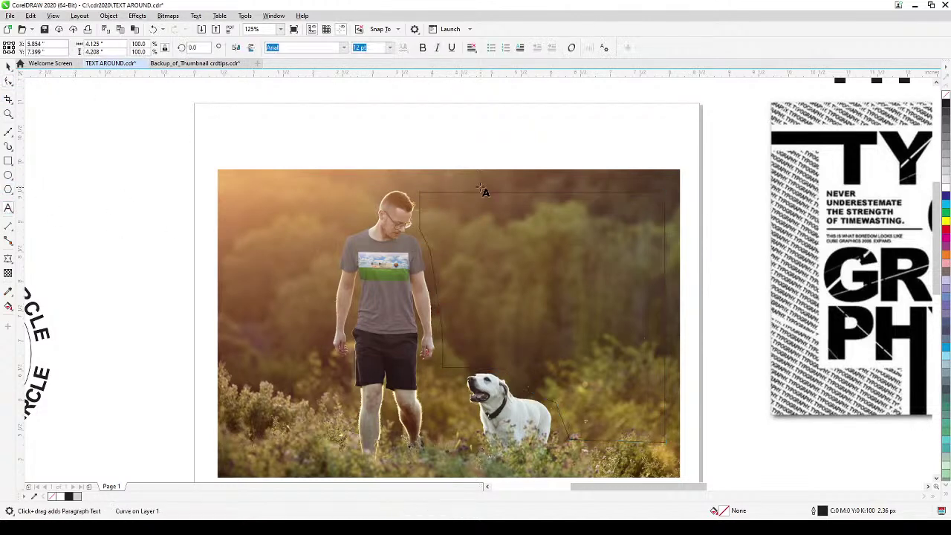
{"action": "left_click", "coordinate": [437, 192]}
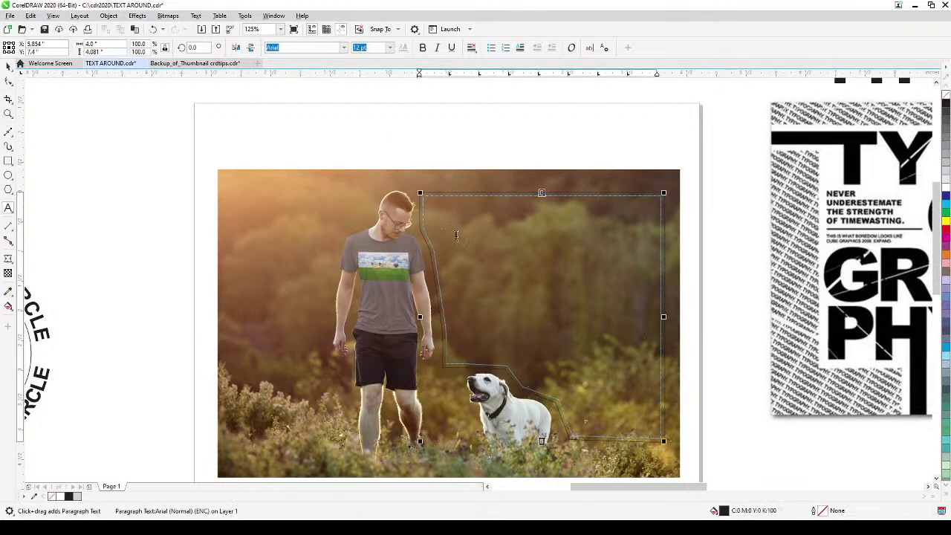
{"action": "left_click_drag", "start_coordinate": [471, 281], "coordinate": [434, 232]}
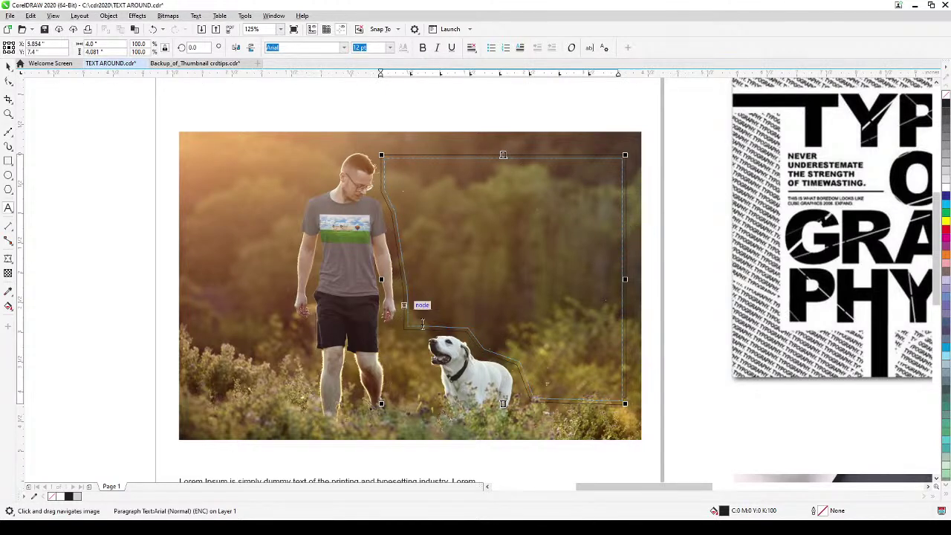
{"action": "scroll", "coordinate": [386, 416], "scroll_direction": "down", "scroll_amount": 2}
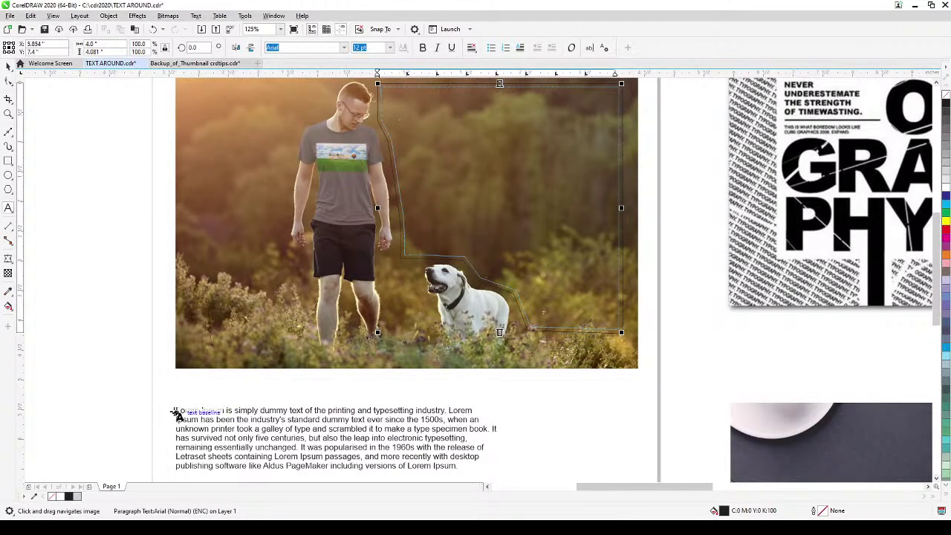
Copy the Lorem Ipsum paragraph into the wrap frame on the photo and make it white.
{"action": "left_click_drag", "start_coordinate": [176, 410], "coordinate": [482, 472]}
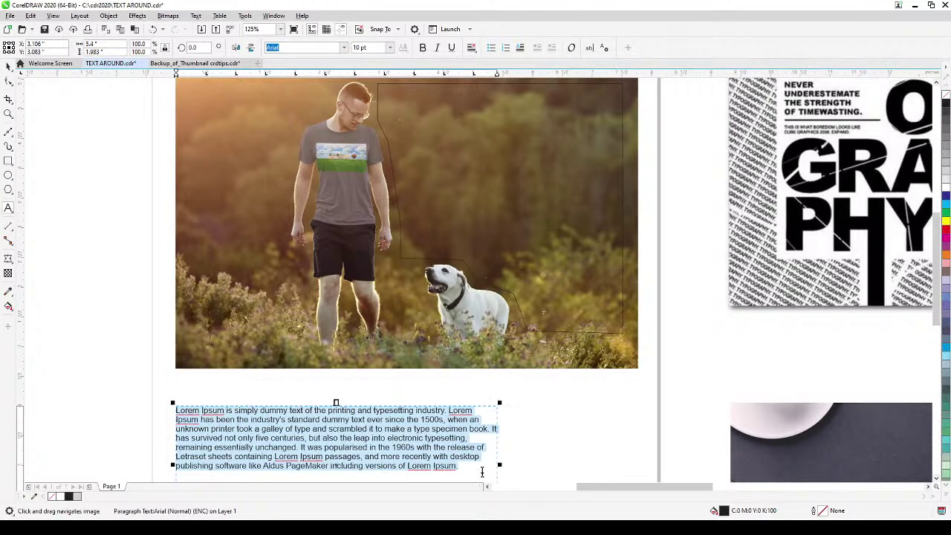
{"action": "left_click", "coordinate": [399, 92]}
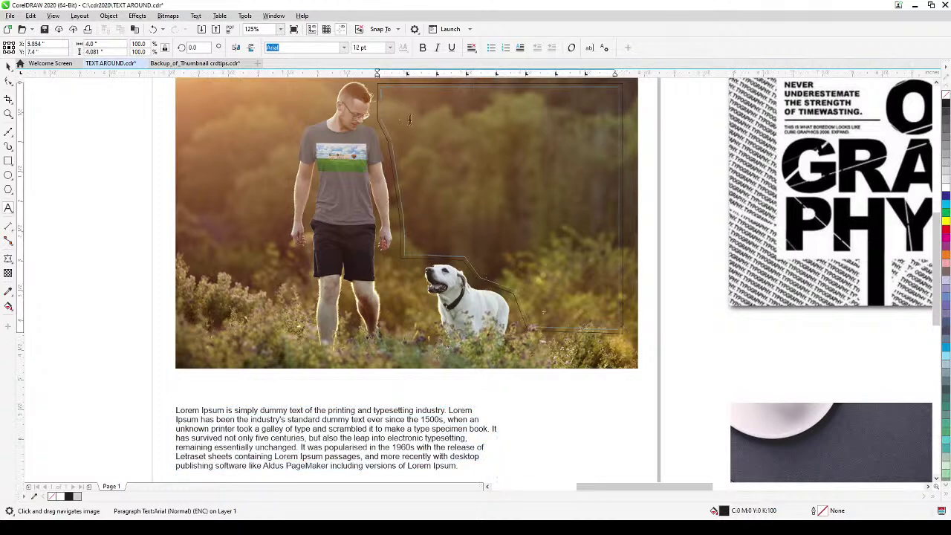
{"action": "scroll", "coordinate": [416, 143], "scroll_direction": "up", "scroll_amount": 2}
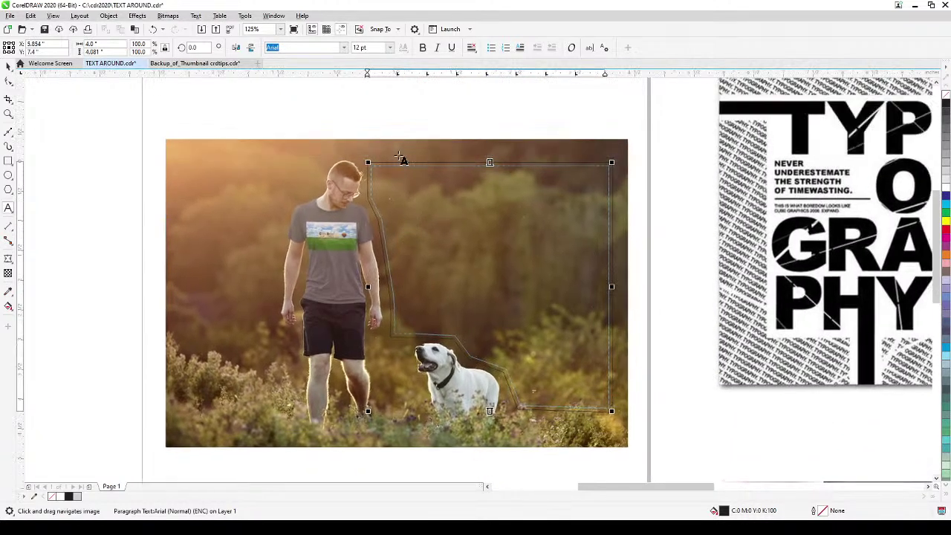
{"action": "left_click", "coordinate": [380, 172]}
{"action": "left_click", "coordinate": [380, 172]}
{"action": "left_click", "coordinate": [381, 173]}
{"action": "left_click", "coordinate": [450, 248]}
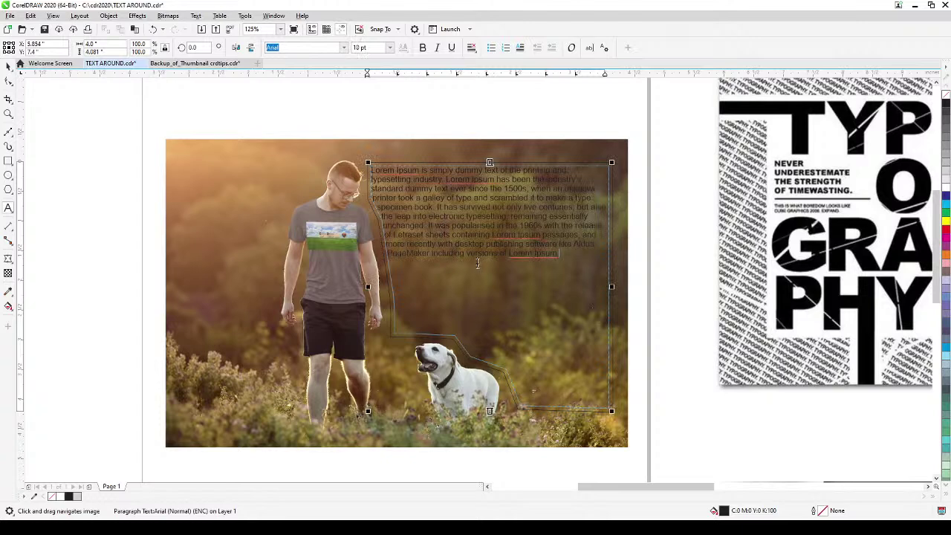
{"action": "left_click_drag", "start_coordinate": [572, 259], "coordinate": [357, 164]}
{"action": "key", "text": "ctrl+c"}
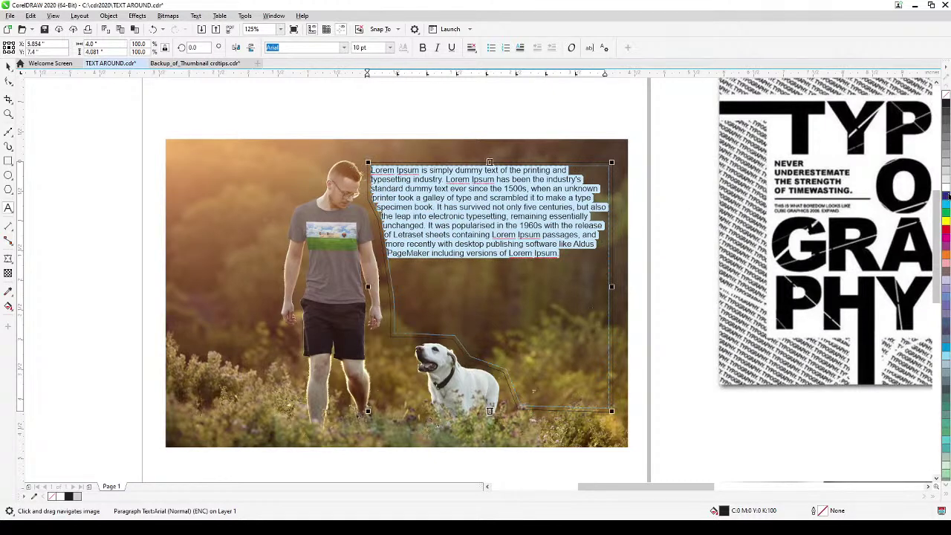
{"action": "left_click", "coordinate": [945, 190]}
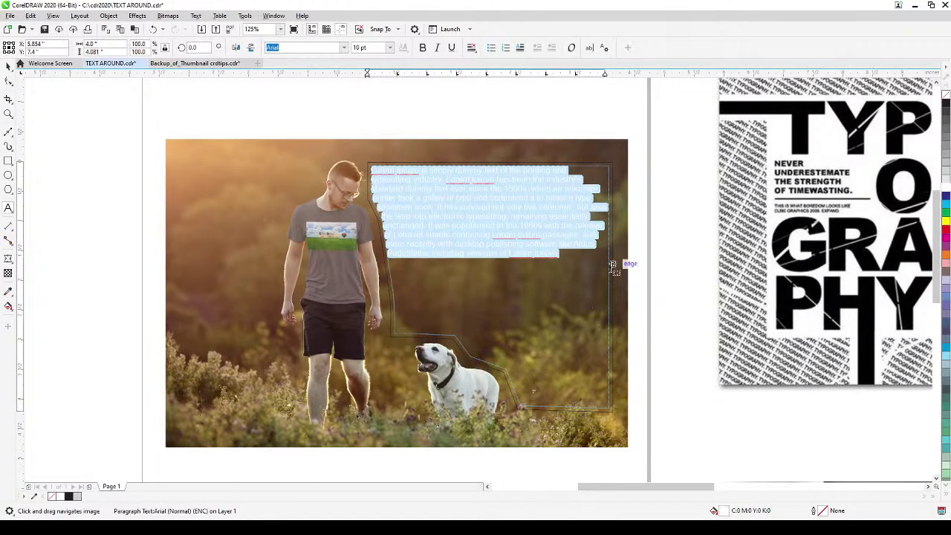
Paste a second copy of the paragraph after the first and make it white.
{"action": "left_click", "coordinate": [583, 258]}
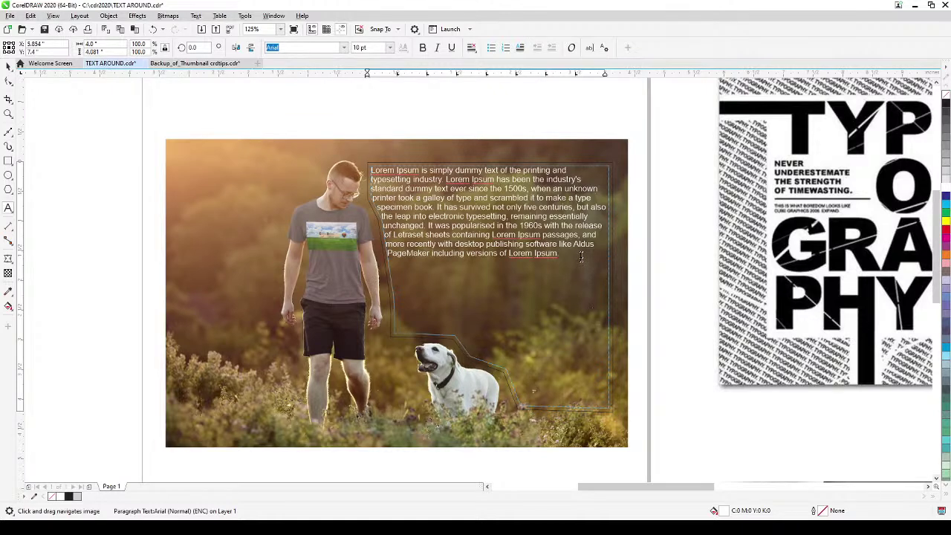
{"action": "key", "text": "ctrl+v"}
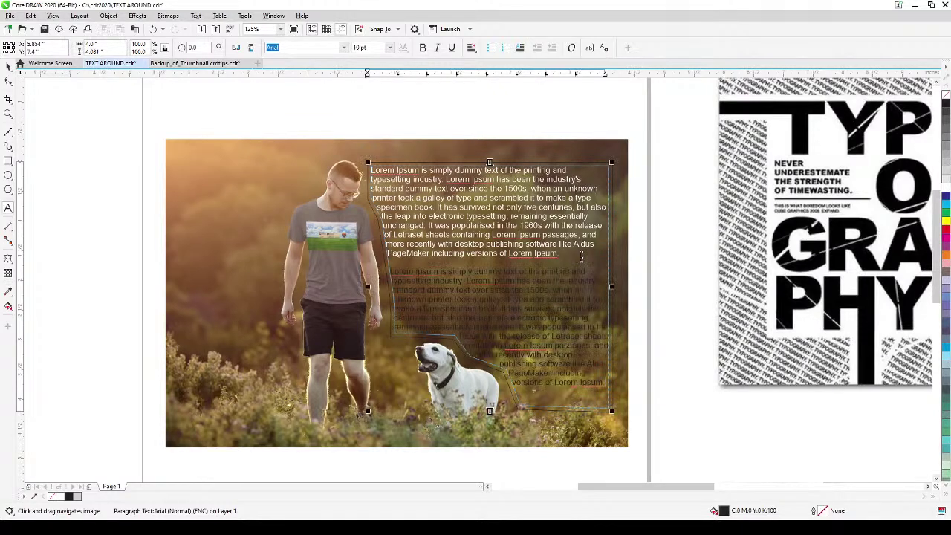
{"action": "left_click_drag", "start_coordinate": [598, 382], "coordinate": [374, 265]}
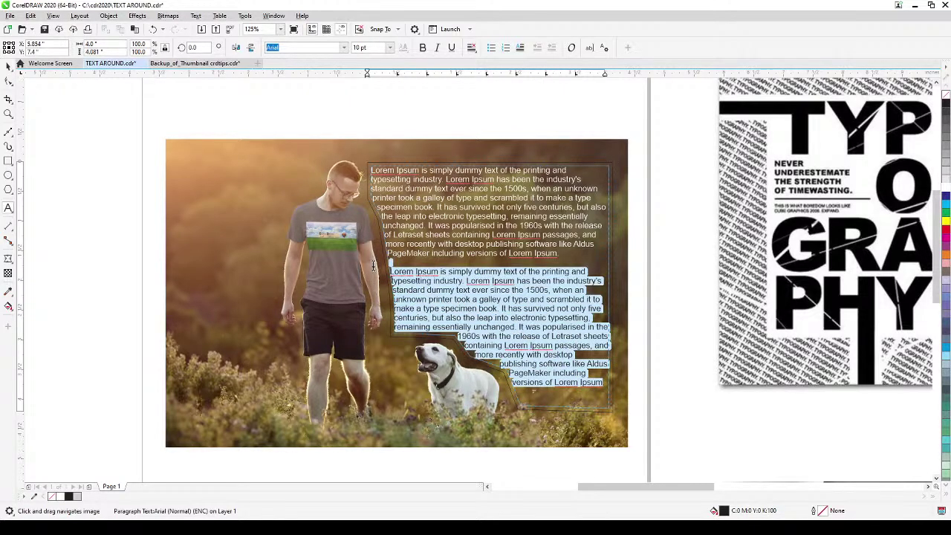
{"action": "left_click", "coordinate": [945, 190]}
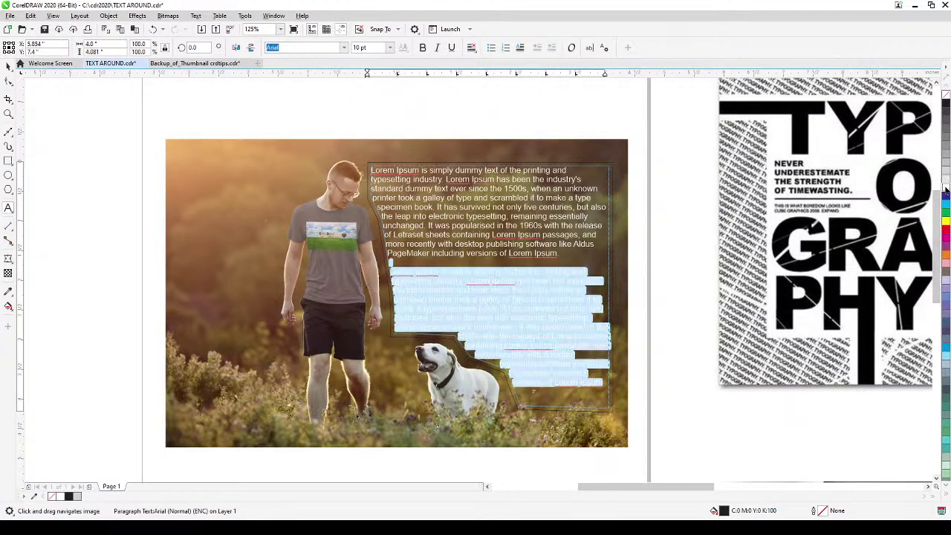
Remove the outline from the wrap curve around the man and dog.
{"action": "left_click", "coordinate": [9, 66]}
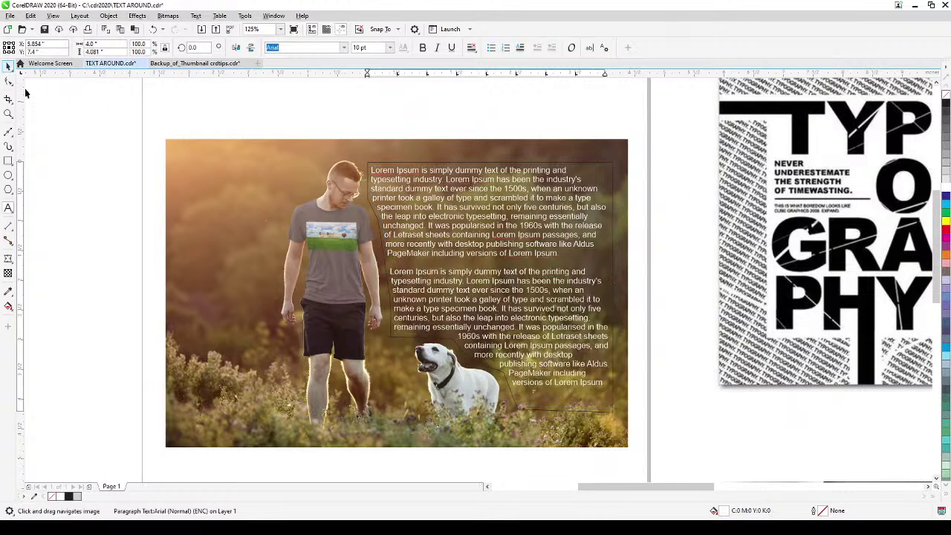
{"action": "left_click", "coordinate": [57, 176]}
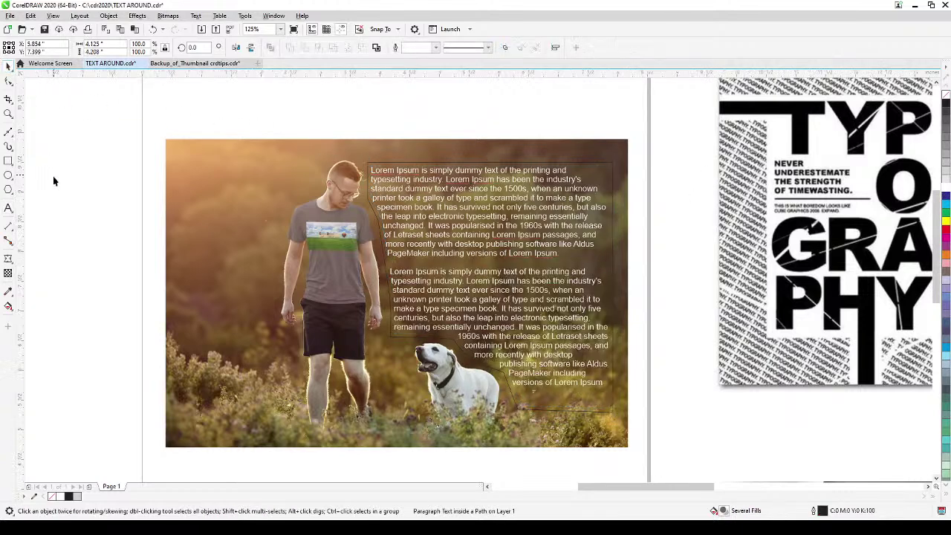
{"action": "left_click", "coordinate": [487, 165]}
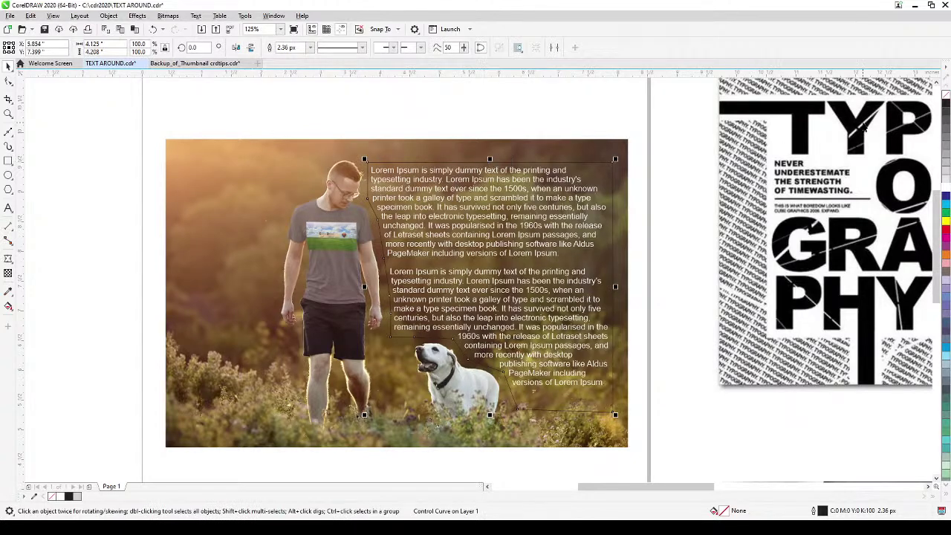
{"action": "right_click", "coordinate": [946, 97]}
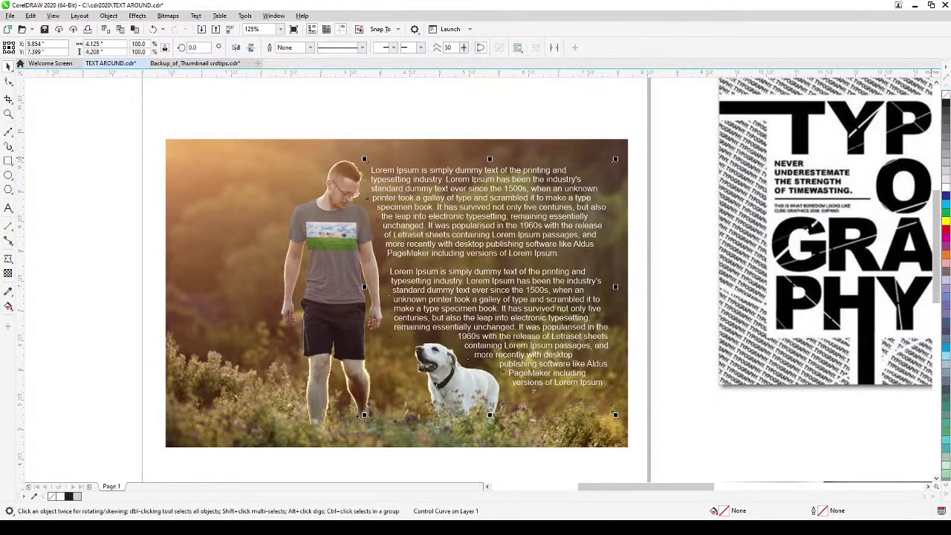
{"action": "left_click", "coordinate": [655, 124]}
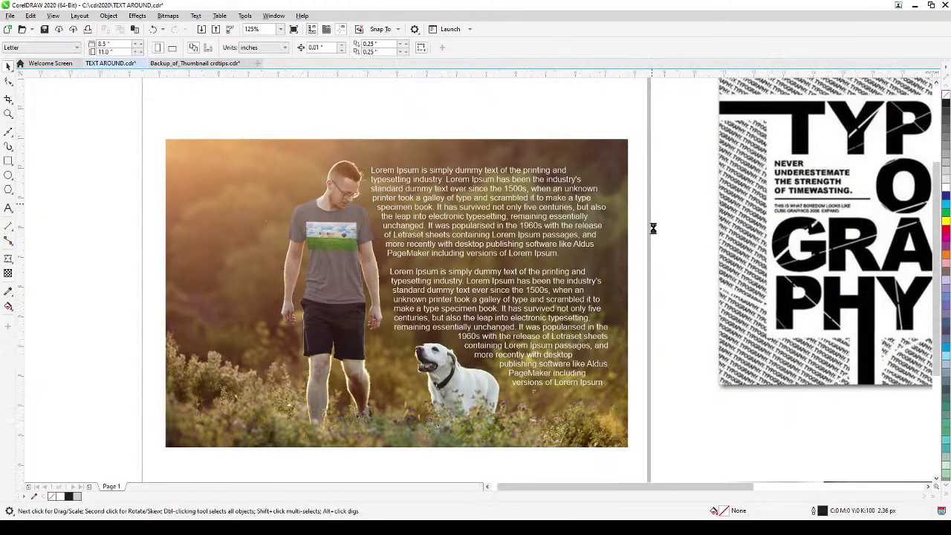
Give the TYPOGRAPHY poster bitmap a uniform transparency of 66.
{"action": "scroll", "coordinate": [652, 227], "scroll_direction": "down", "scroll_amount": 4}
{"action": "scroll", "coordinate": [565, 216], "scroll_direction": "up", "scroll_amount": 6}
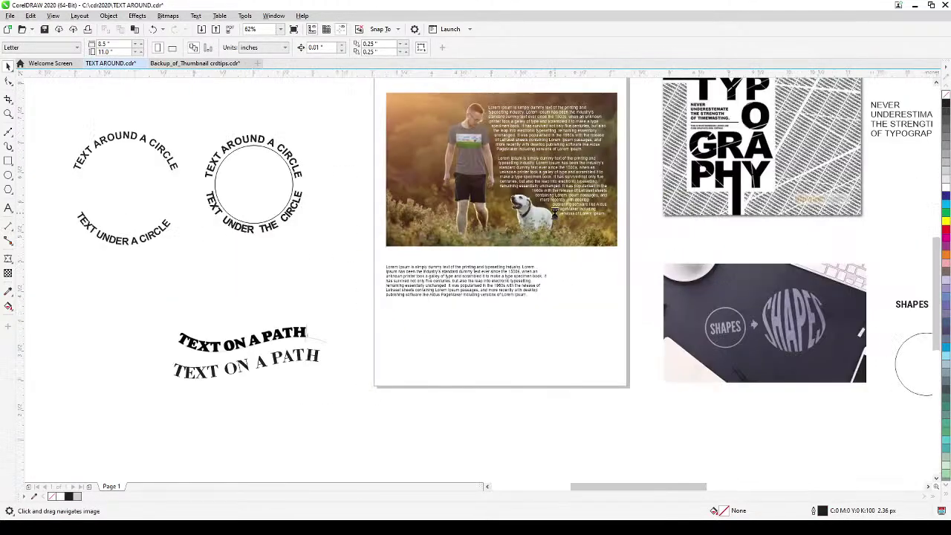
{"action": "scroll", "coordinate": [471, 325], "scroll_direction": "right", "scroll_amount": 5}
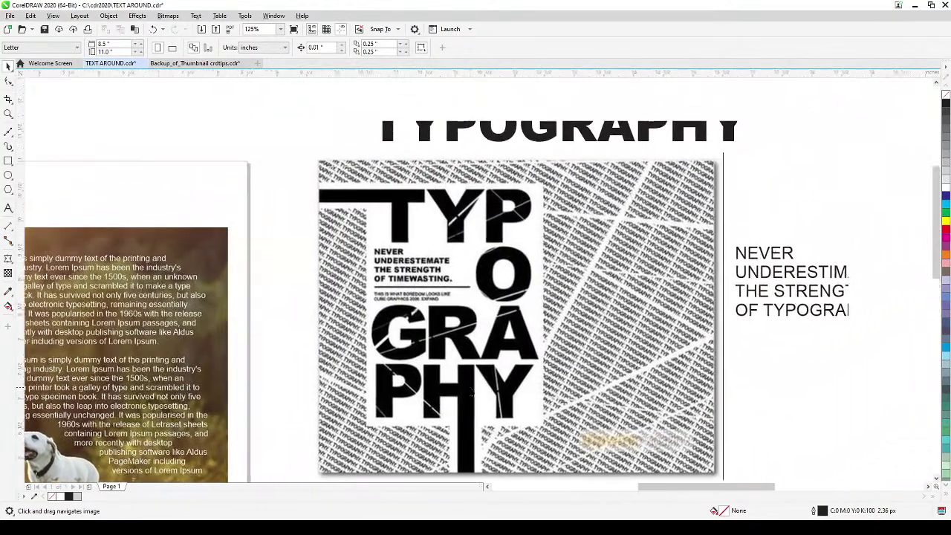
{"action": "left_click_drag", "start_coordinate": [530, 334], "coordinate": [510, 321]}
{"action": "left_click", "coordinate": [572, 292]}
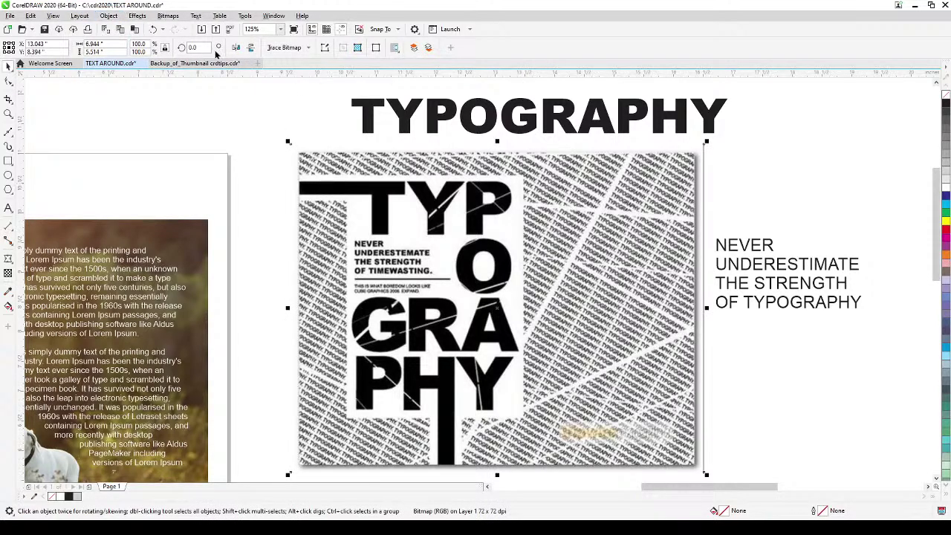
{"action": "left_click", "coordinate": [7, 274]}
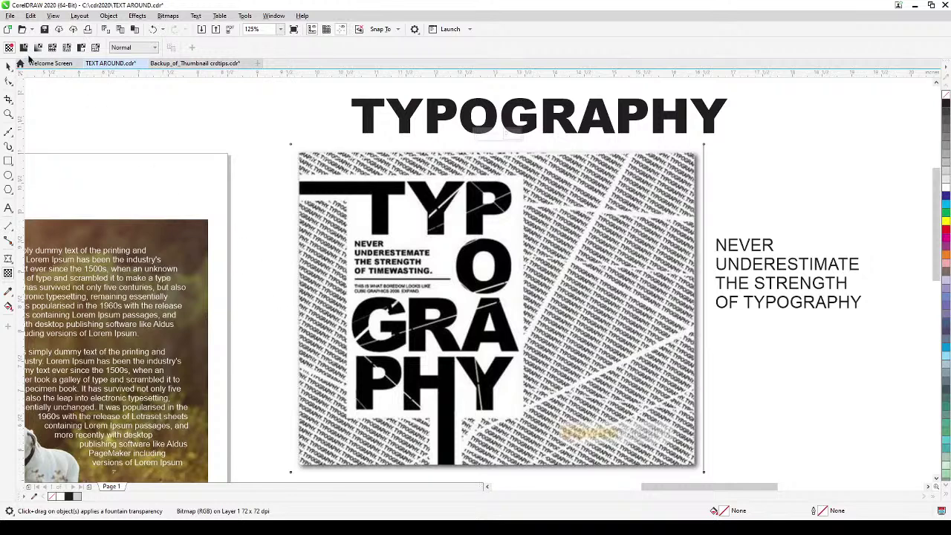
{"action": "left_click", "coordinate": [23, 48]}
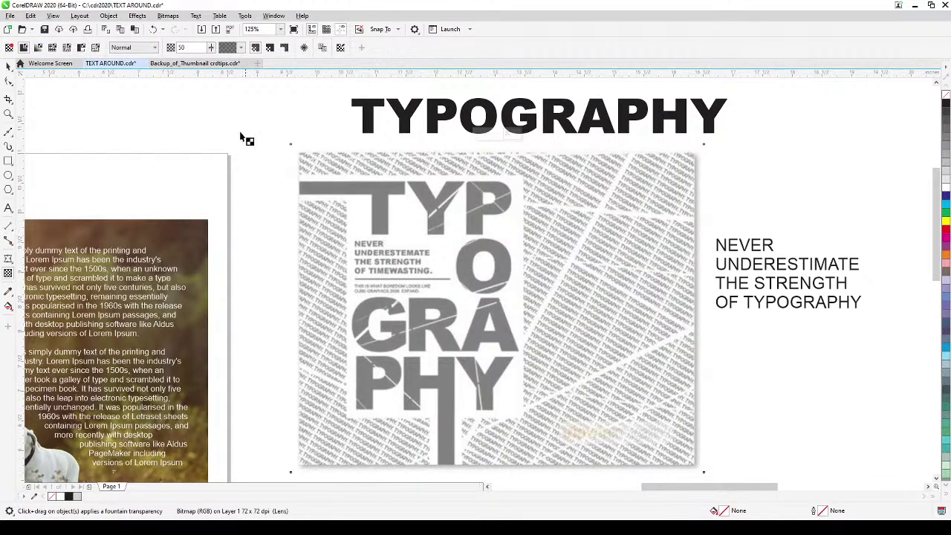
{"action": "left_click", "coordinate": [211, 47]}
{"action": "left_click_drag", "start_coordinate": [213, 57], "coordinate": [218, 62]}
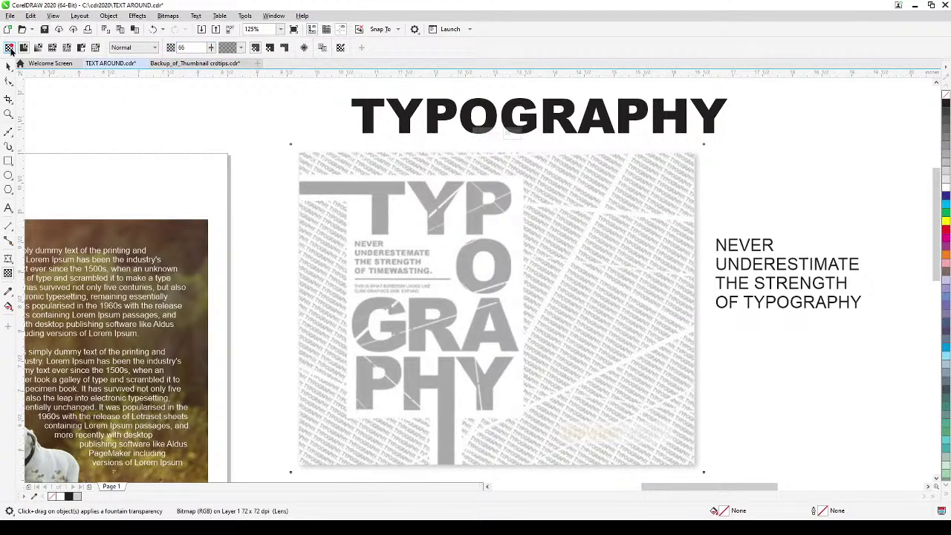
{"action": "left_click", "coordinate": [8, 67]}
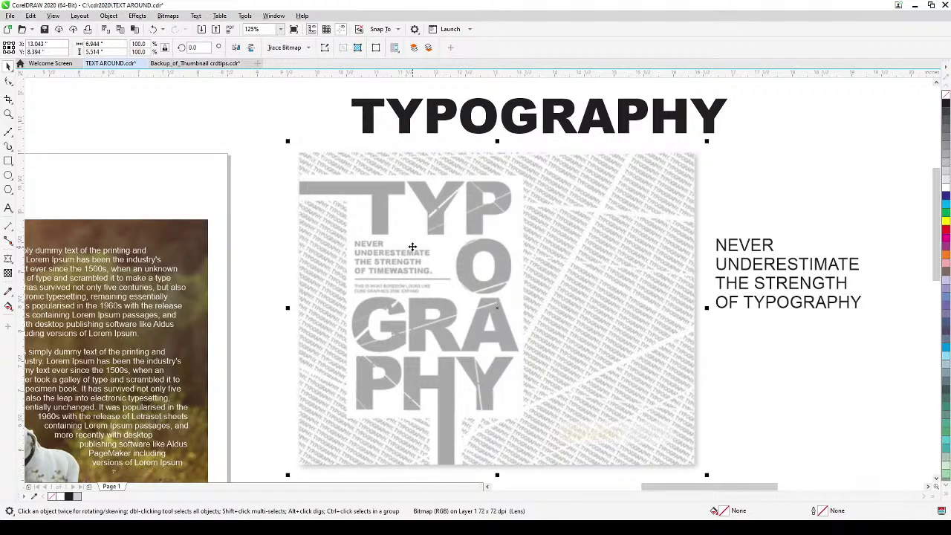
Lock the poster image, then move the TYPOGRAPHY headline onto it and enlarge it.
{"action": "right_click", "coordinate": [412, 246]}
{"action": "mouse_move", "coordinate": [455, 413]}
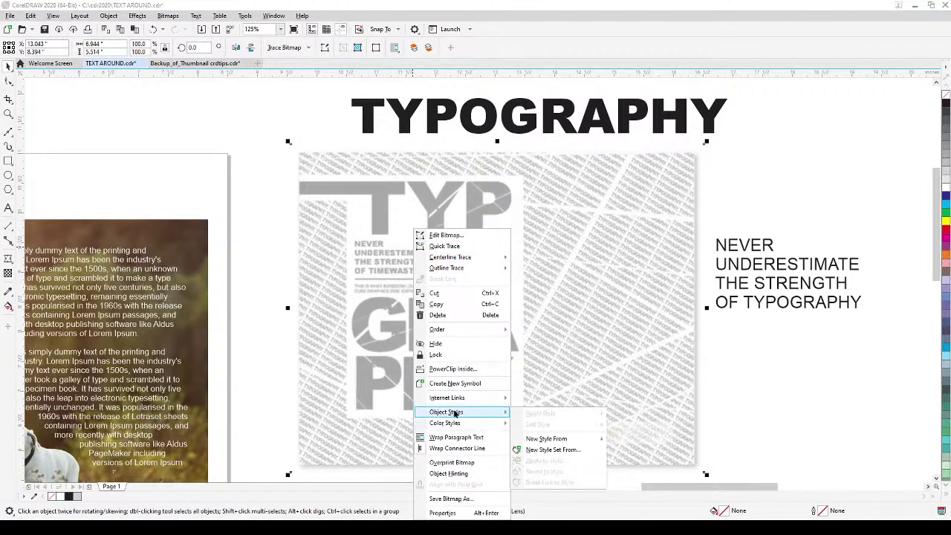
{"action": "left_click", "coordinate": [445, 355]}
{"action": "left_click", "coordinate": [889, 416]}
{"action": "left_click_drag", "start_coordinate": [453, 116], "coordinate": [464, 196]}
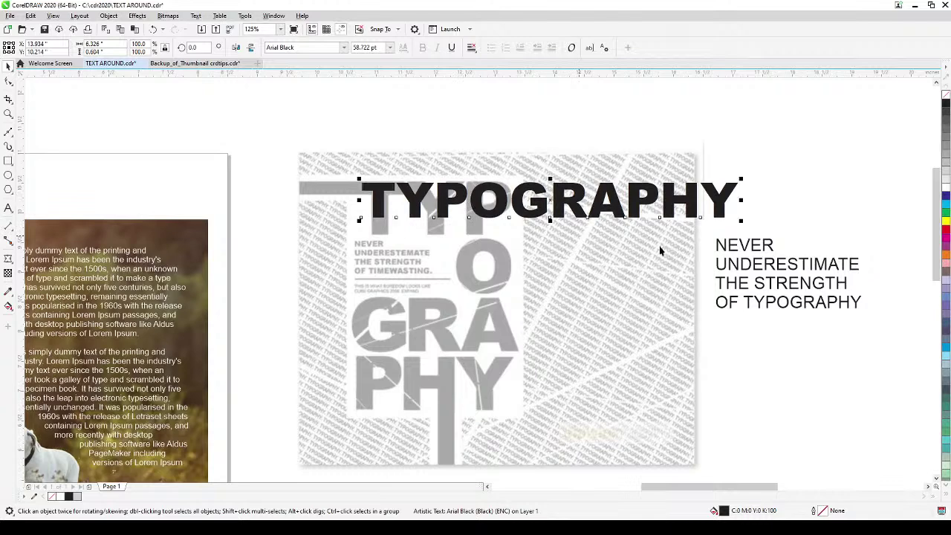
{"action": "left_click_drag", "start_coordinate": [739, 221], "coordinate": [908, 280]}
{"action": "left_click_drag", "start_coordinate": [559, 228], "coordinate": [556, 229]}
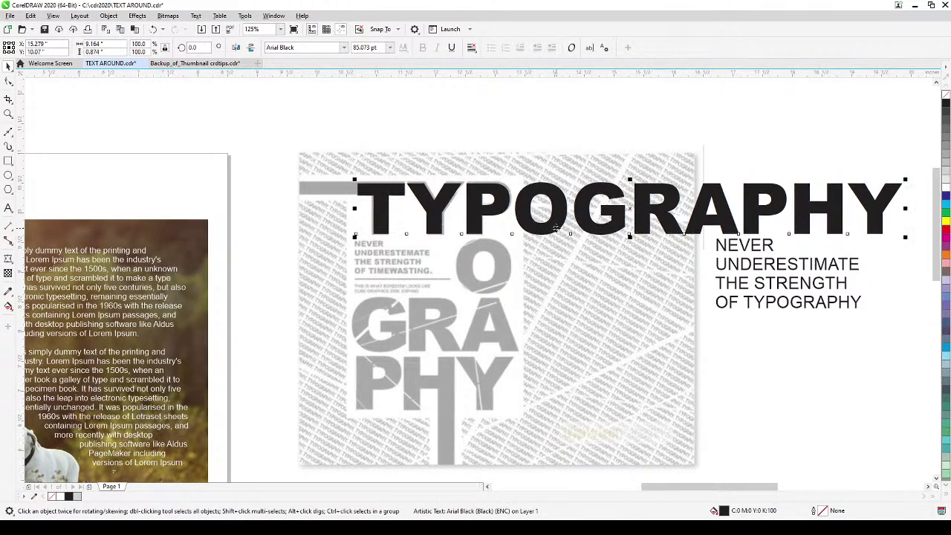
Break the headline into stacked lines TYP, O, GRA and PHY, then zoom out.
{"action": "double_click", "coordinate": [556, 228]}
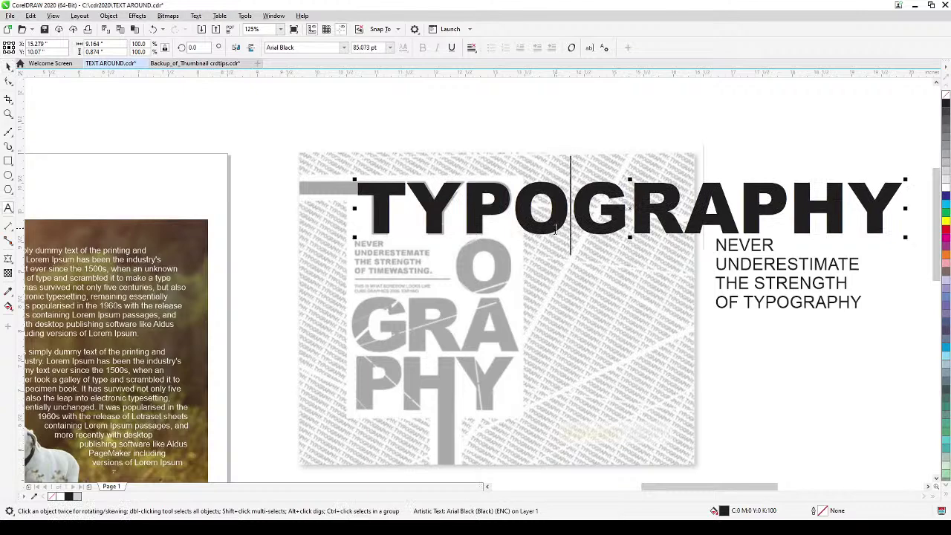
{"action": "left_click", "coordinate": [510, 210]}
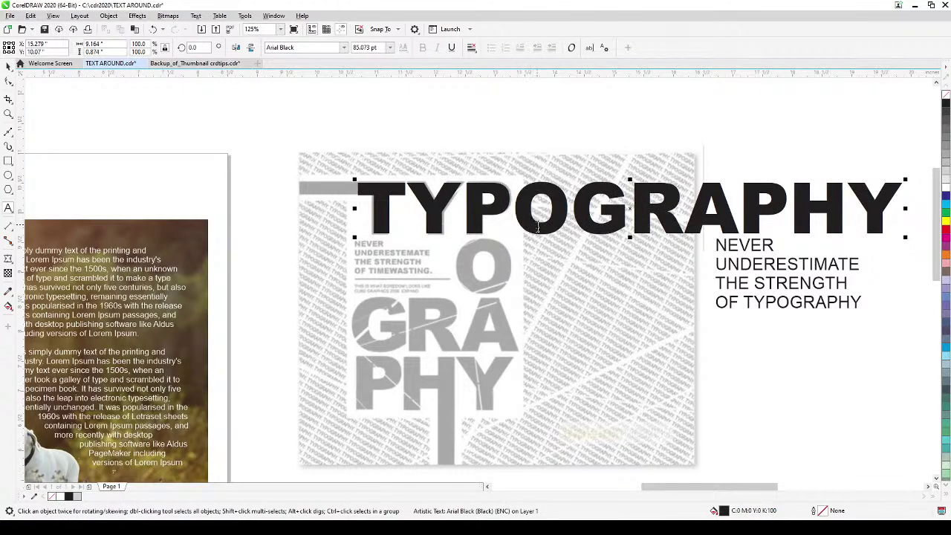
{"action": "key", "text": "Return"}
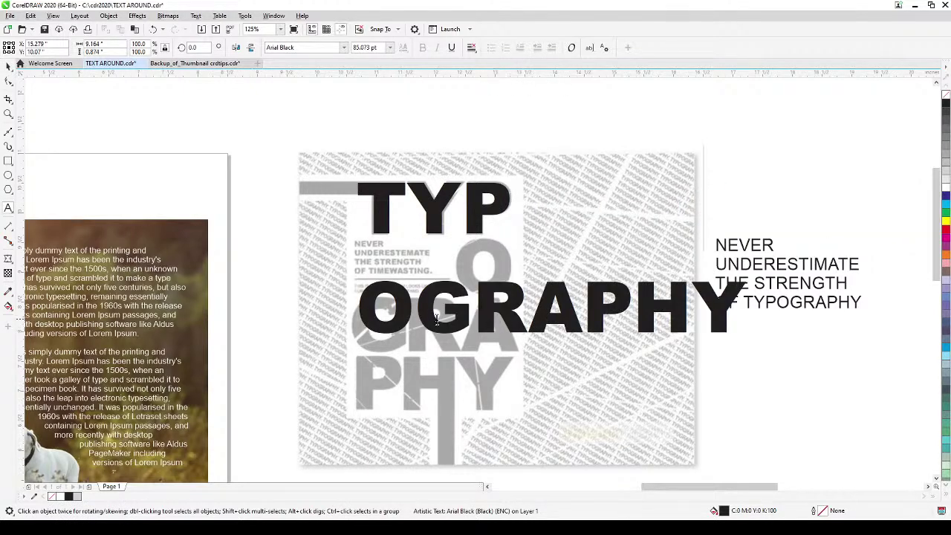
{"action": "left_click", "coordinate": [416, 309]}
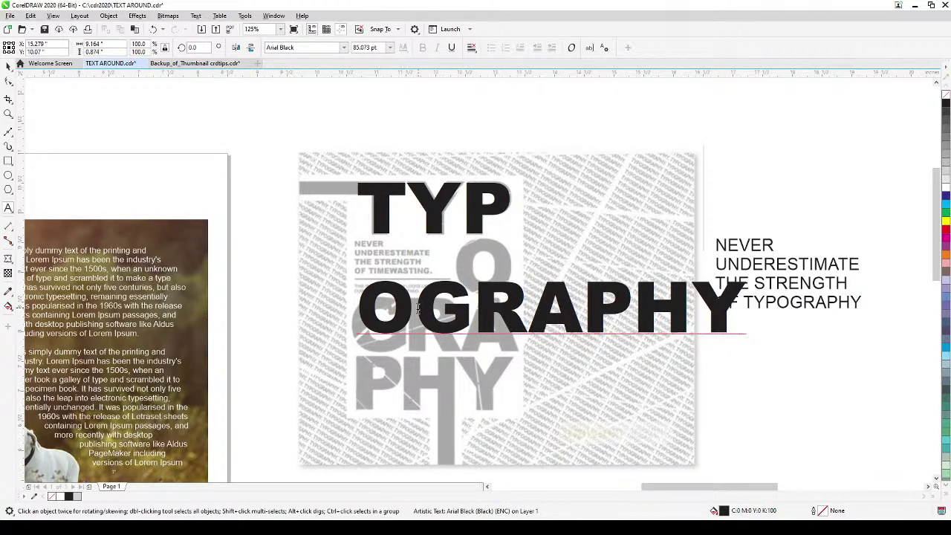
{"action": "key", "text": "Return"}
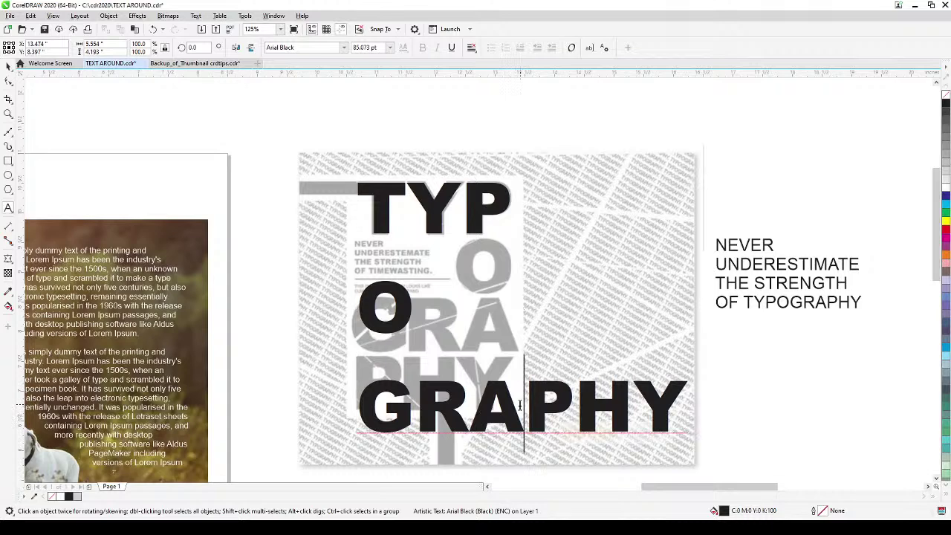
{"action": "scroll", "coordinate": [517, 405], "scroll_direction": "down", "scroll_amount": 1}
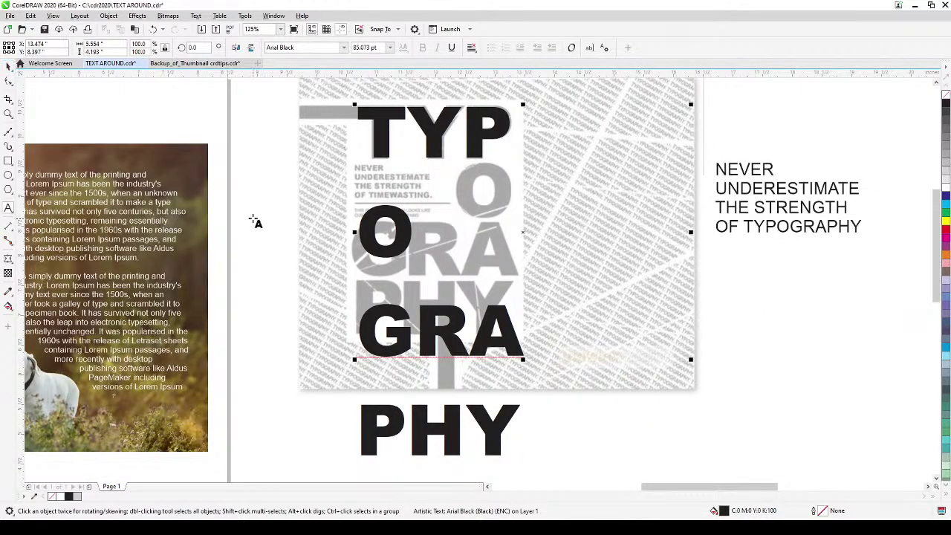
{"action": "scroll", "coordinate": [329, 288], "scroll_direction": "down", "scroll_amount": 1}
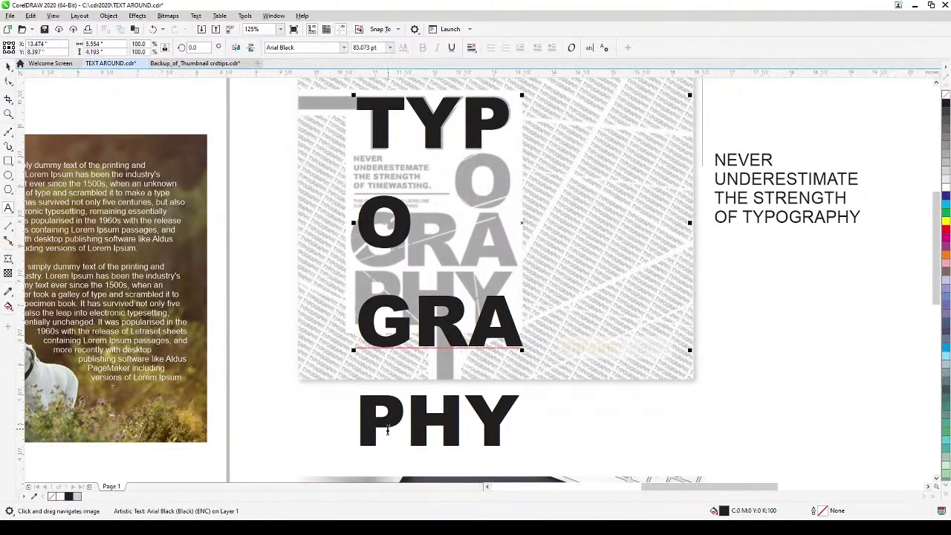
{"action": "scroll", "coordinate": [384, 416], "scroll_direction": "down", "scroll_amount": 1}
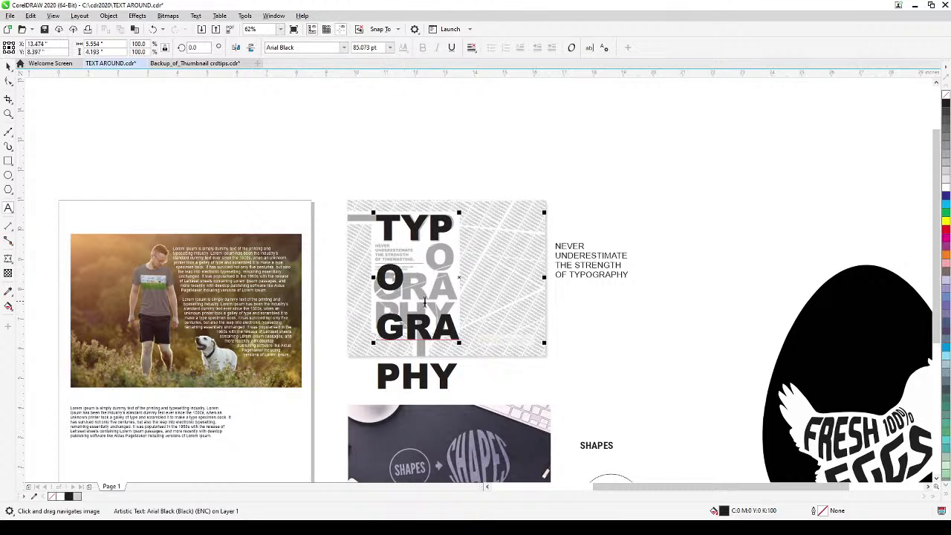
Tighten the headline's line spacing so PHY fits inside the poster frame.
{"action": "left_click", "coordinate": [8, 80]}
{"action": "left_click_drag", "start_coordinate": [372, 393], "coordinate": [388, 316]}
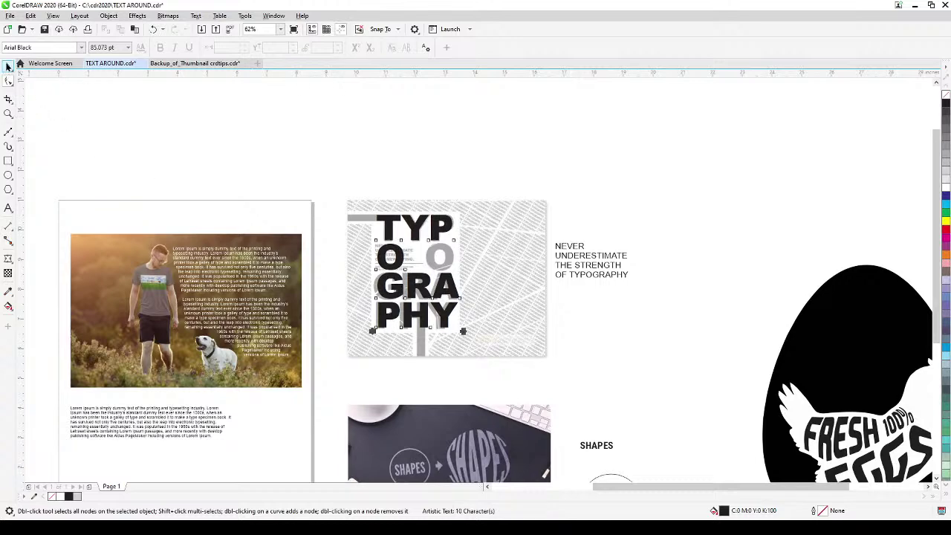
{"action": "left_click", "coordinate": [8, 65]}
{"action": "scroll", "coordinate": [416, 271], "scroll_direction": "up", "scroll_amount": 2}
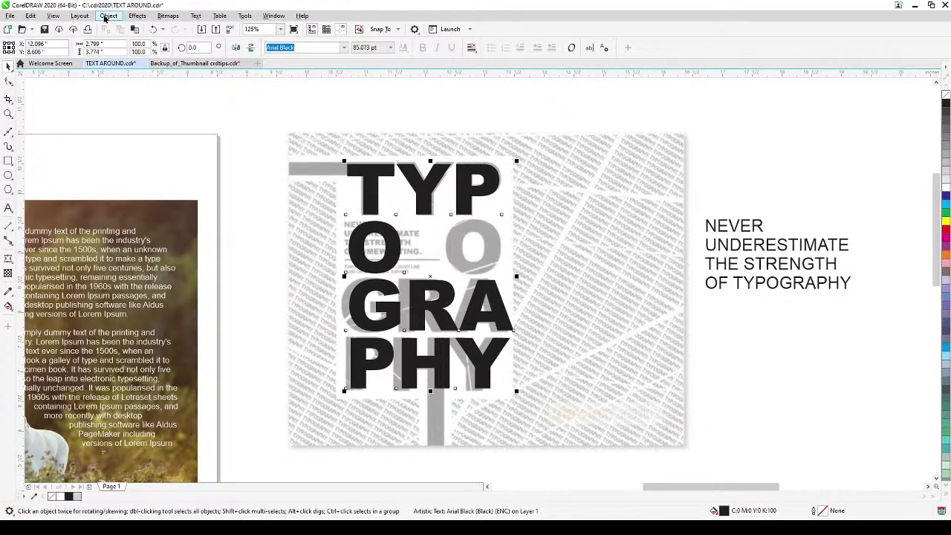
{"action": "left_click", "coordinate": [107, 16]}
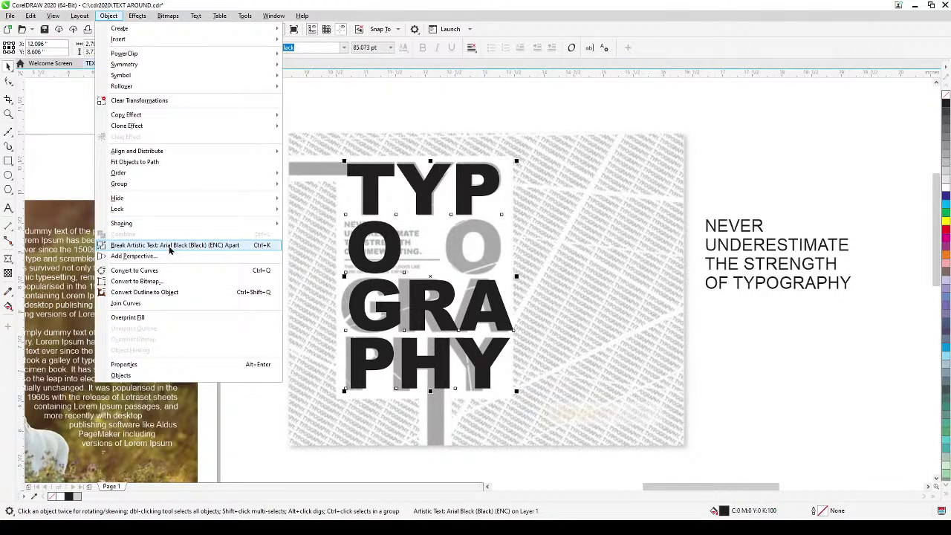
Break the headline apart into separate lines, moving O right and GRA and PHY slightly left.
{"action": "left_click", "coordinate": [170, 246]}
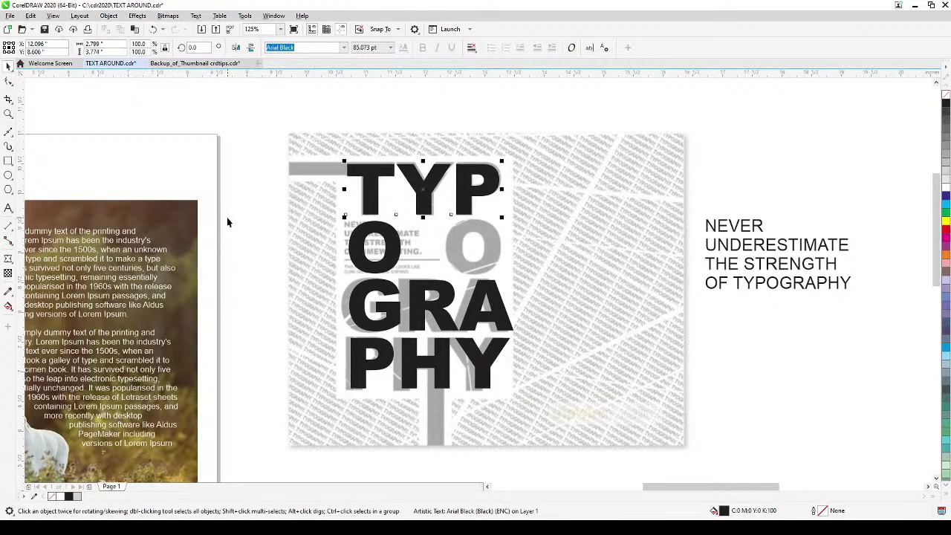
{"action": "left_click_drag", "start_coordinate": [390, 266], "coordinate": [490, 264]}
{"action": "left_click_drag", "start_coordinate": [498, 309], "coordinate": [496, 309]}
{"action": "left_click_drag", "start_coordinate": [477, 365], "coordinate": [468, 363]}
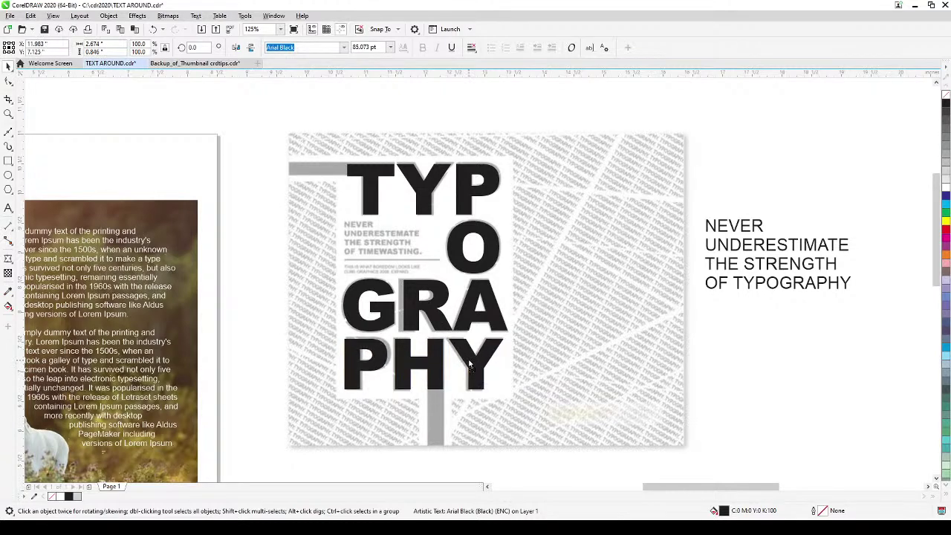
{"action": "left_click", "coordinate": [276, 251]}
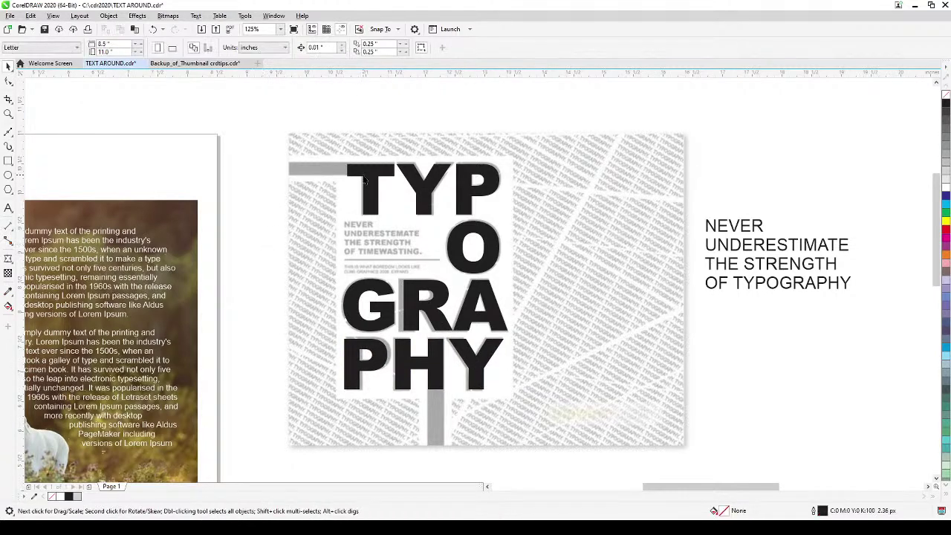
Convert TYP to curves and stretch the T's top bar left to the poster's edge.
{"action": "left_click", "coordinate": [362, 174]}
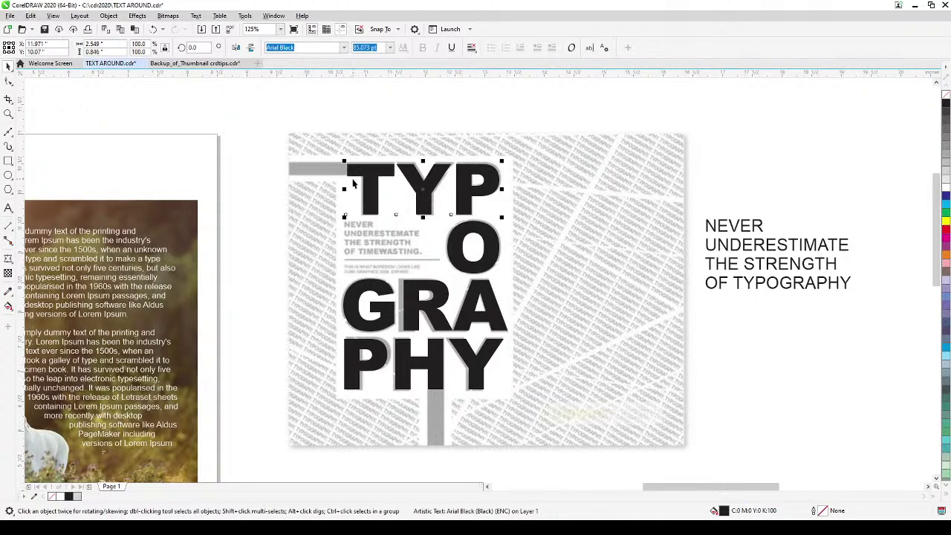
{"action": "left_click", "coordinate": [108, 17]}
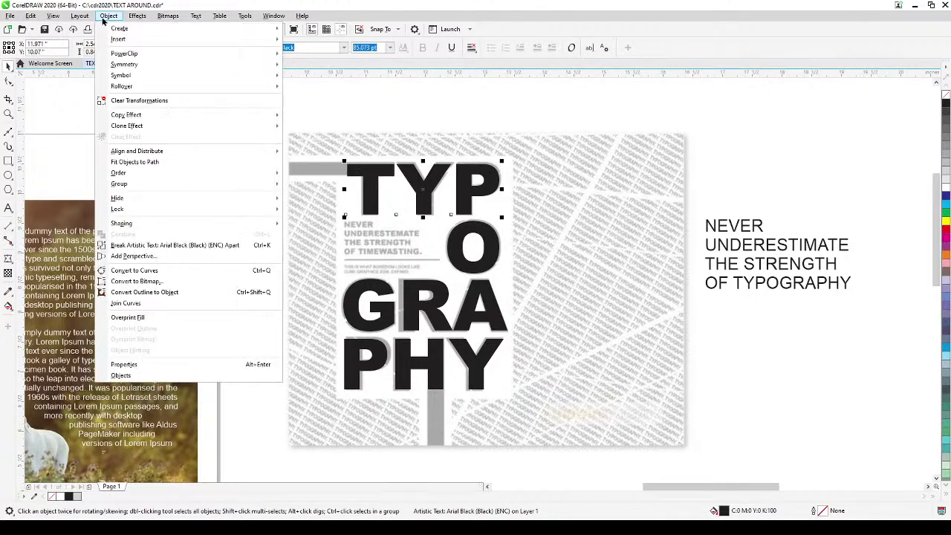
{"action": "left_click", "coordinate": [171, 270]}
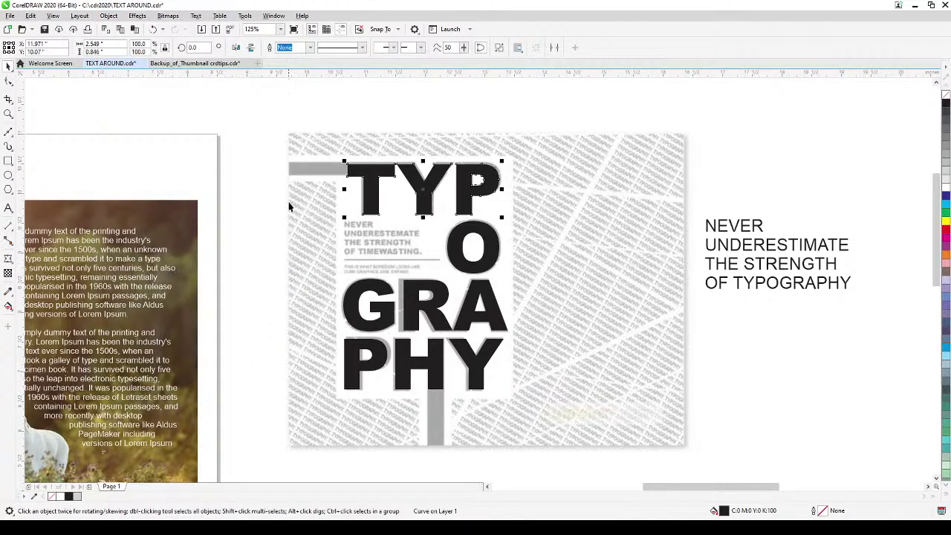
{"action": "scroll", "coordinate": [323, 178], "scroll_direction": "up", "scroll_amount": 3}
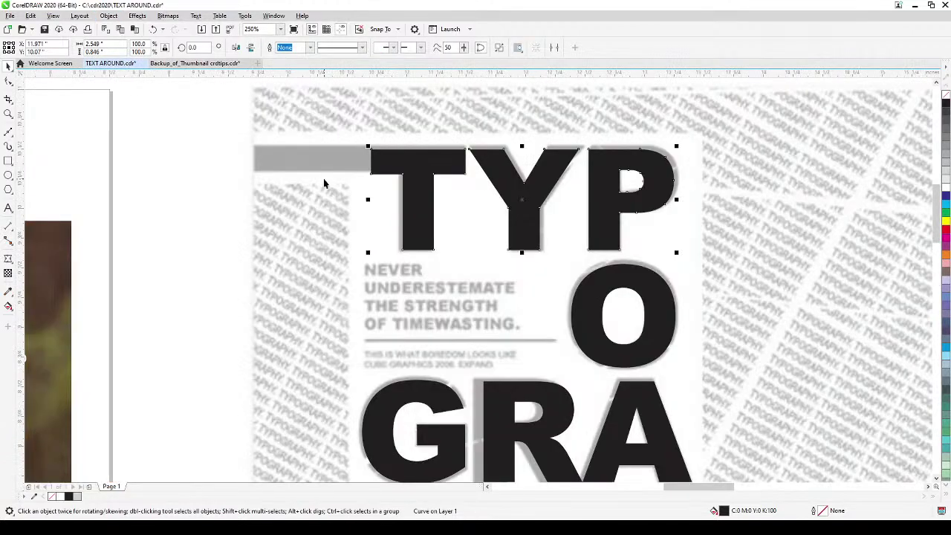
{"action": "left_click", "coordinate": [8, 80]}
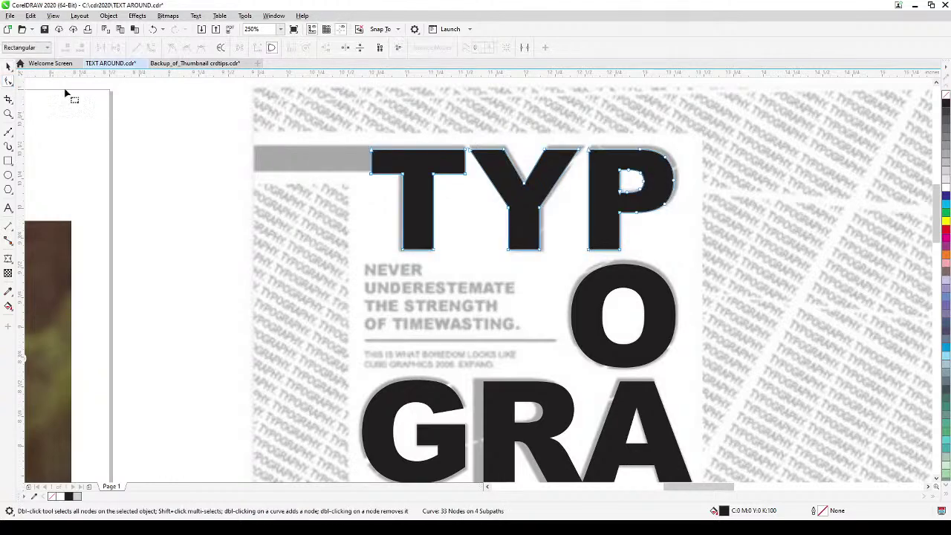
{"action": "left_click_drag", "start_coordinate": [321, 125], "coordinate": [384, 212]}
{"action": "left_click_drag", "start_coordinate": [372, 177], "coordinate": [255, 177]}
{"action": "left_click", "coordinate": [8, 65]}
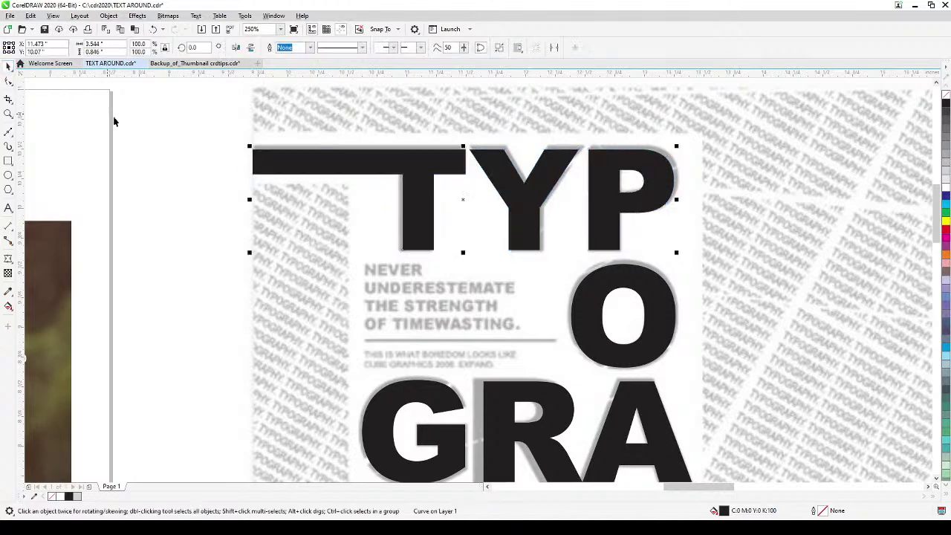
{"action": "left_click", "coordinate": [176, 148]}
{"action": "scroll", "coordinate": [392, 168], "scroll_direction": "down", "scroll_amount": 2}
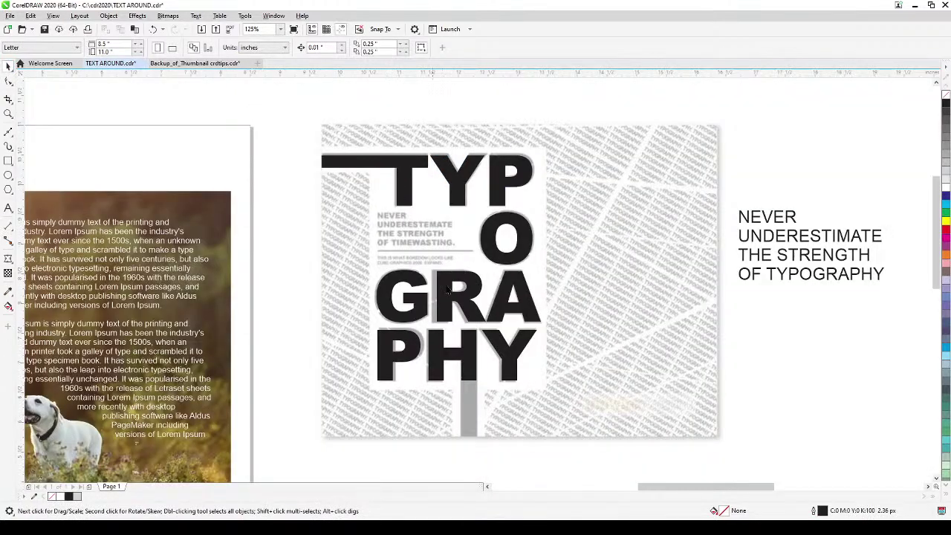
Convert PHY to curves and extend the H's right leg down to the poster's bottom.
{"action": "scroll", "coordinate": [512, 414], "scroll_direction": "up", "scroll_amount": 4}
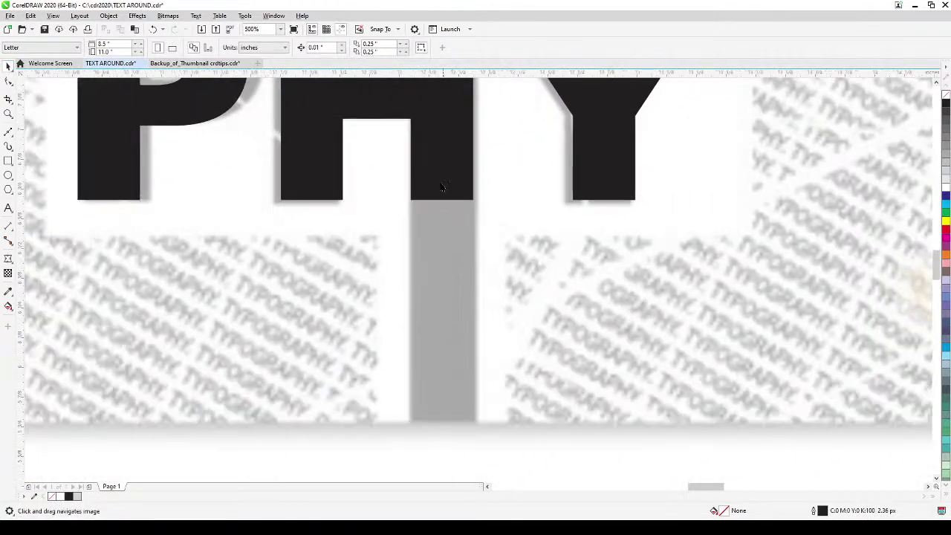
{"action": "left_click", "coordinate": [447, 195]}
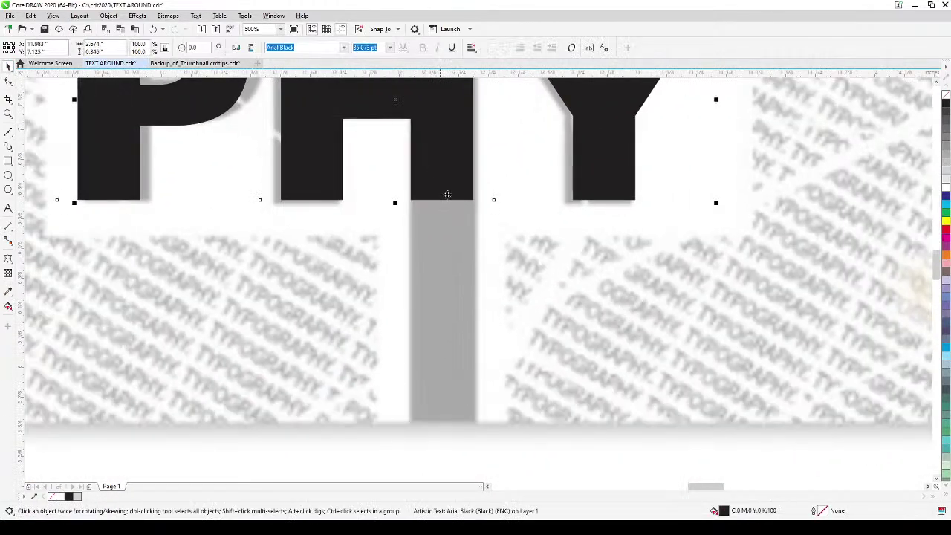
{"action": "left_click", "coordinate": [104, 17]}
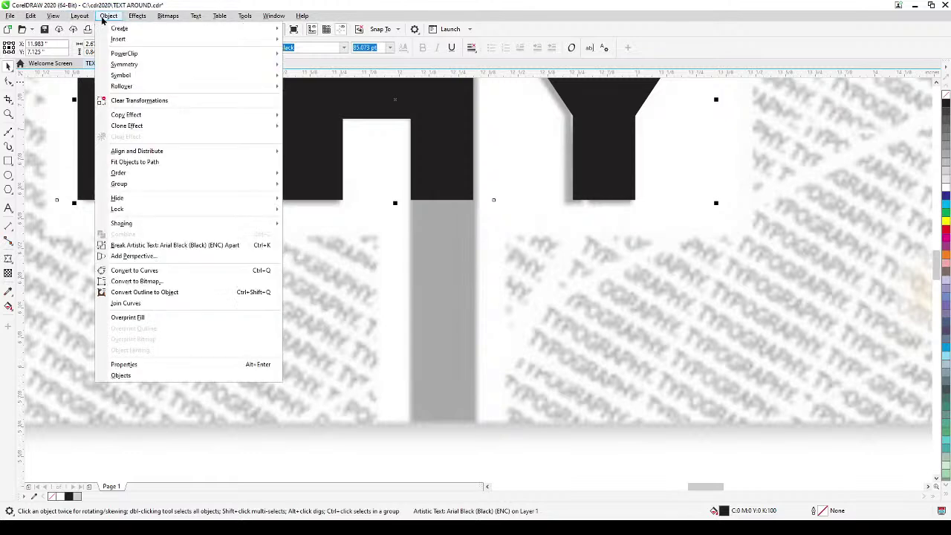
{"action": "left_click", "coordinate": [148, 273]}
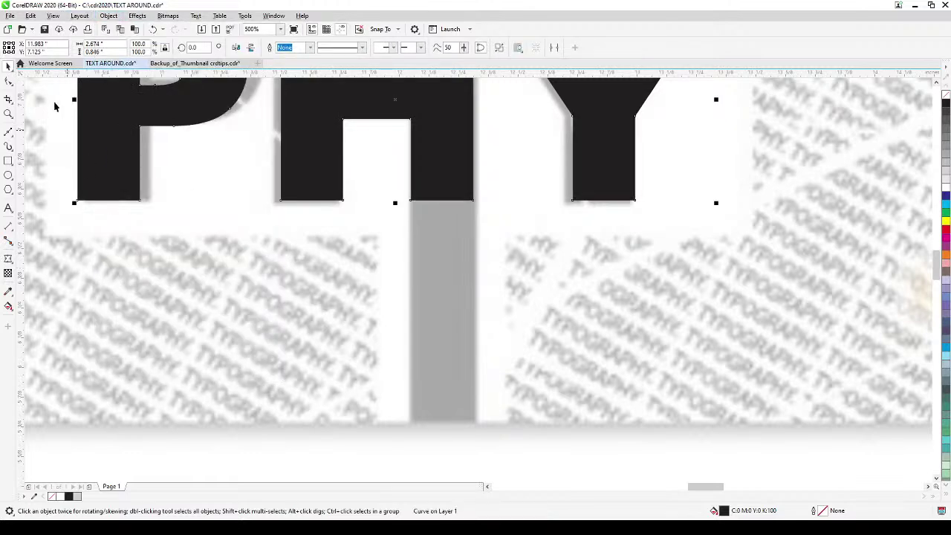
{"action": "left_click", "coordinate": [8, 82]}
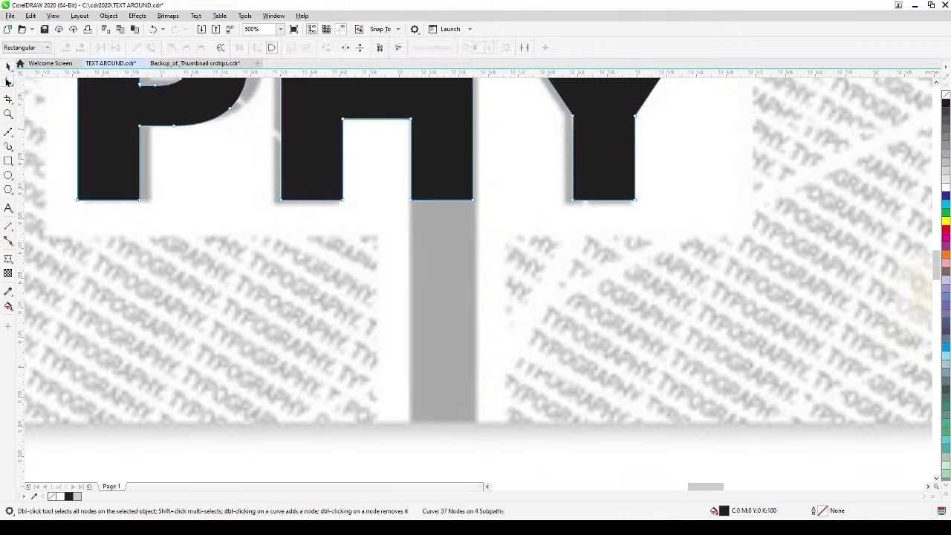
{"action": "left_click_drag", "start_coordinate": [380, 180], "coordinate": [524, 246]}
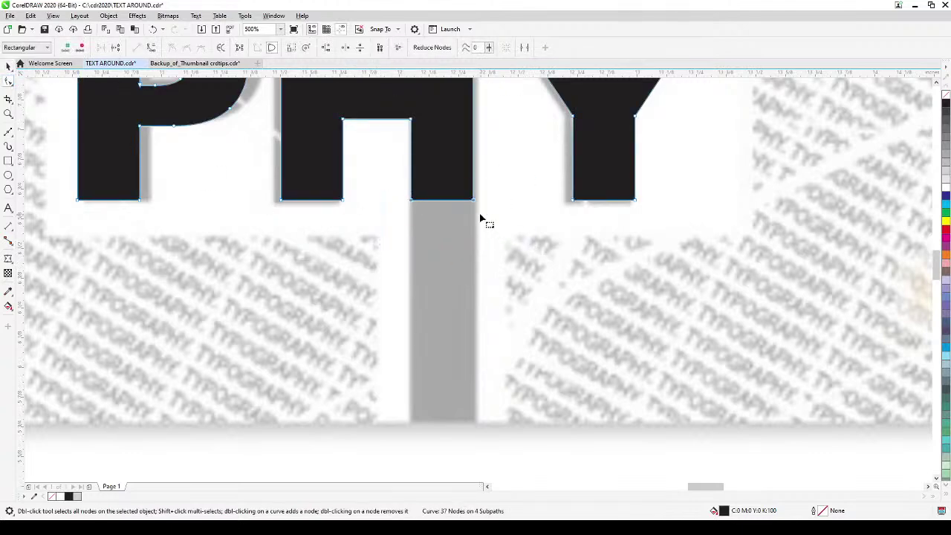
{"action": "left_click_drag", "start_coordinate": [473, 202], "coordinate": [475, 420]}
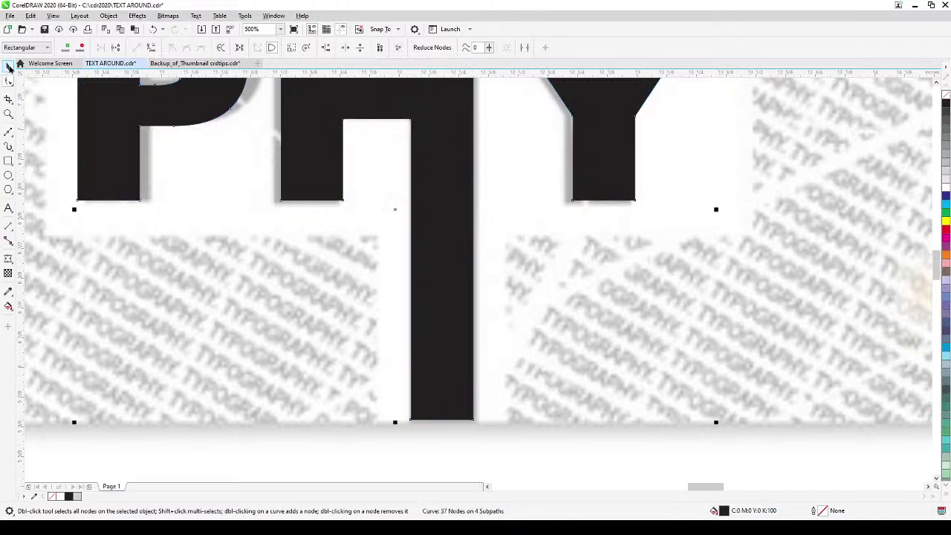
{"action": "key", "text": "space"}
{"action": "scroll", "coordinate": [227, 242], "scroll_direction": "down", "scroll_amount": 1}
{"action": "left_click_drag", "start_coordinate": [227, 244], "coordinate": [241, 295]}
{"action": "scroll", "coordinate": [241, 295], "scroll_direction": "down", "scroll_amount": 1}
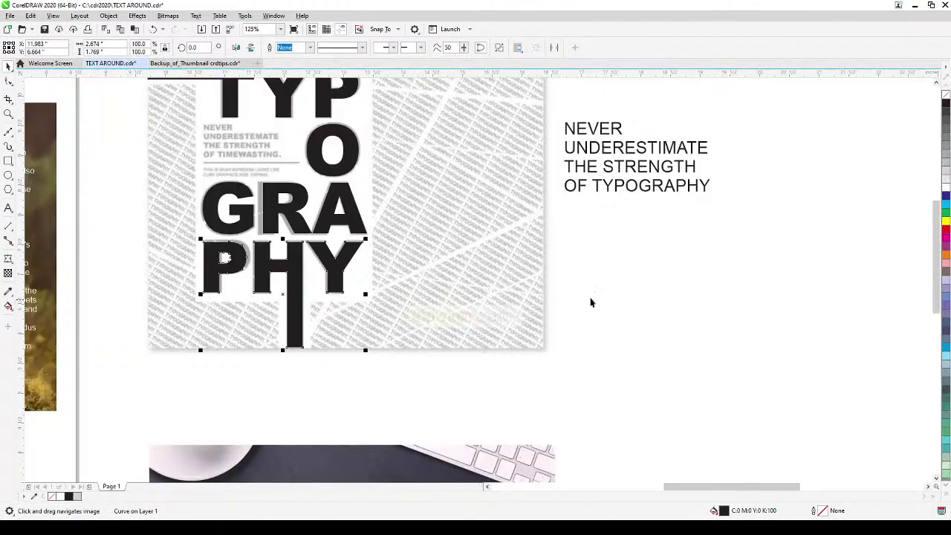
{"action": "left_click_drag", "start_coordinate": [574, 305], "coordinate": [618, 354]}
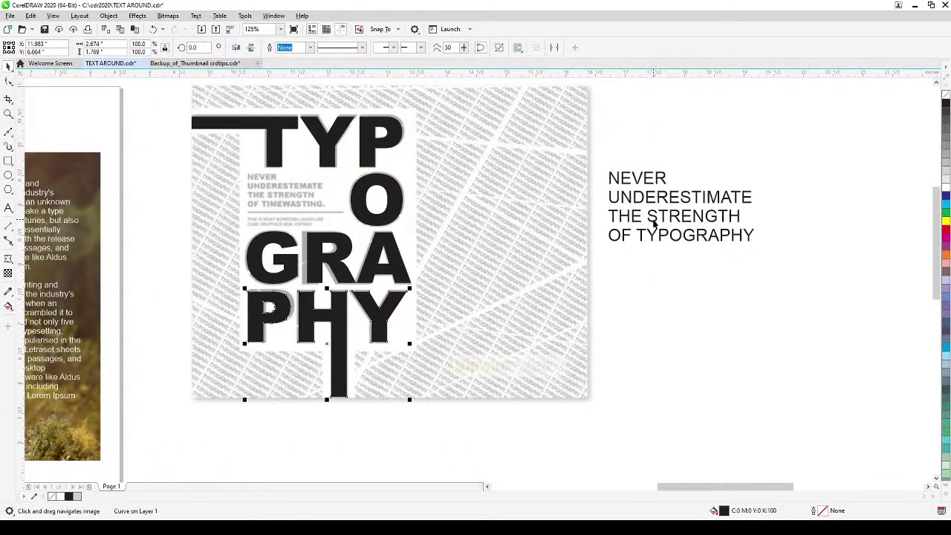
Use Copy Properties From with Text Properties only on the NEVER UNDERESTIMATE text.
{"action": "left_click", "coordinate": [659, 224]}
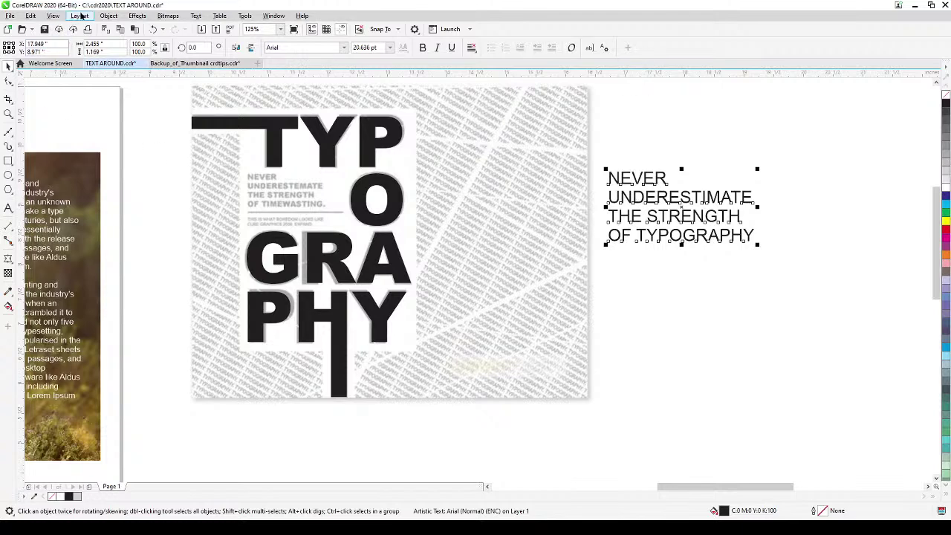
{"action": "left_click", "coordinate": [30, 16]}
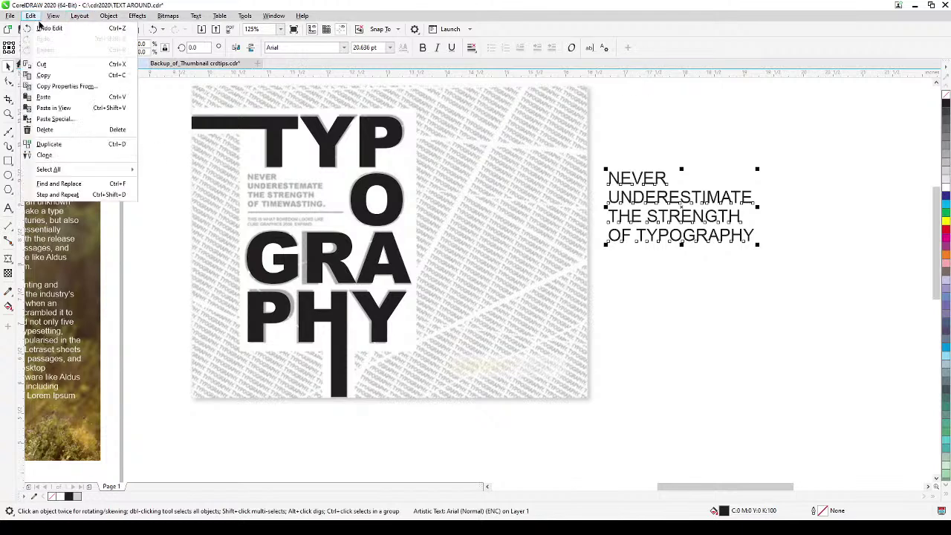
{"action": "left_click", "coordinate": [63, 87]}
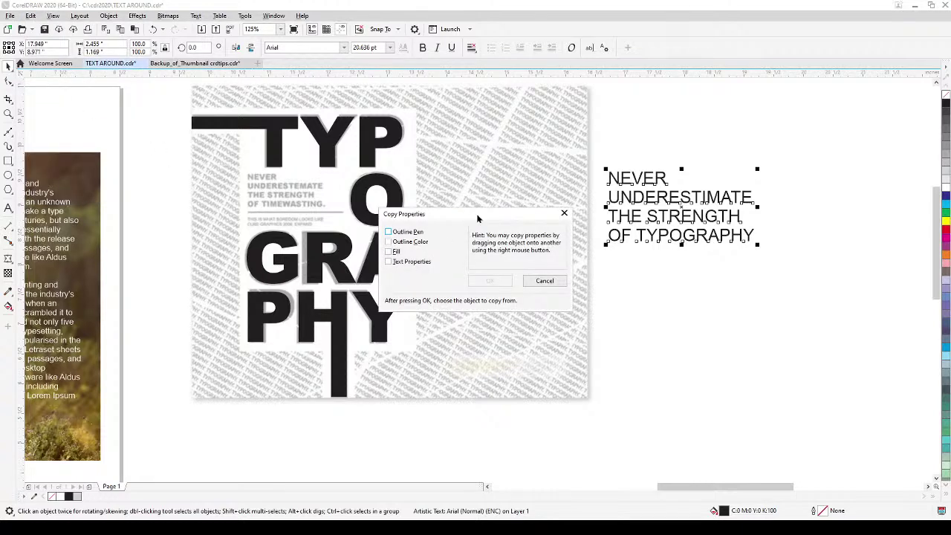
{"action": "left_click_drag", "start_coordinate": [477, 220], "coordinate": [518, 139]}
{"action": "left_click", "coordinate": [436, 182]}
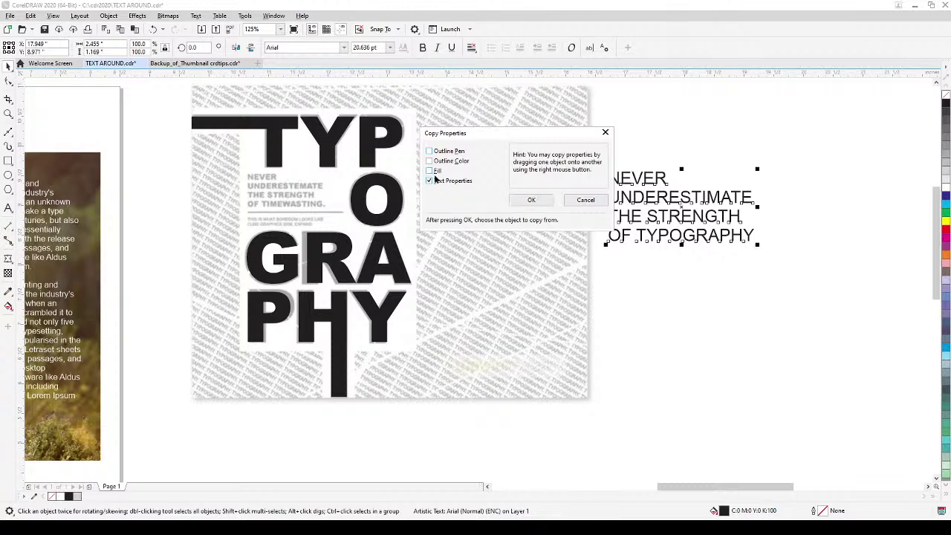
{"action": "left_click", "coordinate": [528, 201]}
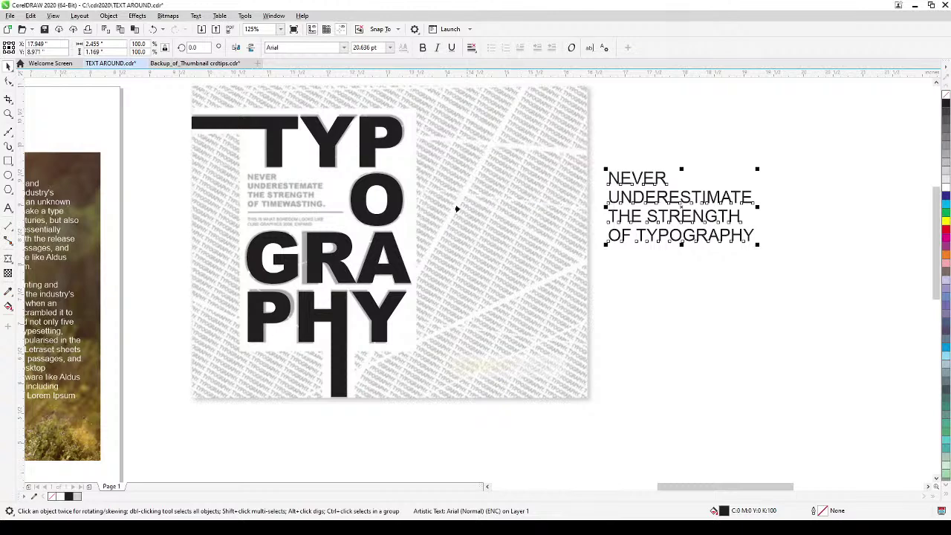
Apply the TYPOGRAPHY letters' text properties, then shrink the NEVER UNDERESTIMATE block beside the O.
{"action": "left_click", "coordinate": [372, 255]}
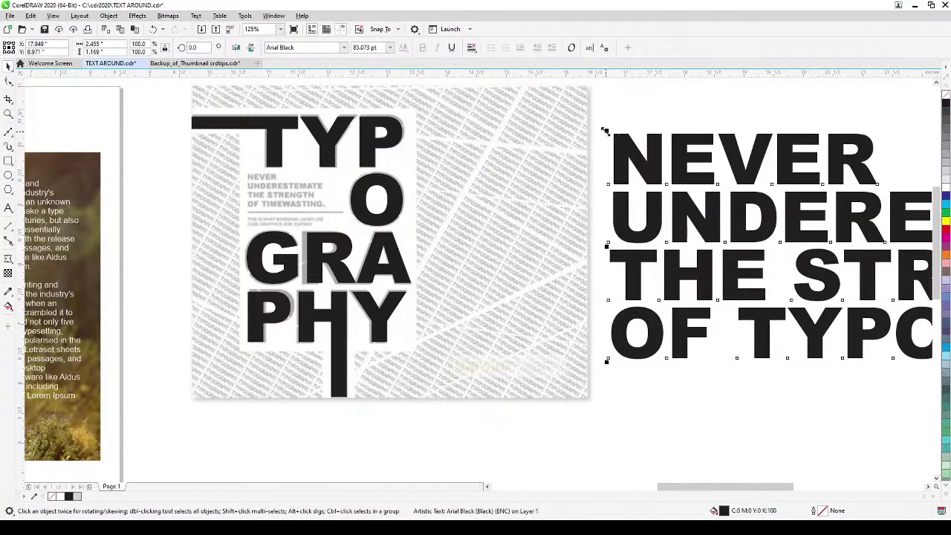
{"action": "left_click_drag", "start_coordinate": [604, 130], "coordinate": [691, 195]}
{"action": "left_click_drag", "start_coordinate": [826, 240], "coordinate": [267, 213]}
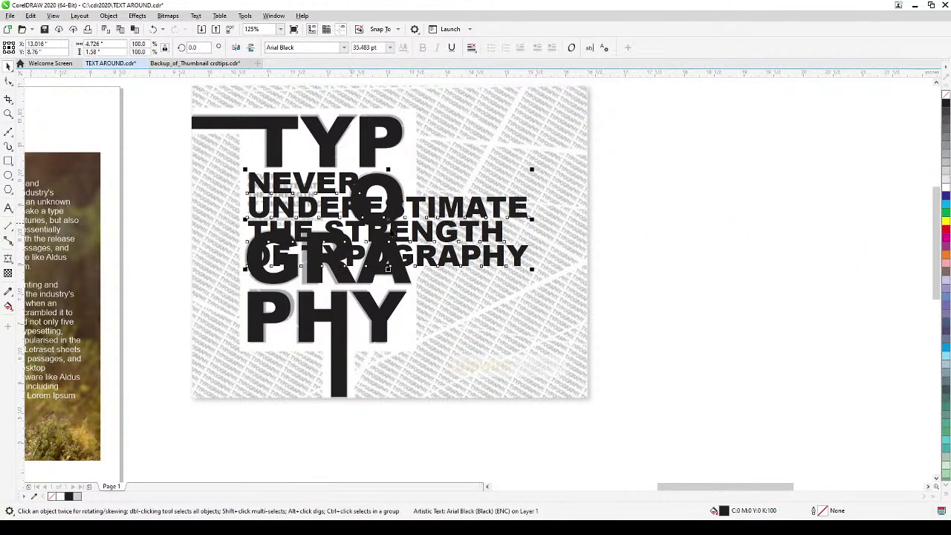
{"action": "left_click_drag", "start_coordinate": [532, 260], "coordinate": [349, 241]}
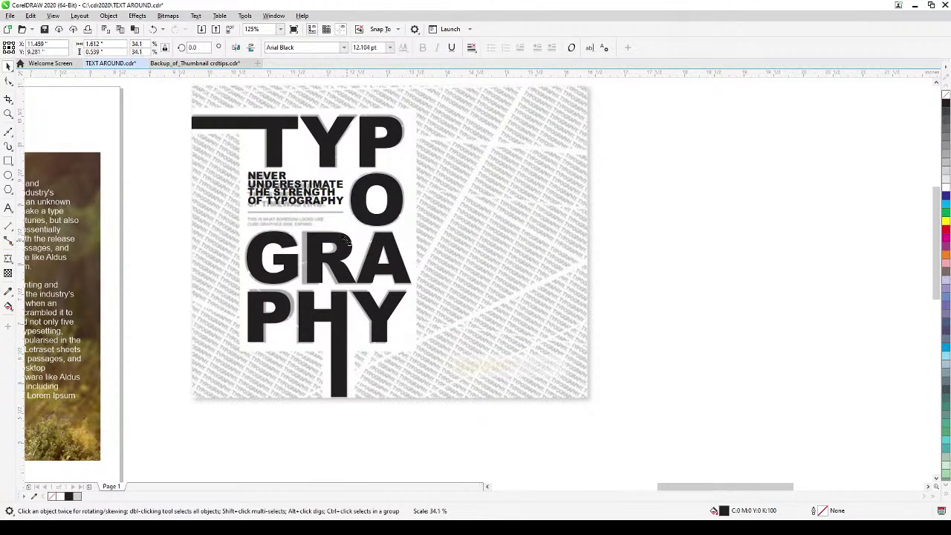
{"action": "left_click", "coordinate": [685, 178]}
{"action": "left_click_drag", "start_coordinate": [275, 206], "coordinate": [274, 211]}
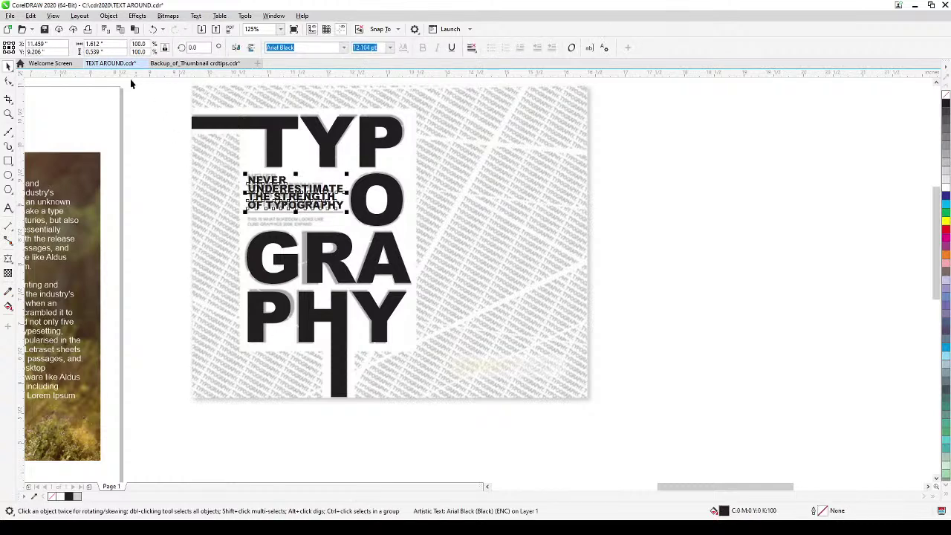
Unlock and delete the faded poster background image.
{"action": "right_click", "coordinate": [472, 213]}
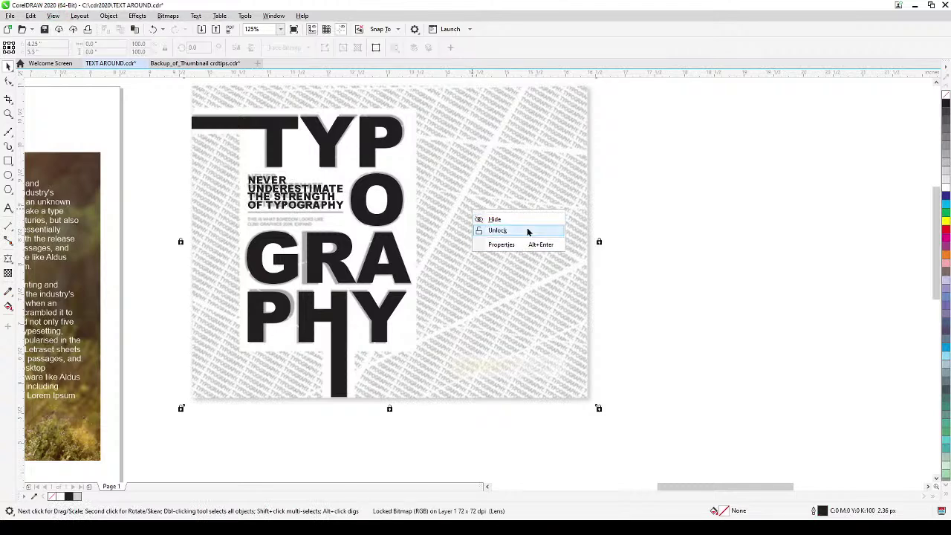
{"action": "left_click", "coordinate": [518, 231]}
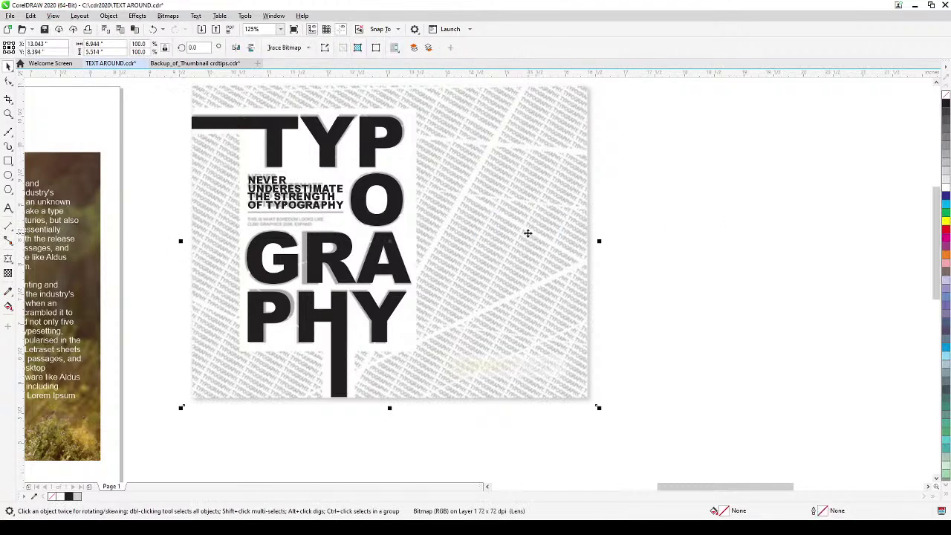
{"action": "key", "text": "Delete"}
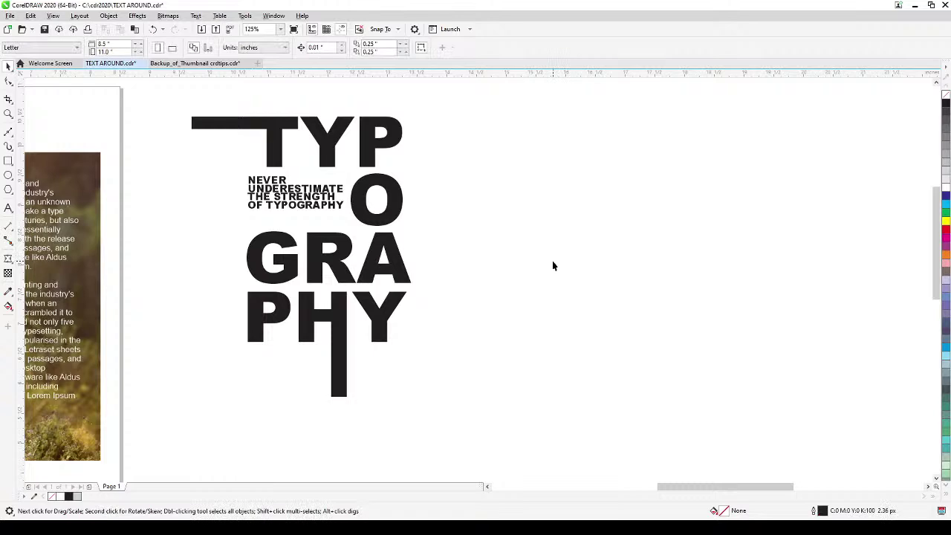
{"action": "scroll", "coordinate": [552, 265], "scroll_direction": "down", "scroll_amount": 4}
Move the circle up under SHAPES and open the Envelope docker for the SHAPES text.
{"action": "scroll", "coordinate": [585, 390], "scroll_direction": "up", "scroll_amount": 4}
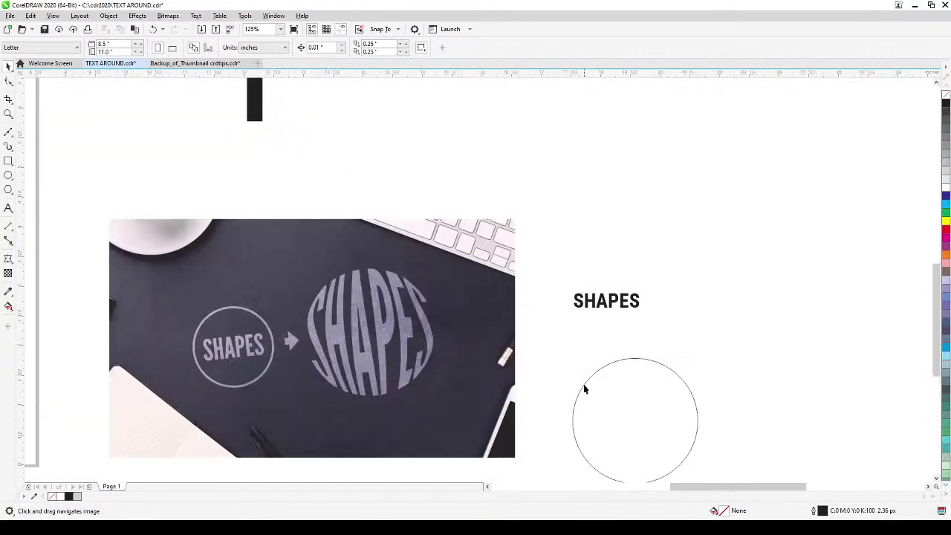
{"action": "scroll", "coordinate": [594, 349], "scroll_direction": "down", "scroll_amount": 2}
{"action": "left_click", "coordinate": [622, 375]}
{"action": "left_click_drag", "start_coordinate": [621, 375], "coordinate": [609, 353]}
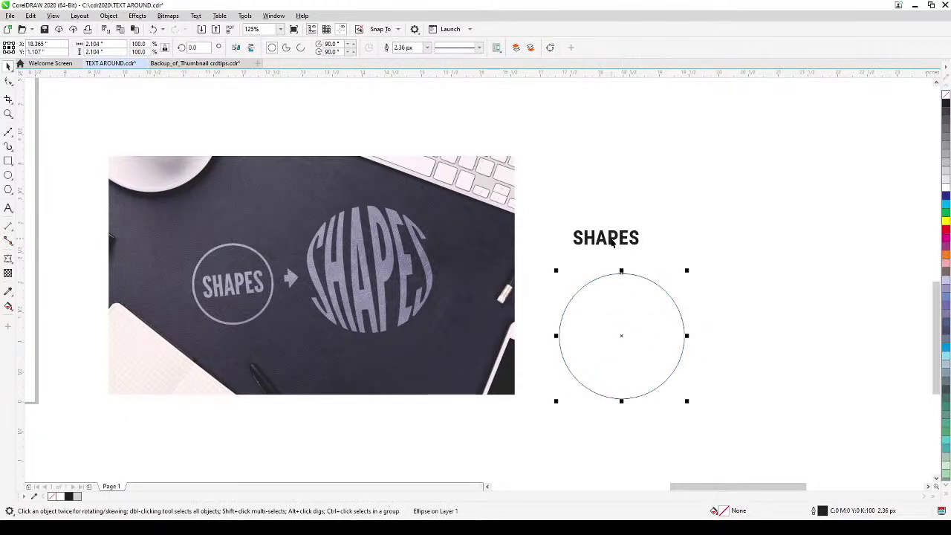
{"action": "left_click", "coordinate": [611, 242]}
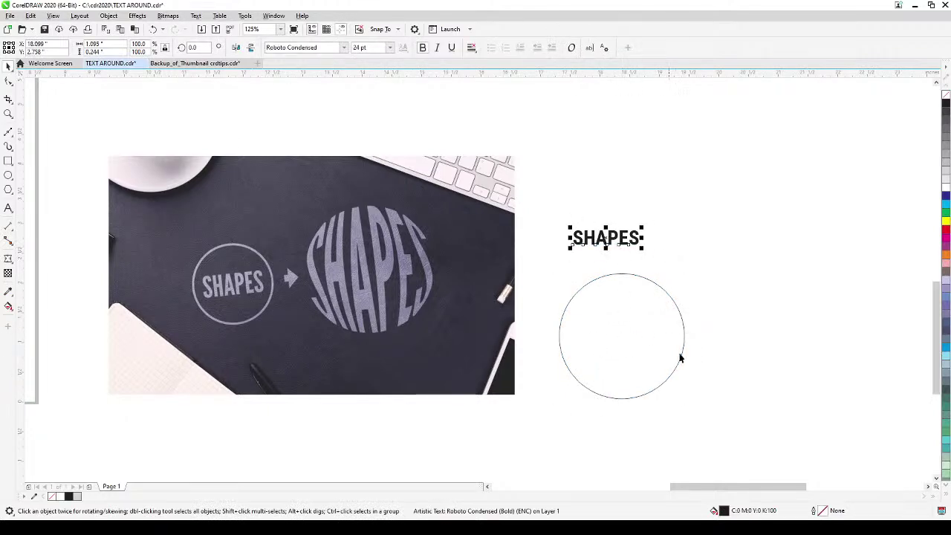
{"action": "left_click", "coordinate": [133, 15]}
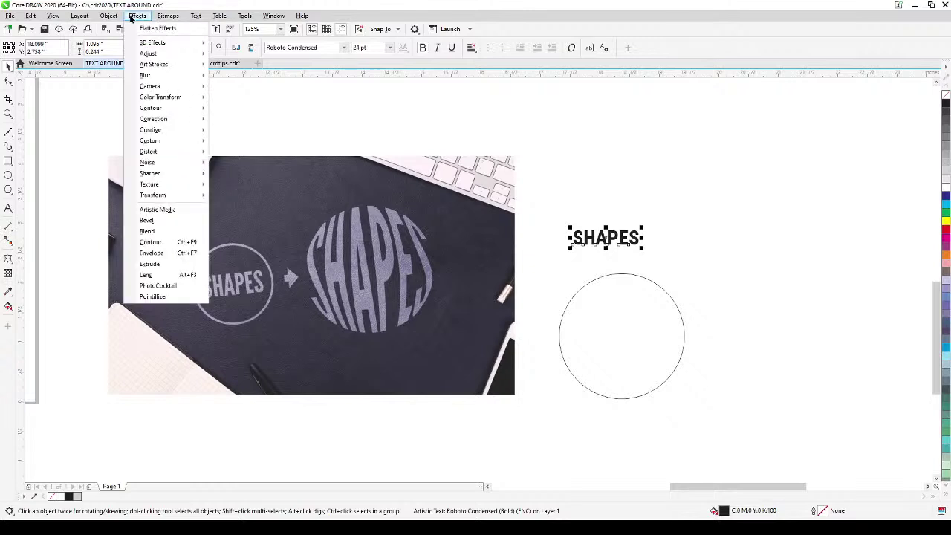
{"action": "left_click", "coordinate": [152, 253]}
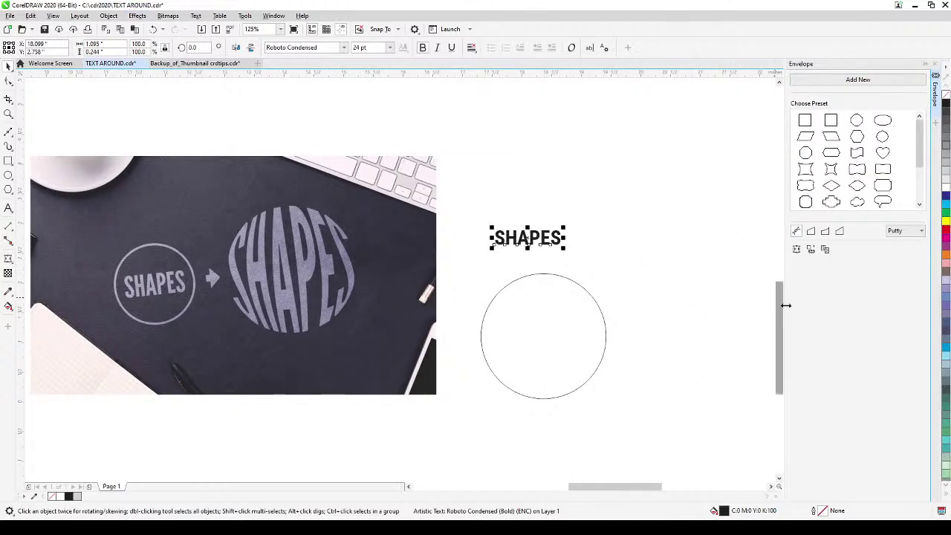
Warp the word SHAPES into the circle's outline using Create envelope from.
{"action": "left_click", "coordinate": [810, 251]}
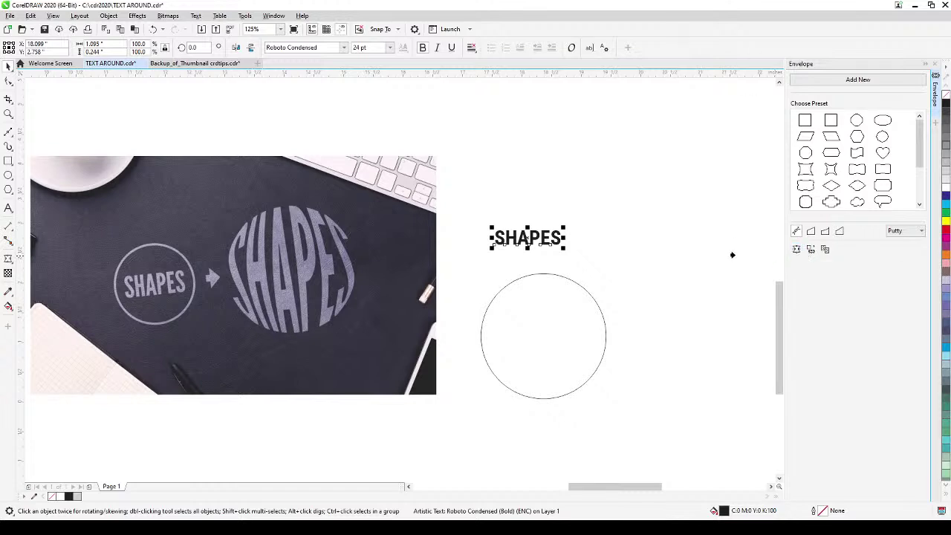
{"action": "left_click", "coordinate": [479, 347]}
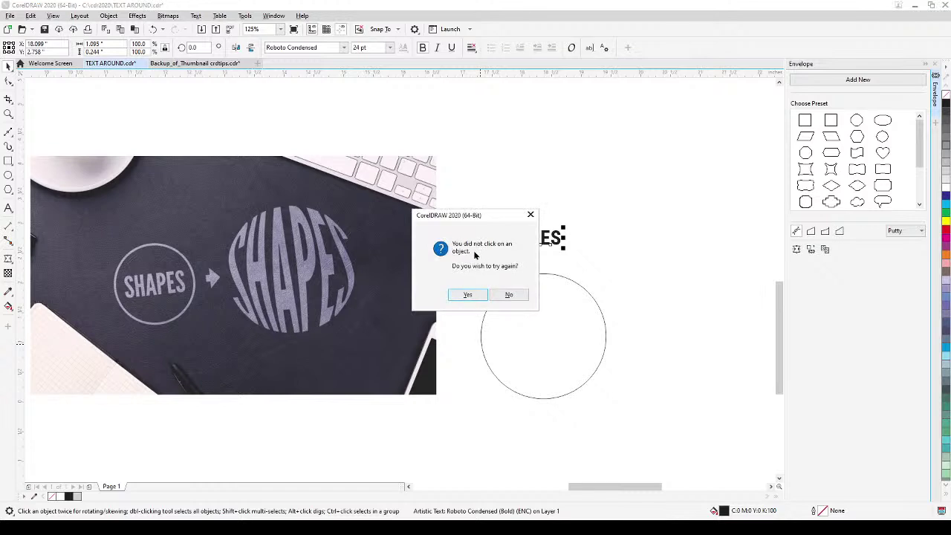
{"action": "left_click", "coordinate": [467, 296]}
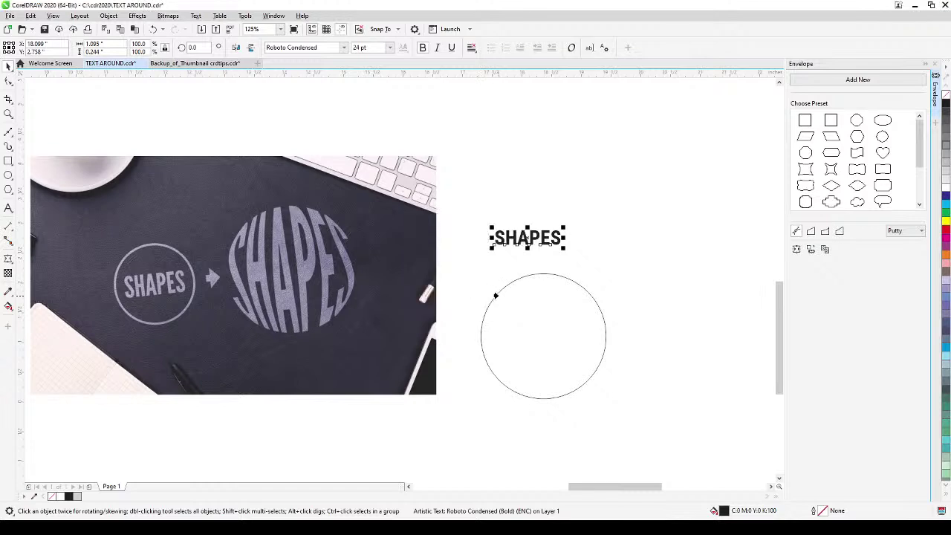
{"action": "left_click", "coordinate": [495, 293]}
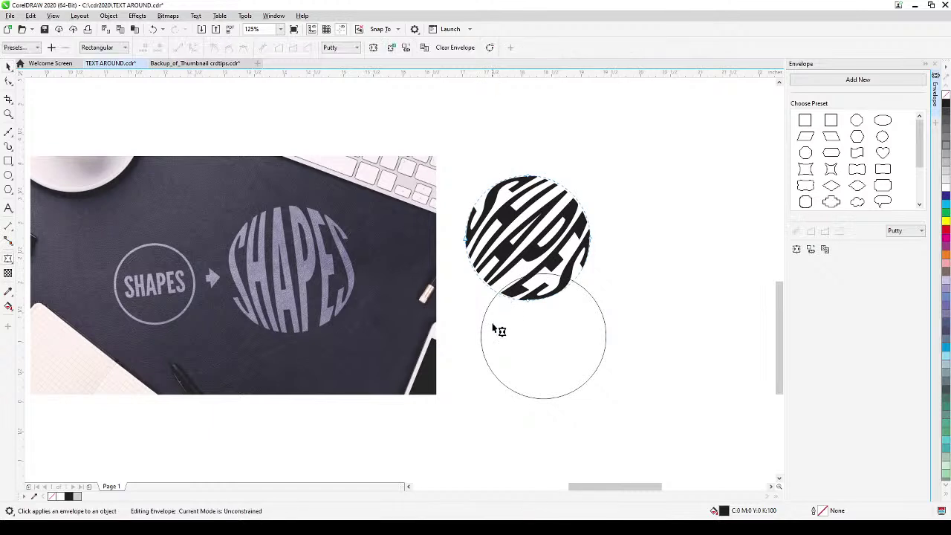
{"action": "left_click", "coordinate": [9, 66]}
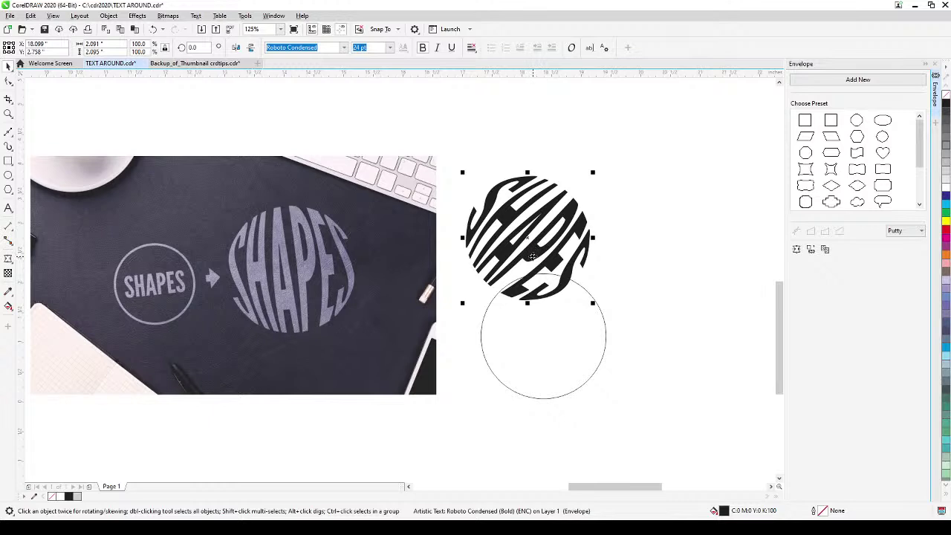
Rotate the warped SHAPES upright, delete the guide circle, and reposition the text.
{"action": "left_click", "coordinate": [537, 220]}
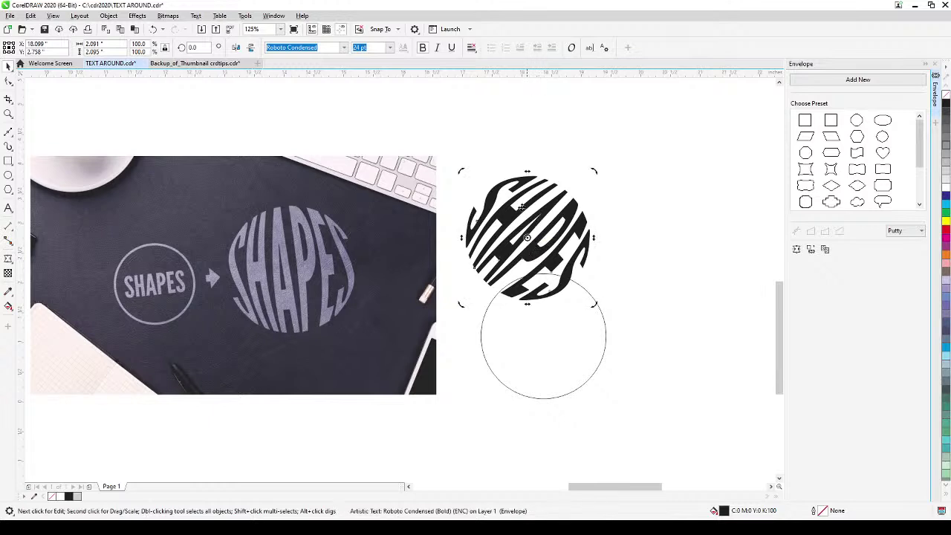
{"action": "left_click_drag", "start_coordinate": [461, 174], "coordinate": [459, 272]}
{"action": "left_click_drag", "start_coordinate": [596, 304], "coordinate": [594, 304]}
{"action": "left_click", "coordinate": [578, 348]}
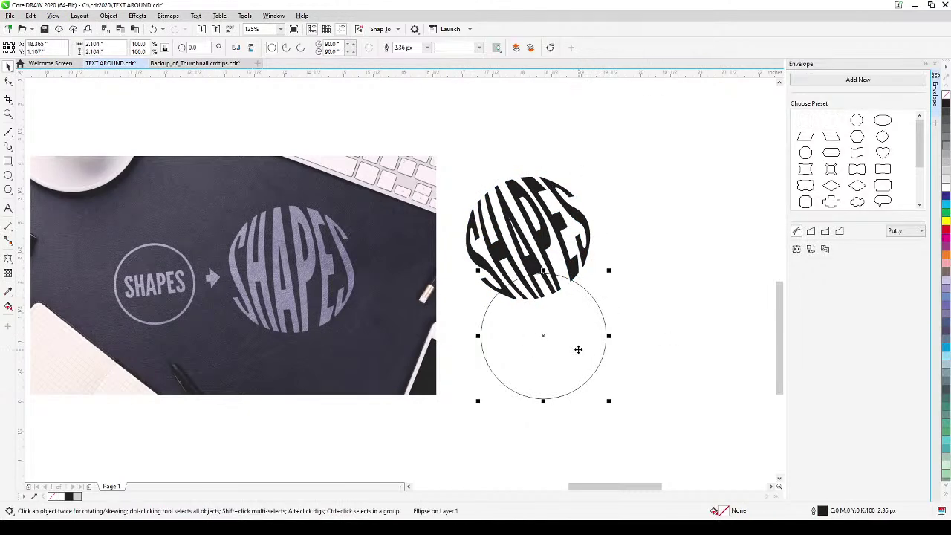
{"action": "key", "text": "Delete"}
{"action": "left_click_drag", "start_coordinate": [582, 287], "coordinate": [592, 333]}
{"action": "left_click", "coordinate": [659, 318]}
Pan the view over to the egg-and-hen FRESH 100% EGGS artwork.
{"action": "scroll", "coordinate": [651, 315], "scroll_direction": "down", "scroll_amount": 2}
{"action": "left_click_drag", "start_coordinate": [652, 315], "coordinate": [375, 317]}
{"action": "left_click_drag", "start_coordinate": [678, 332], "coordinate": [514, 359]}
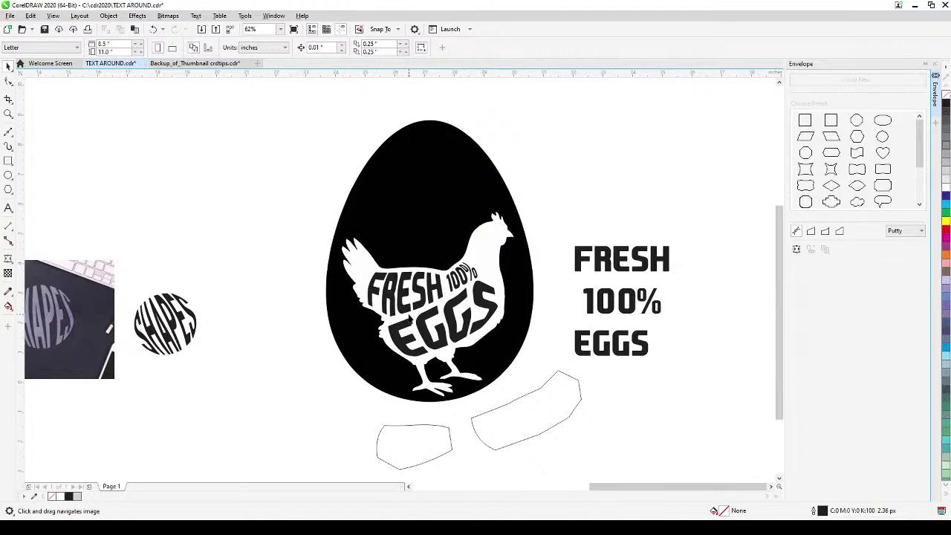
Move the finished FRESH 100% EGGS text out of the hen to the upper right.
{"action": "left_click_drag", "start_coordinate": [411, 327], "coordinate": [415, 316]}
{"action": "left_click_drag", "start_coordinate": [300, 241], "coordinate": [523, 361]}
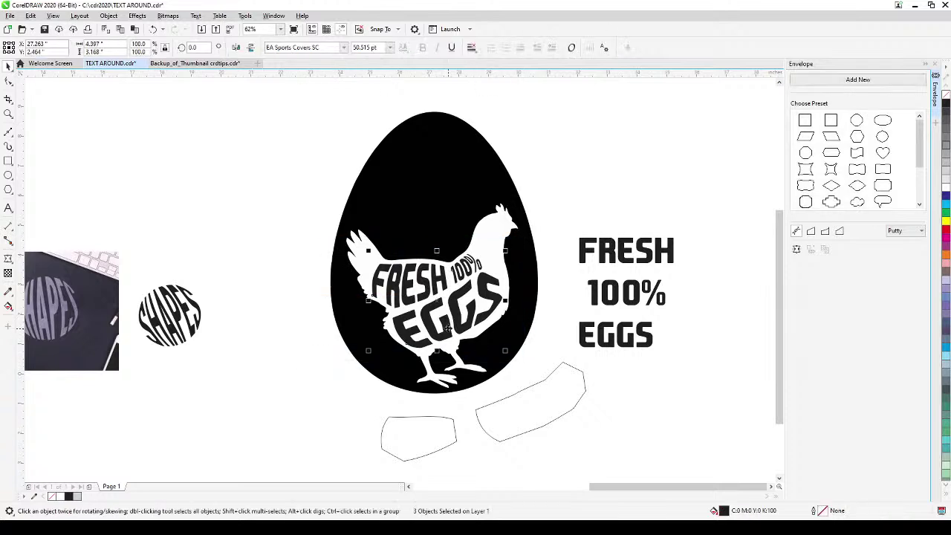
{"action": "left_click_drag", "start_coordinate": [448, 330], "coordinate": [725, 196]}
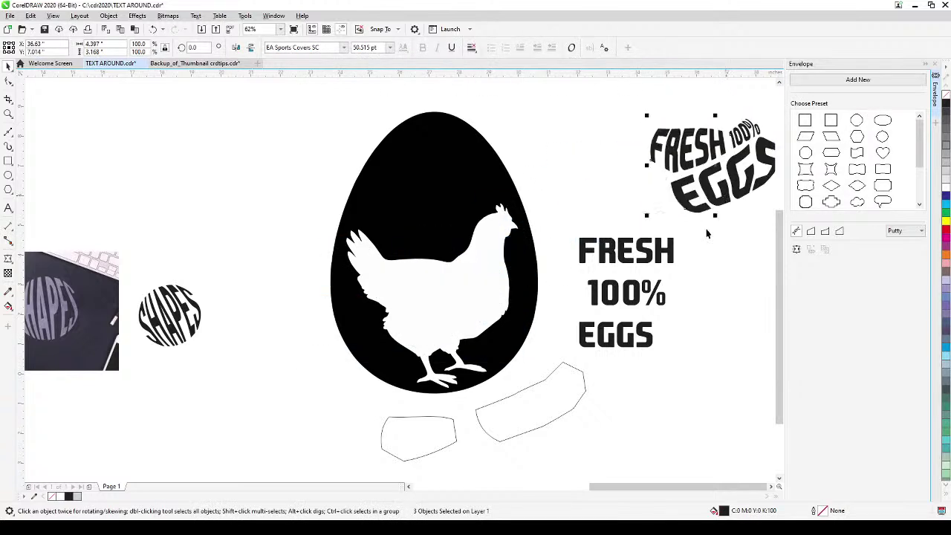
Drag both outline shapes onto the hen's body.
{"action": "left_click", "coordinate": [697, 329]}
{"action": "left_click_drag", "start_coordinate": [438, 420], "coordinate": [426, 283]}
{"action": "left_click_drag", "start_coordinate": [510, 418], "coordinate": [438, 332]}
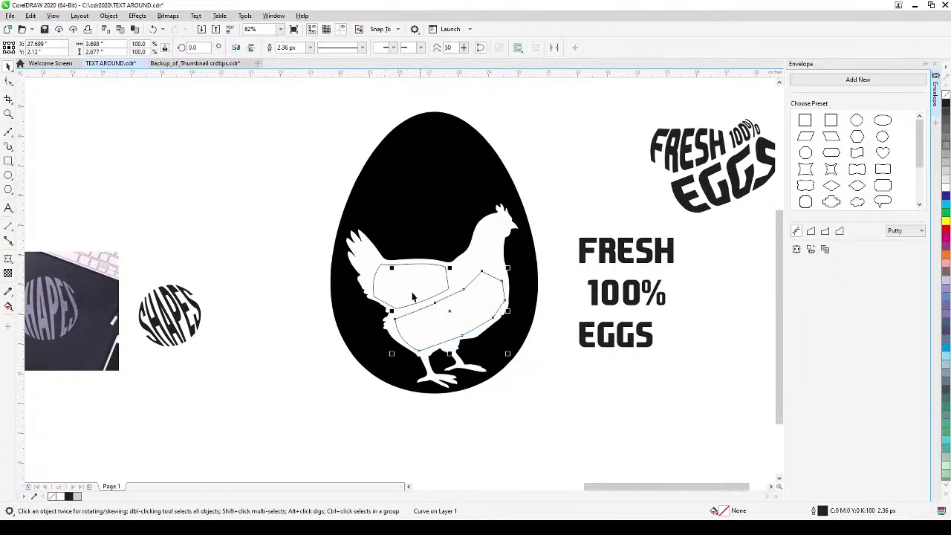
Break the FRESH 100% EGGS text apart into separate words with Object > Break Artistic Text Apart.
{"action": "left_click", "coordinate": [603, 191]}
{"action": "left_click", "coordinate": [605, 303]}
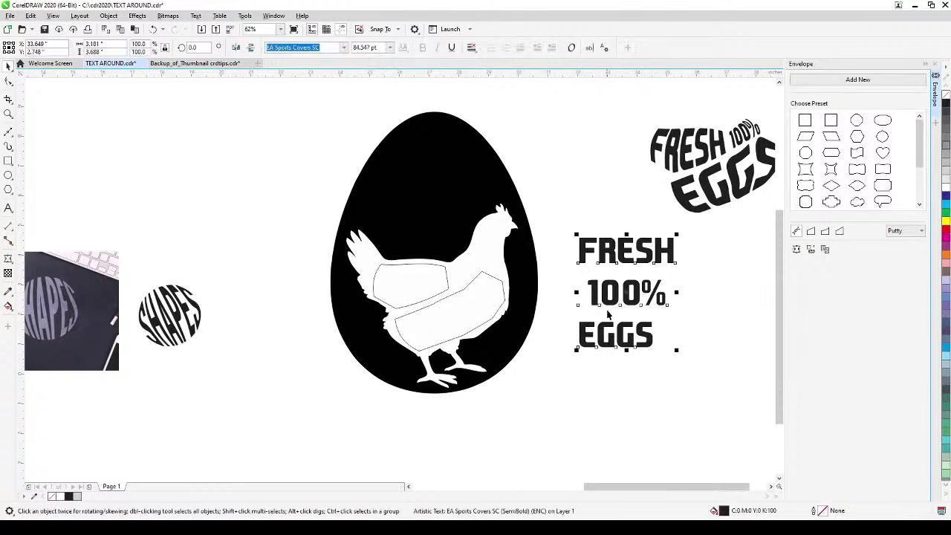
{"action": "left_click", "coordinate": [108, 15]}
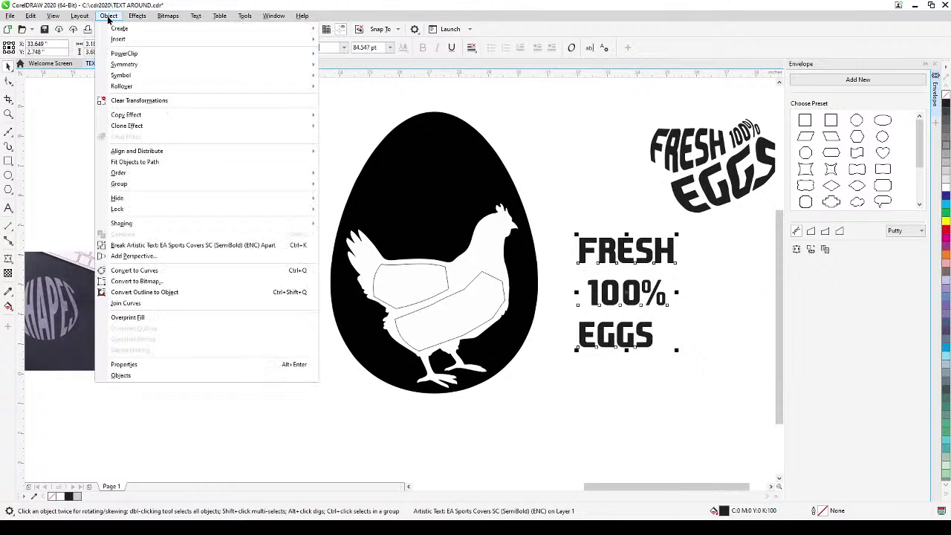
{"action": "left_click", "coordinate": [177, 247]}
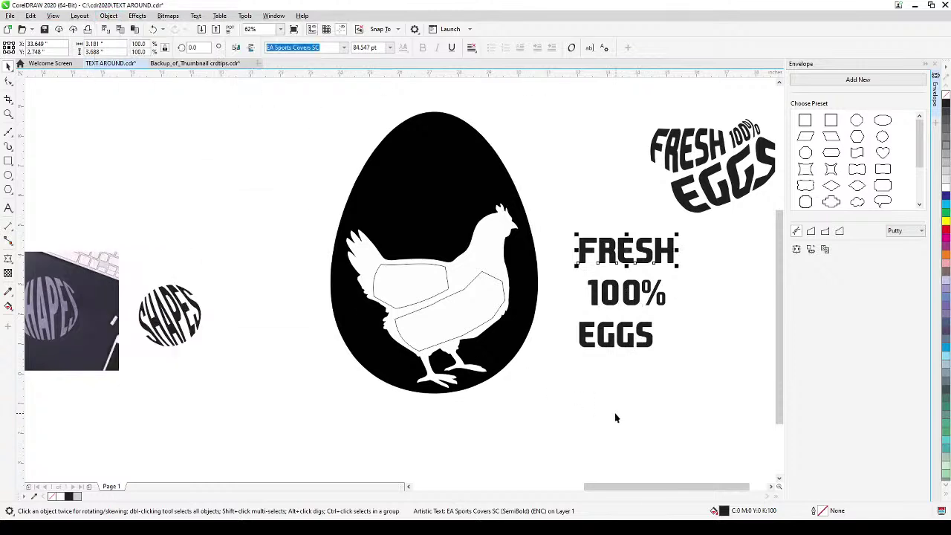
{"action": "left_click", "coordinate": [619, 275]}
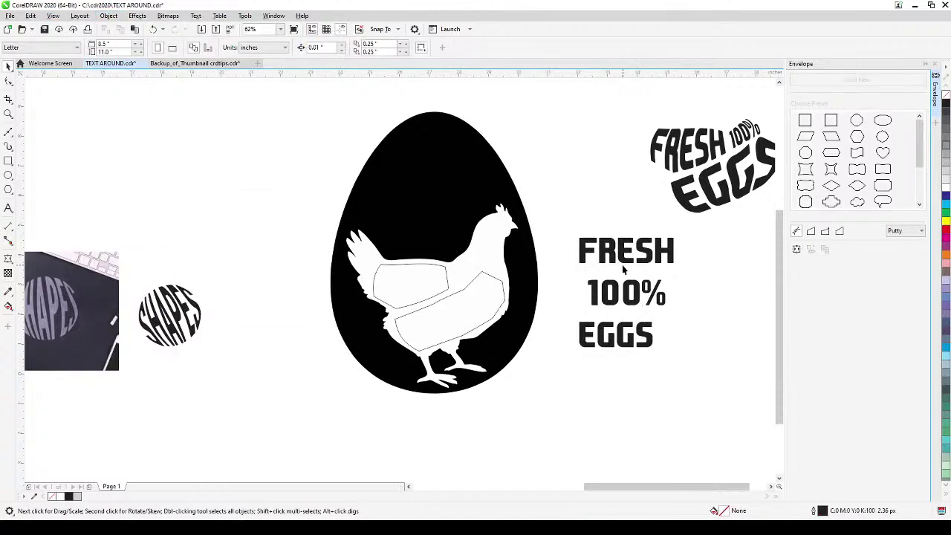
Warp FRESH to the upper outline shape, move that shape below the egg, and place FRESH on the hen.
{"action": "left_click", "coordinate": [625, 267]}
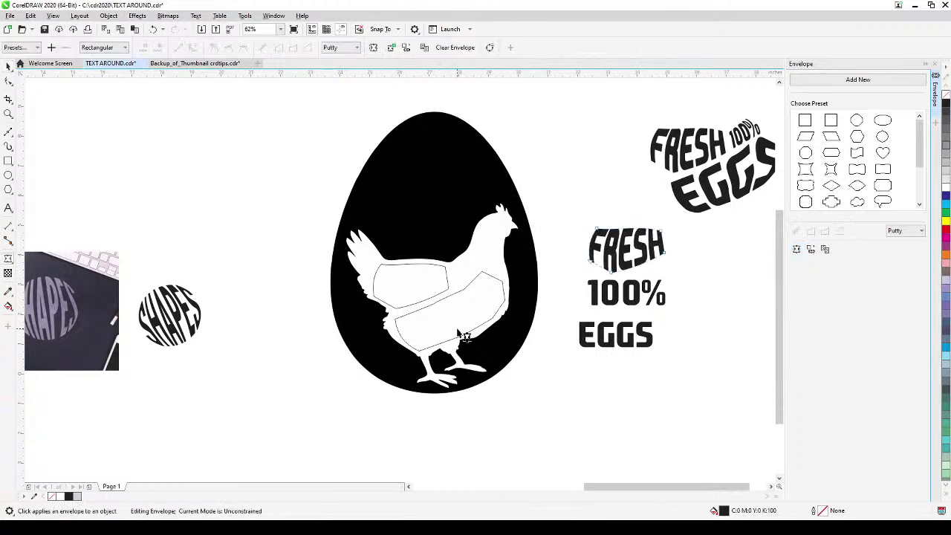
{"action": "left_click", "coordinate": [5, 66]}
{"action": "left_click", "coordinate": [436, 299]}
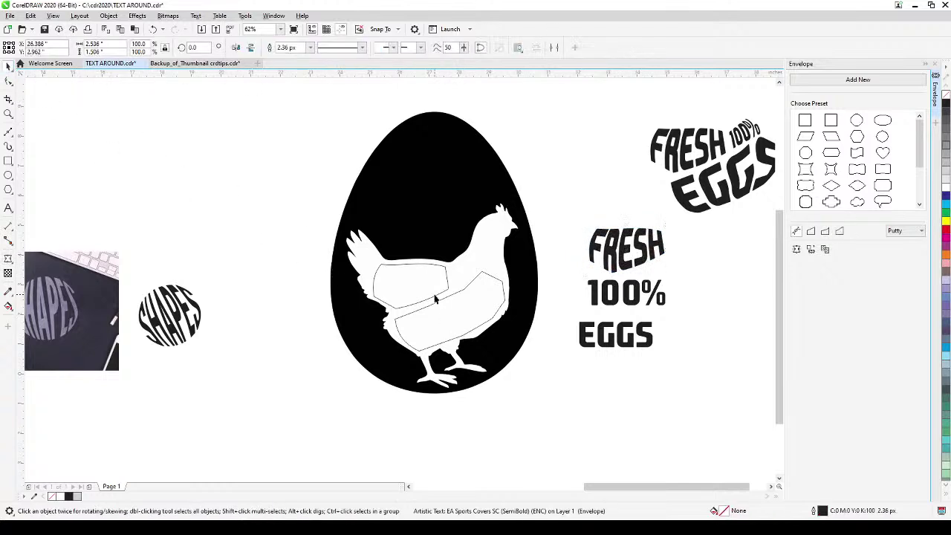
{"action": "left_click_drag", "start_coordinate": [437, 299], "coordinate": [340, 400]}
{"action": "left_click_drag", "start_coordinate": [619, 275], "coordinate": [400, 315]}
Warp EGGS to the hen's lower outline shape with Create envelope from.
{"action": "left_click", "coordinate": [558, 439]}
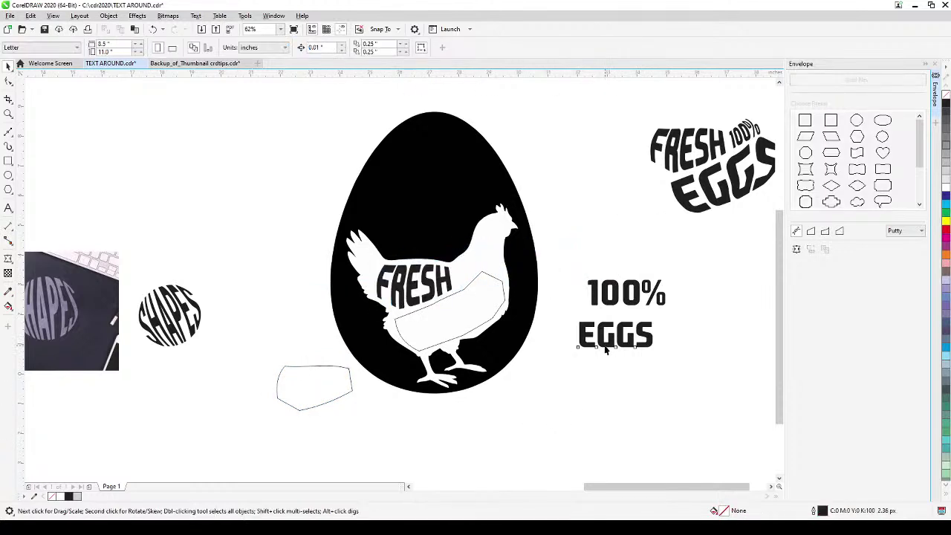
{"action": "left_click", "coordinate": [606, 350]}
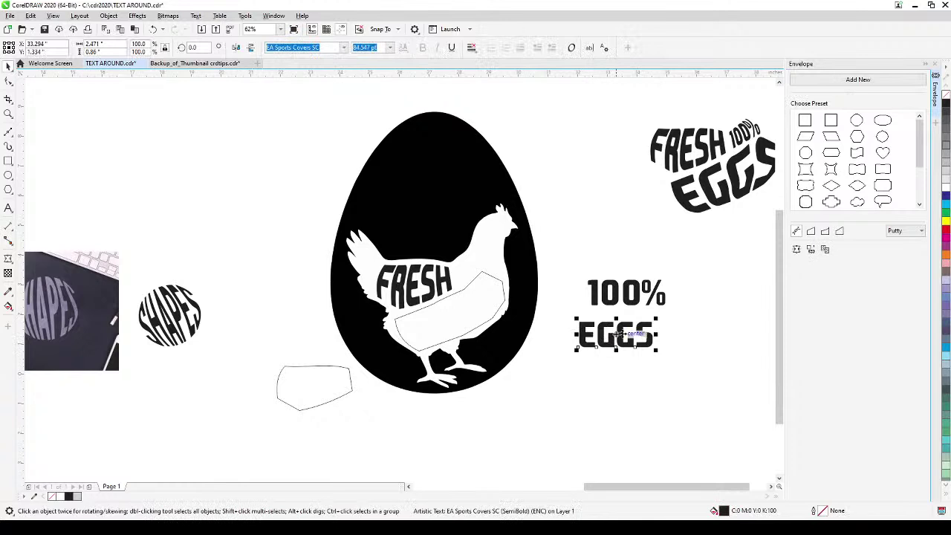
{"action": "left_click", "coordinate": [811, 251]}
{"action": "left_click", "coordinate": [474, 325]}
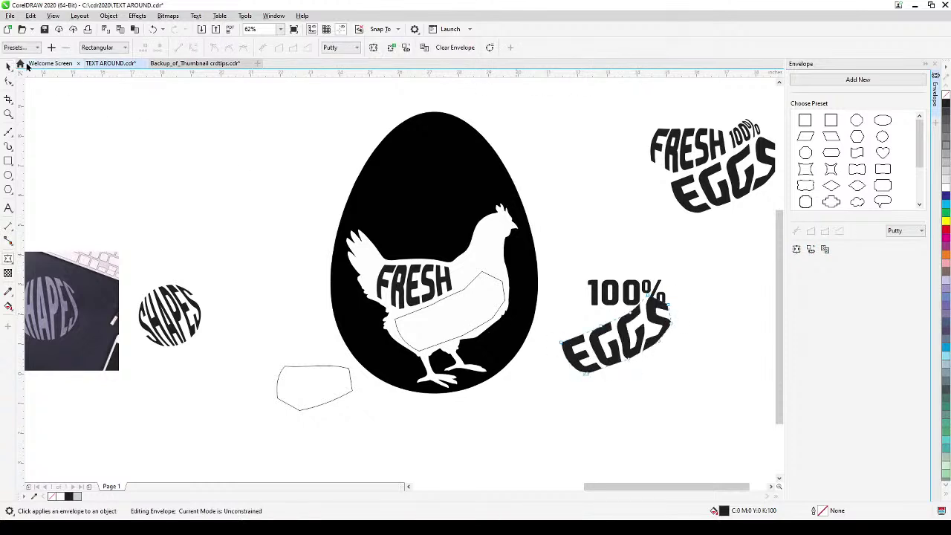
{"action": "left_click", "coordinate": [8, 66]}
Move the polygon outline off the hen to the left and place EGGS under FRESH.
{"action": "left_click", "coordinate": [386, 340]}
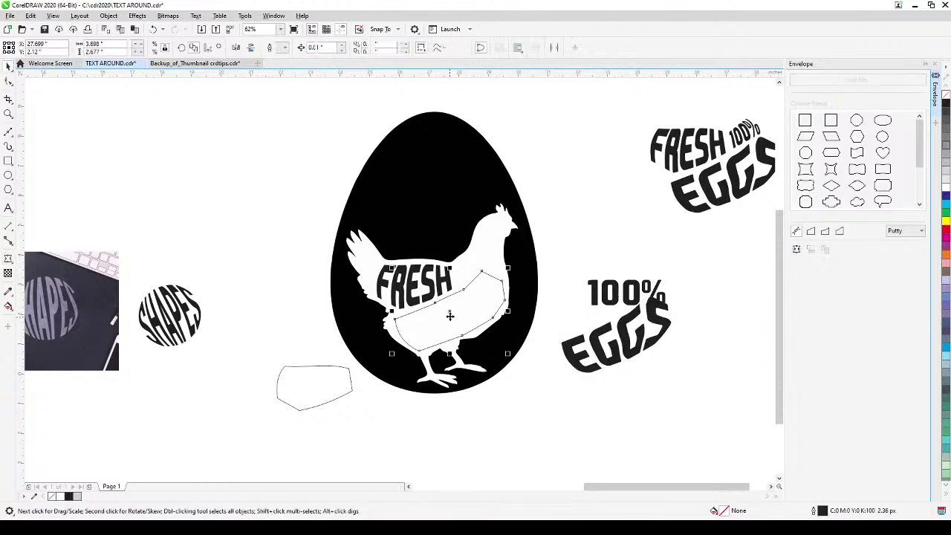
{"action": "left_click_drag", "start_coordinate": [384, 347], "coordinate": [175, 394]}
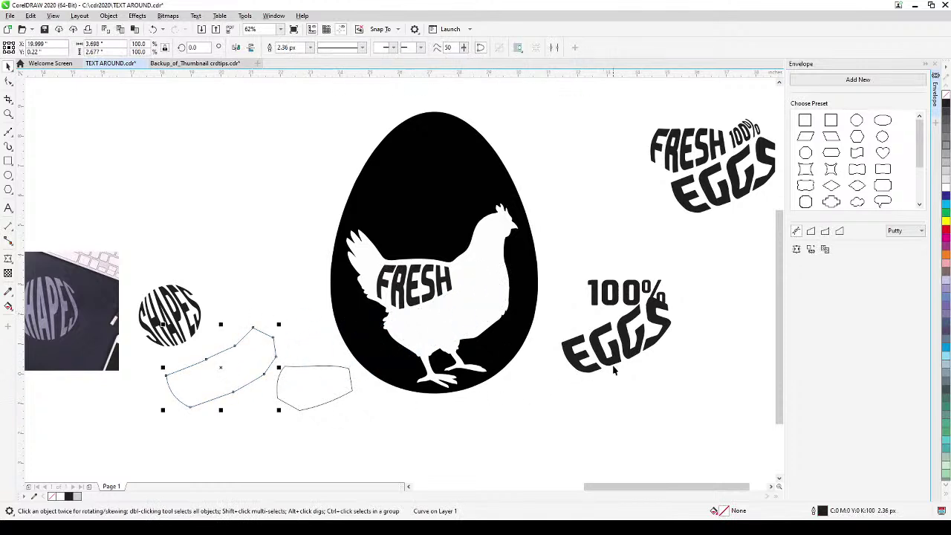
{"action": "left_click_drag", "start_coordinate": [614, 370], "coordinate": [449, 343]}
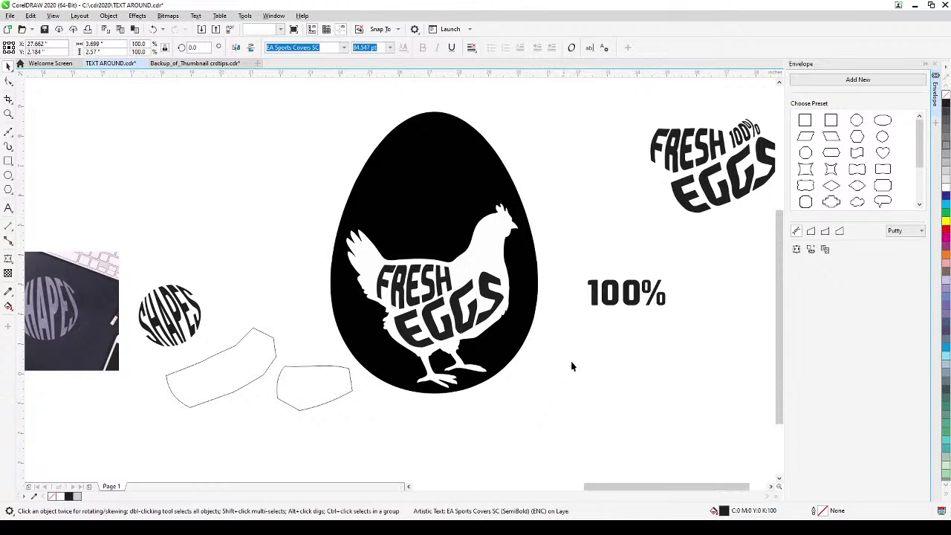
{"action": "left_click", "coordinate": [556, 385]}
{"action": "scroll", "coordinate": [618, 294], "scroll_direction": "up", "scroll_amount": 2}
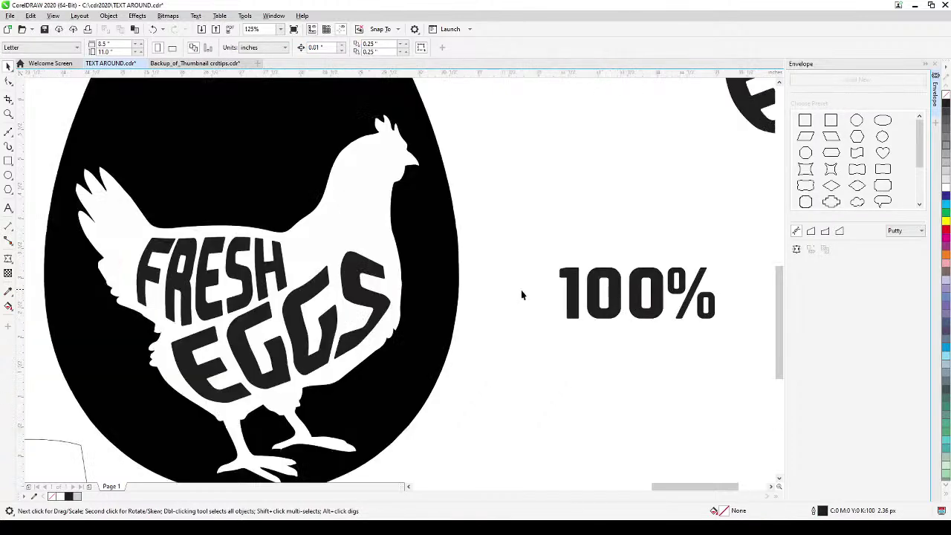
Draw a closed four-corner Bézier shape on the hen's back.
{"action": "left_click", "coordinate": [9, 132]}
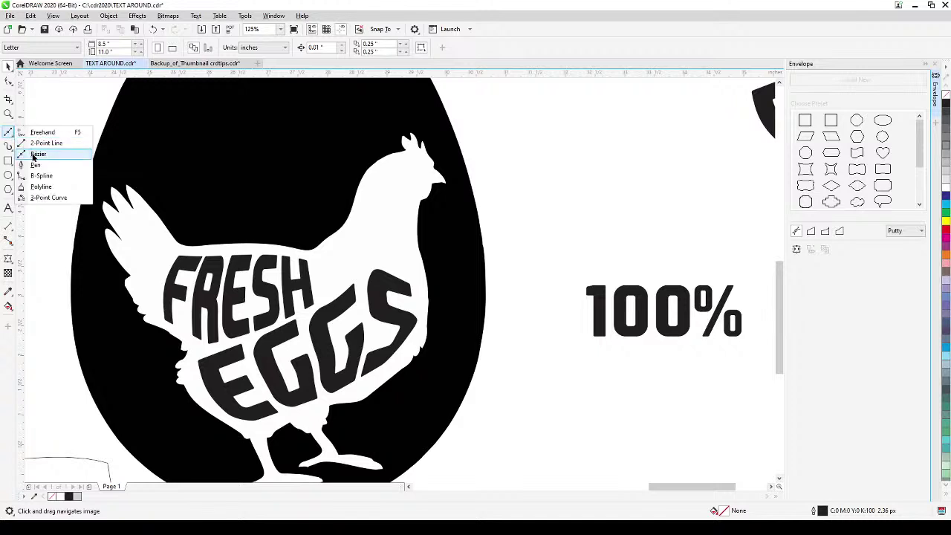
{"action": "left_click", "coordinate": [33, 155]}
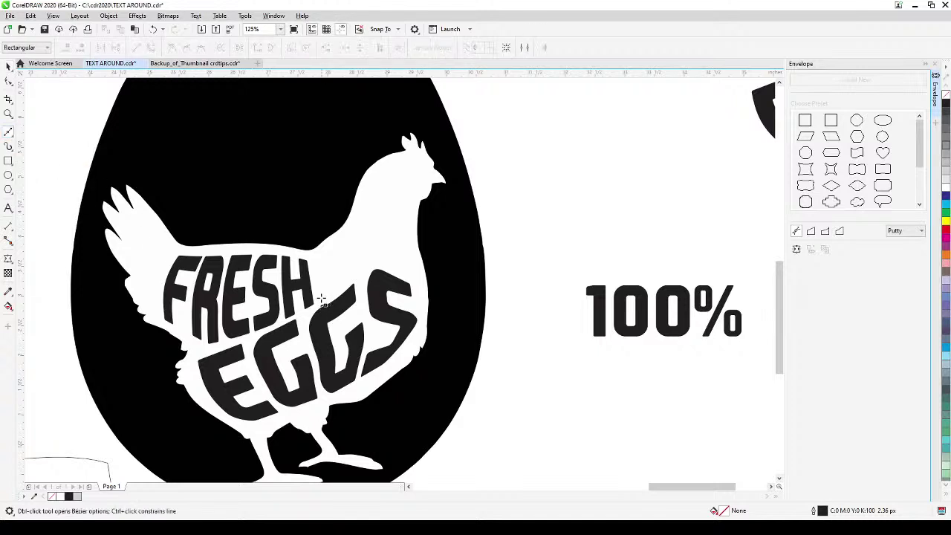
{"action": "left_click", "coordinate": [336, 293]}
{"action": "left_click", "coordinate": [383, 252]}
{"action": "left_click", "coordinate": [352, 225]}
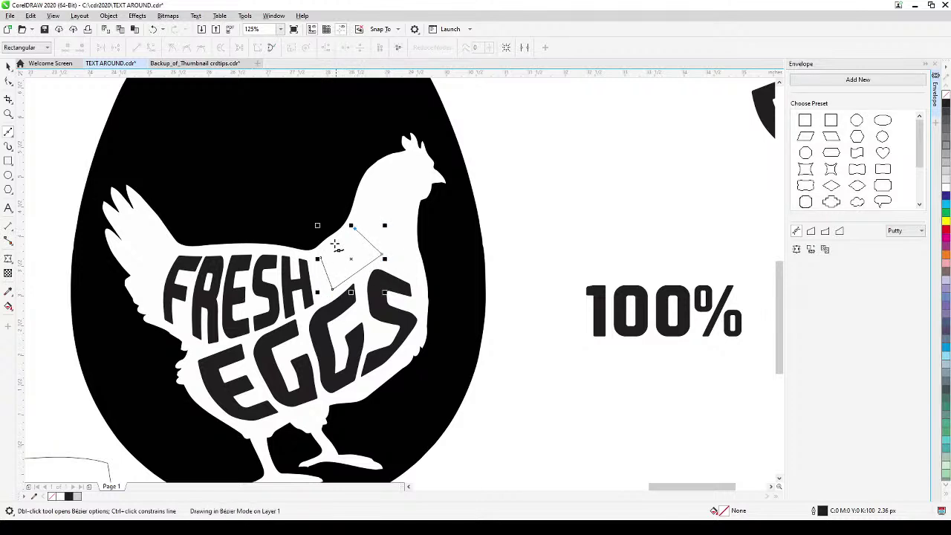
{"action": "left_click", "coordinate": [320, 257]}
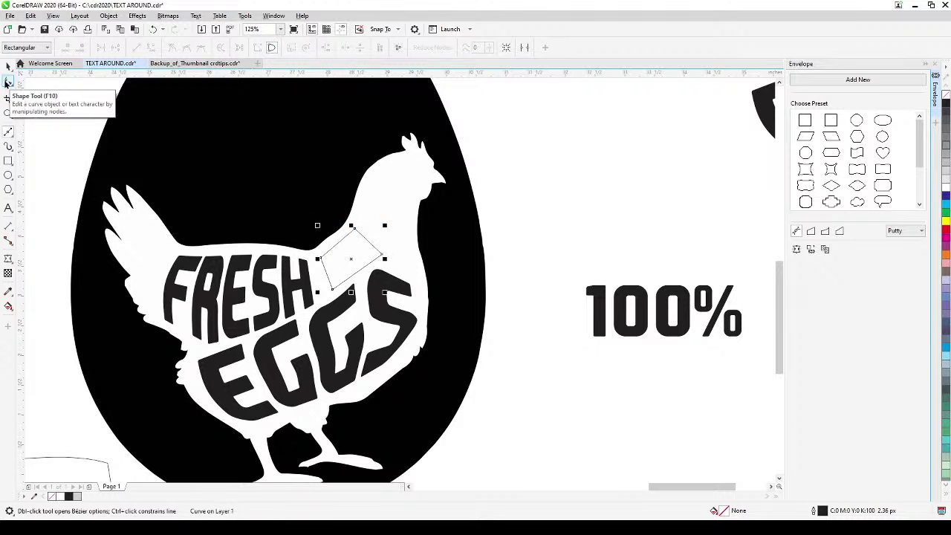
Convert the shape's upper-right and left edges to curves and bend them outward.
{"action": "left_click", "coordinate": [6, 83]}
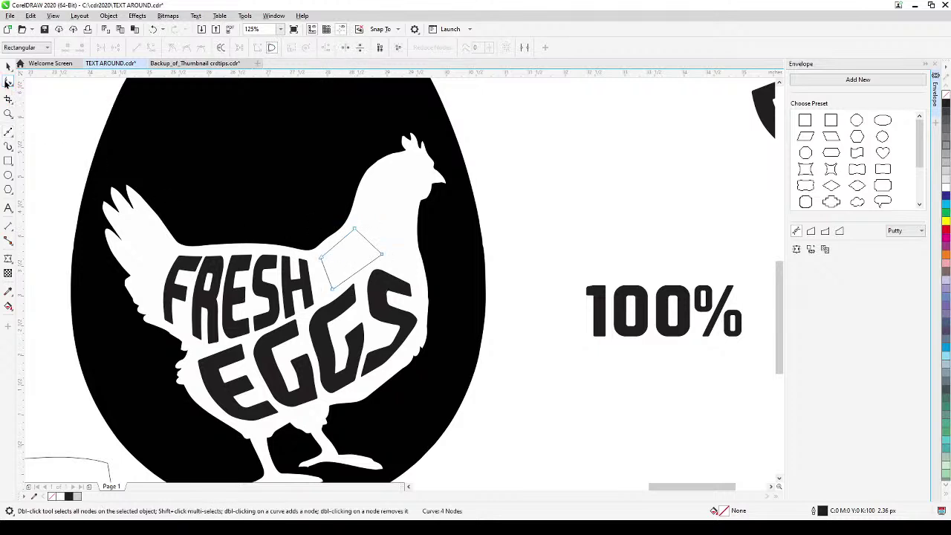
{"action": "left_click", "coordinate": [369, 242]}
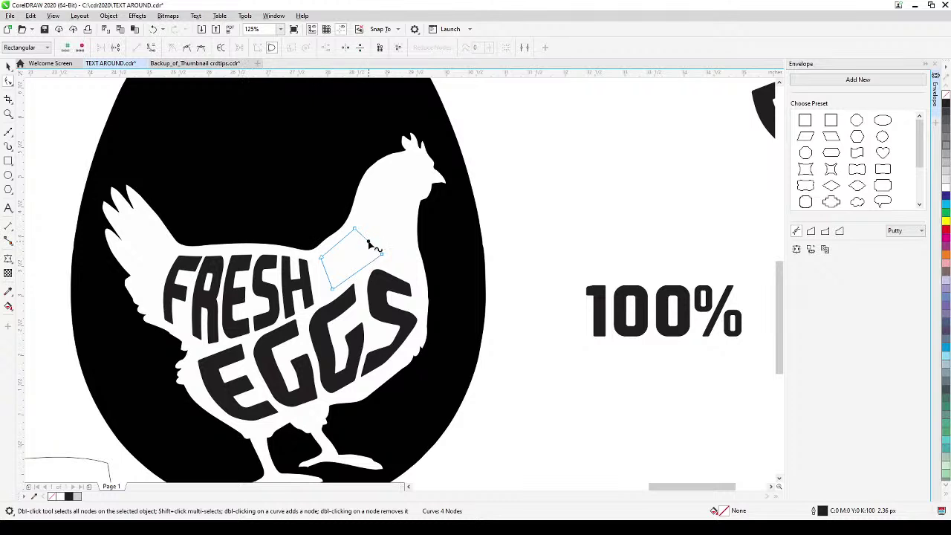
{"action": "left_click", "coordinate": [152, 49]}
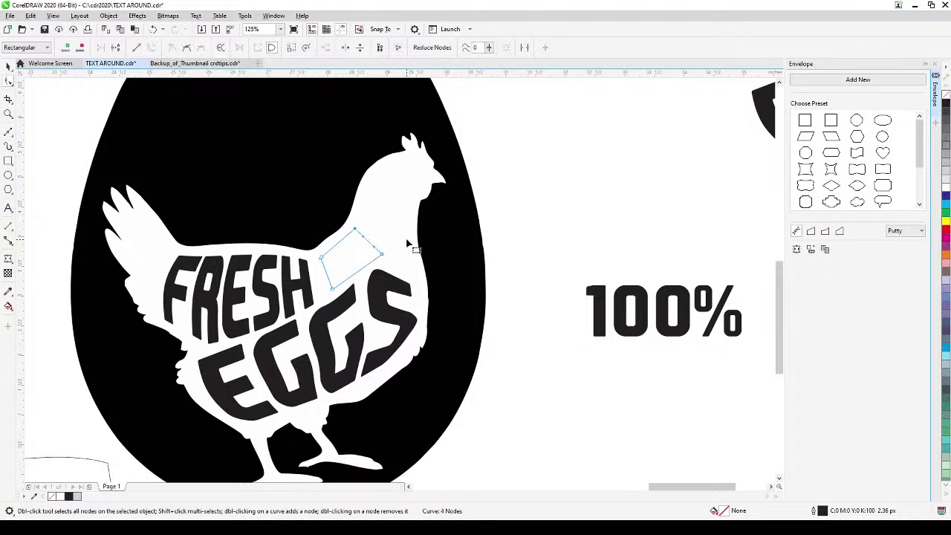
{"action": "mouse_move", "coordinate": [377, 254]}
{"action": "left_mouse_down"}
{"action": "mouse_move", "coordinate": [367, 242]}
{"action": "mouse_move", "coordinate": [378, 242]}
{"action": "left_mouse_up"}
{"action": "left_click", "coordinate": [326, 273]}
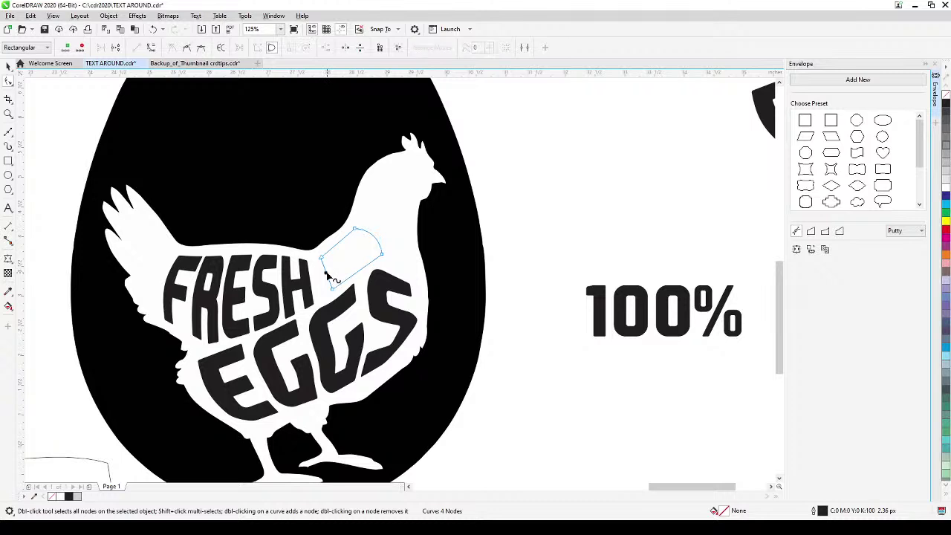
{"action": "left_click", "coordinate": [151, 48]}
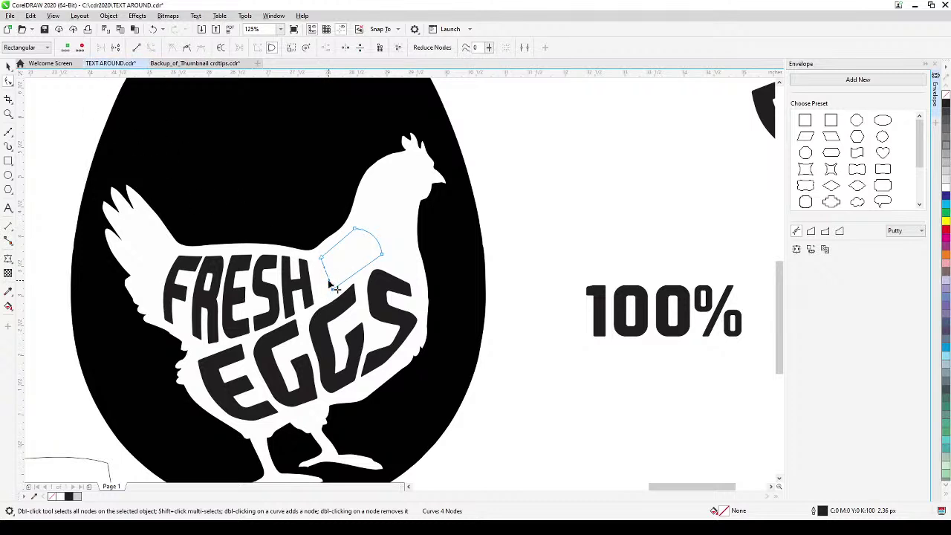
{"action": "left_click_drag", "start_coordinate": [330, 280], "coordinate": [332, 273]}
{"action": "left_click", "coordinate": [8, 65]}
{"action": "left_click", "coordinate": [654, 312]}
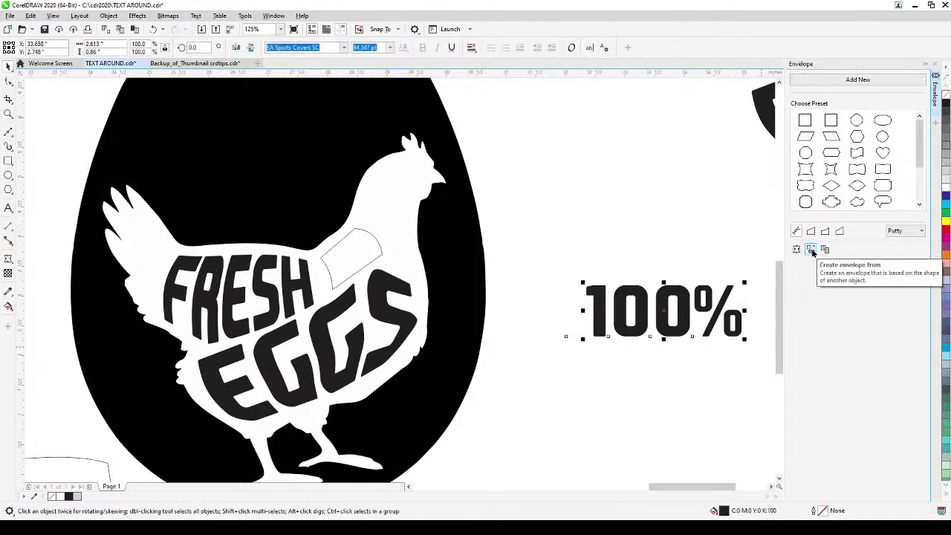
Warp 100% into the small curved shape and move it onto the hen's back.
{"action": "key", "text": "ctrl+z"}
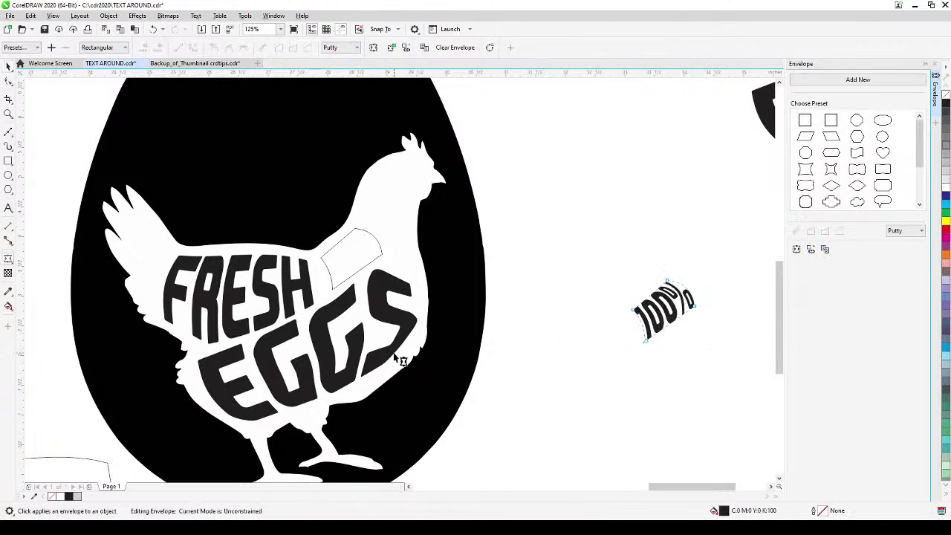
{"action": "left_click", "coordinate": [9, 67]}
{"action": "left_click", "coordinate": [350, 264]}
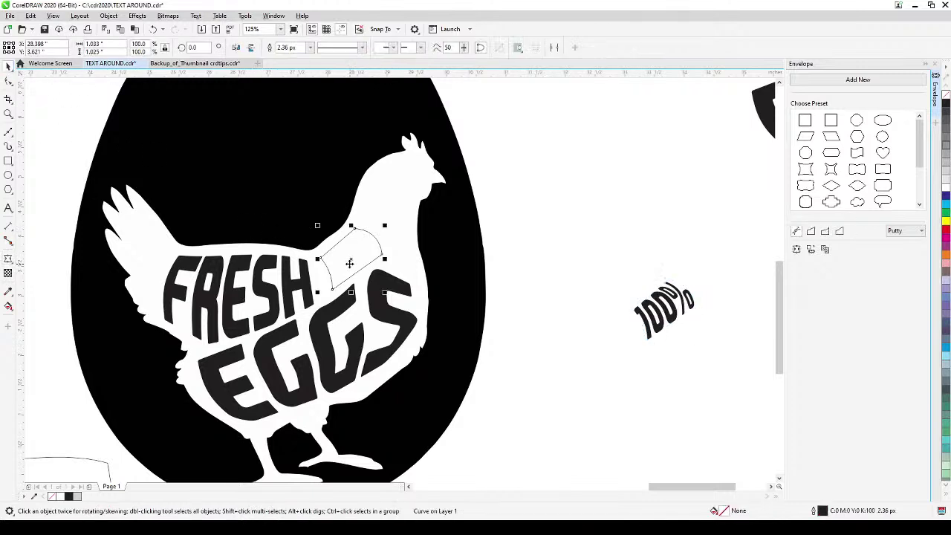
{"action": "left_click", "coordinate": [517, 329]}
{"action": "left_click_drag", "start_coordinate": [661, 308], "coordinate": [342, 286]}
{"action": "scroll", "coordinate": [344, 260], "scroll_direction": "up", "scroll_amount": 2}
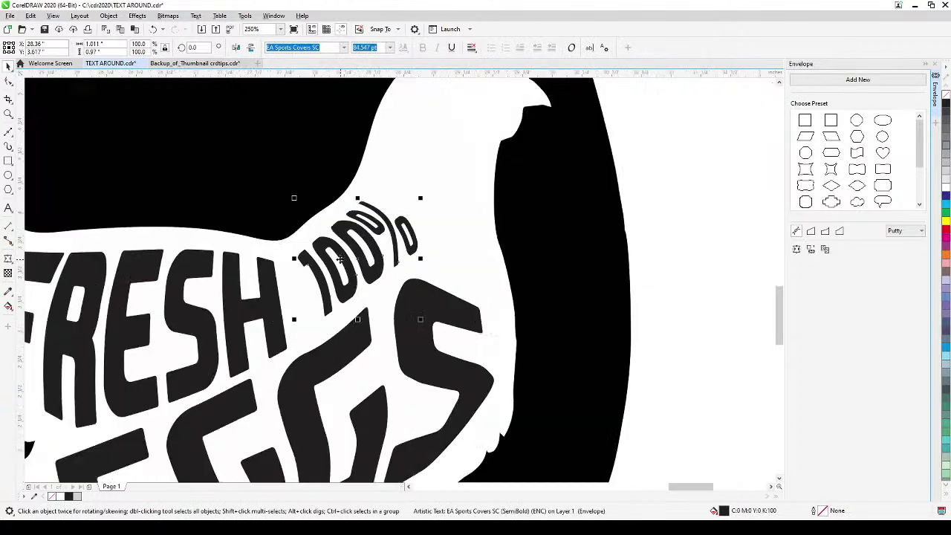
Adjust the 100% envelope nodes, raising its right end and reshaping the bottom-left.
{"action": "left_click", "coordinate": [11, 84]}
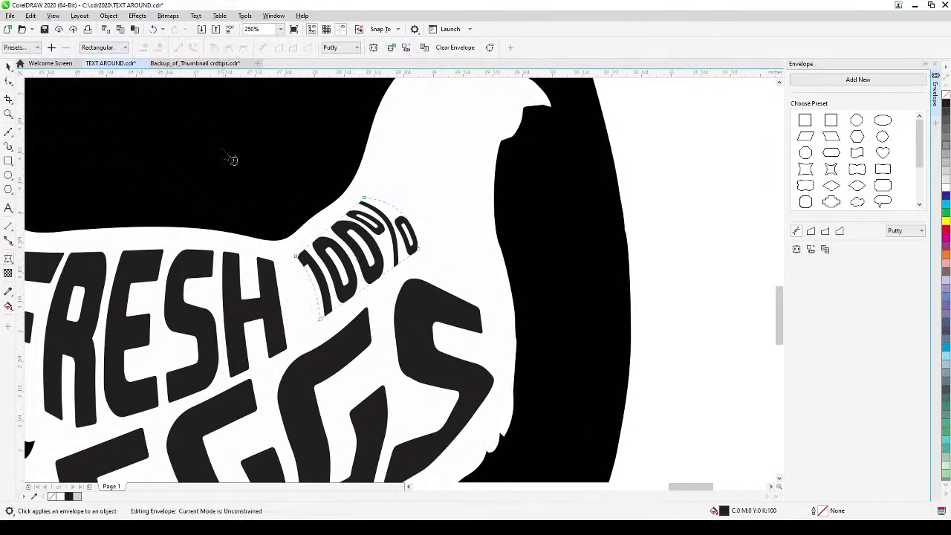
{"action": "left_click", "coordinate": [419, 253]}
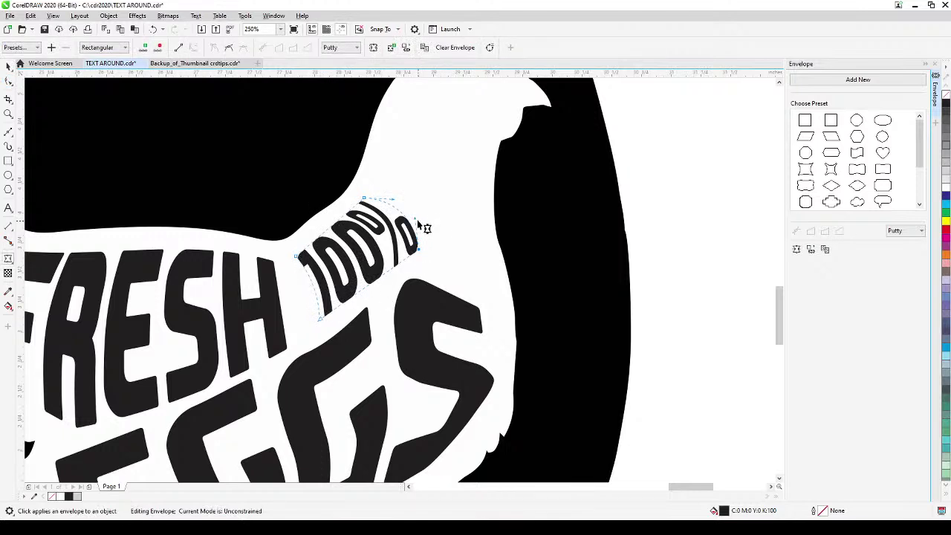
{"action": "left_click_drag", "start_coordinate": [422, 228], "coordinate": [378, 186]}
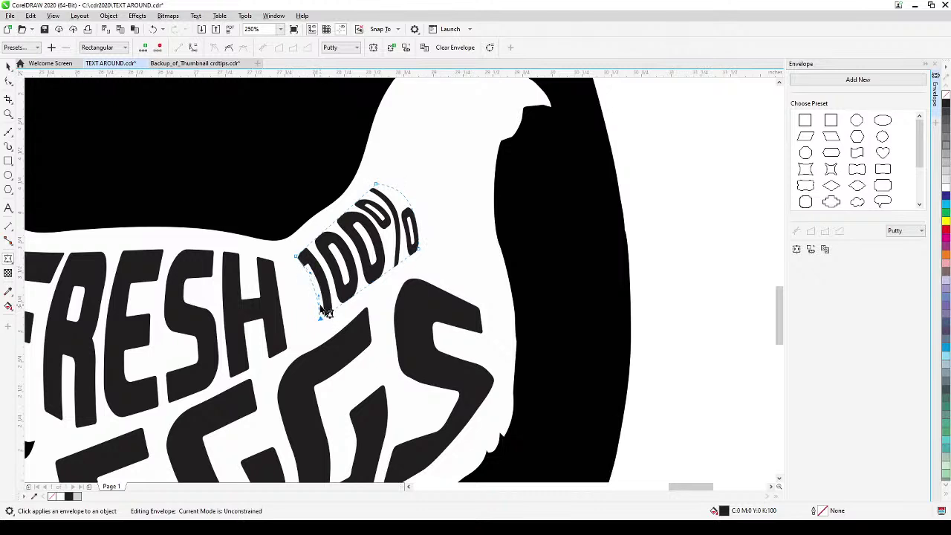
{"action": "mouse_move", "coordinate": [325, 303]}
{"action": "left_mouse_down"}
{"action": "mouse_move", "coordinate": [321, 292]}
{"action": "mouse_move", "coordinate": [329, 317]}
{"action": "left_mouse_up"}
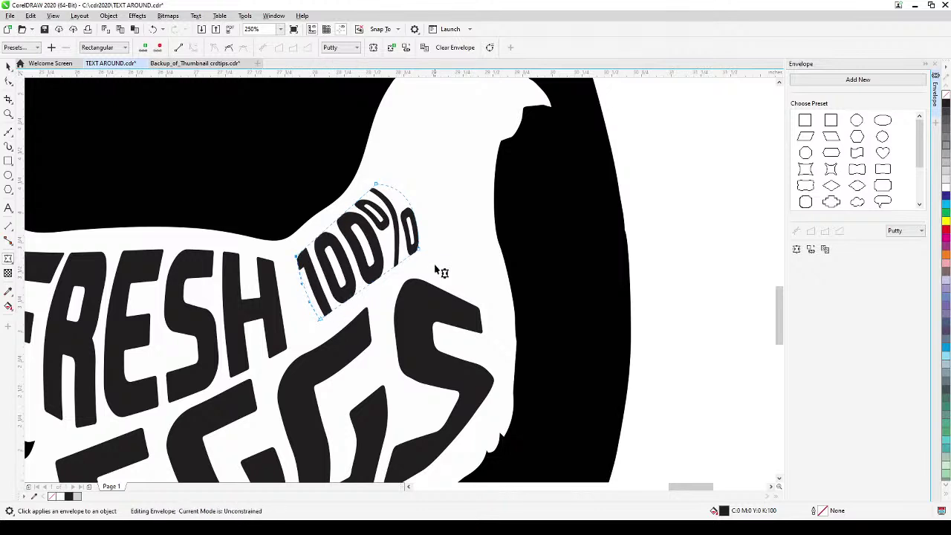
{"action": "left_click", "coordinate": [6, 67]}
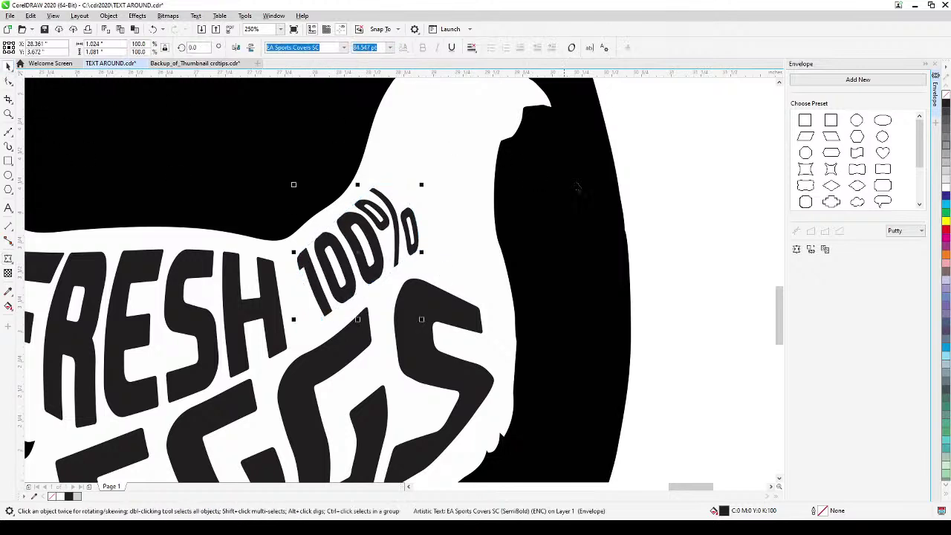
{"action": "left_click", "coordinate": [650, 178]}
{"action": "scroll", "coordinate": [649, 178], "scroll_direction": "down", "scroll_amount": 5}
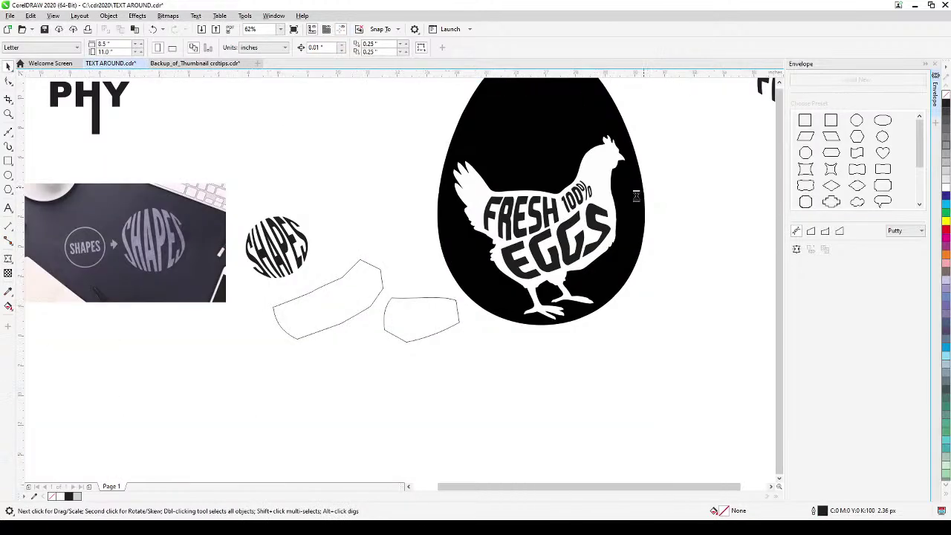
Delete the spare small FRESH EGGS logo and close the Envelope docker.
{"action": "left_click_drag", "start_coordinate": [545, 311], "coordinate": [499, 339]}
{"action": "key", "text": "Tab"}
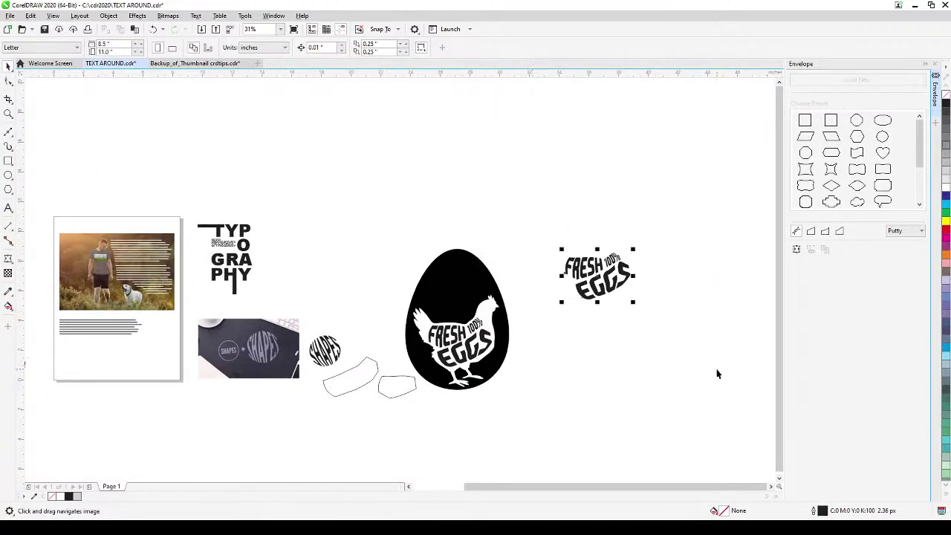
{"action": "key", "text": "Delete"}
{"action": "scroll", "coordinate": [475, 353], "scroll_direction": "left", "scroll_amount": 5}
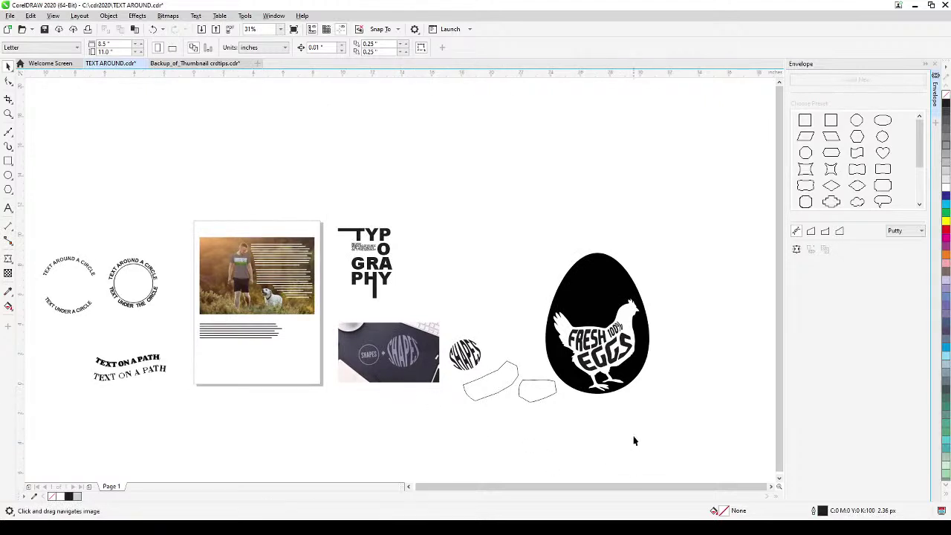
{"action": "left_click", "coordinate": [936, 72]}
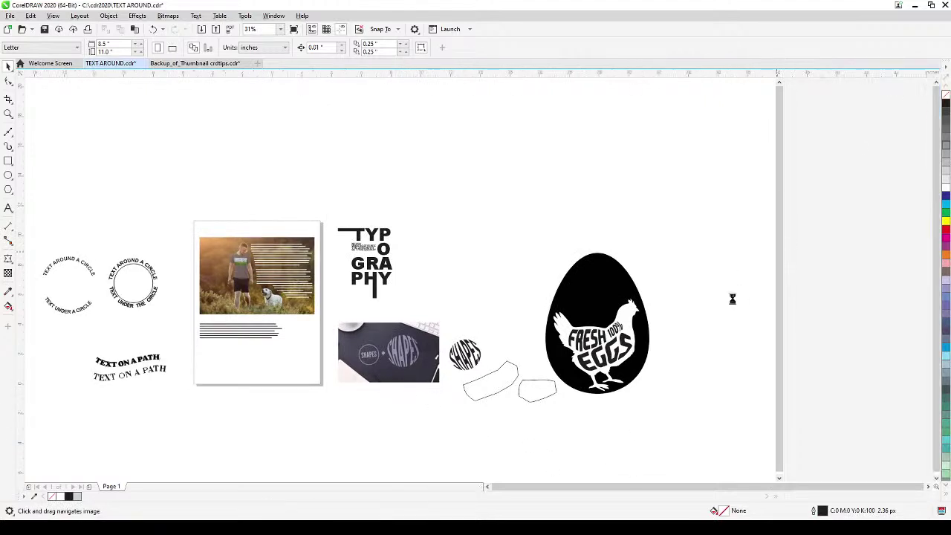
Pan around the layout to review the finished hen lettering on the egg.
{"action": "scroll", "coordinate": [528, 396], "scroll_direction": "up", "scroll_amount": 3}
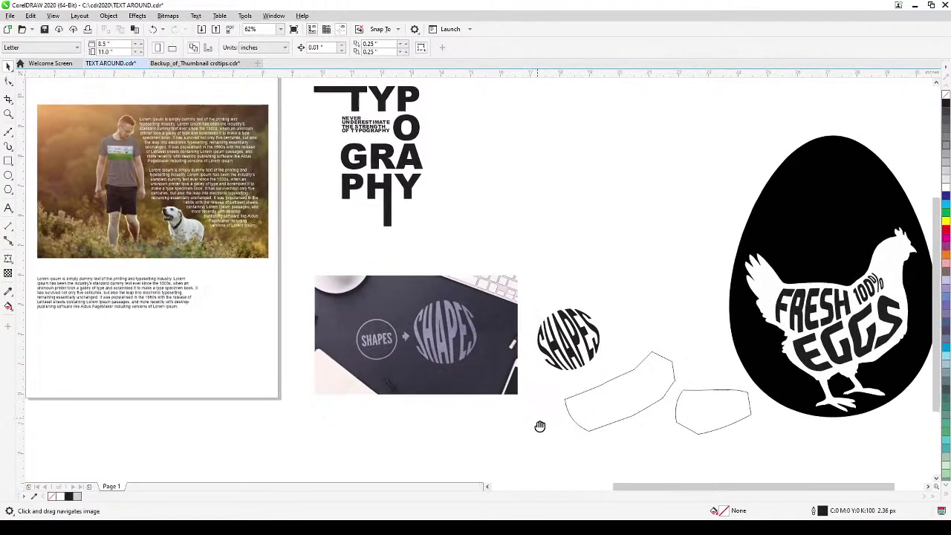
{"action": "left_click_drag", "start_coordinate": [542, 420], "coordinate": [532, 436]}
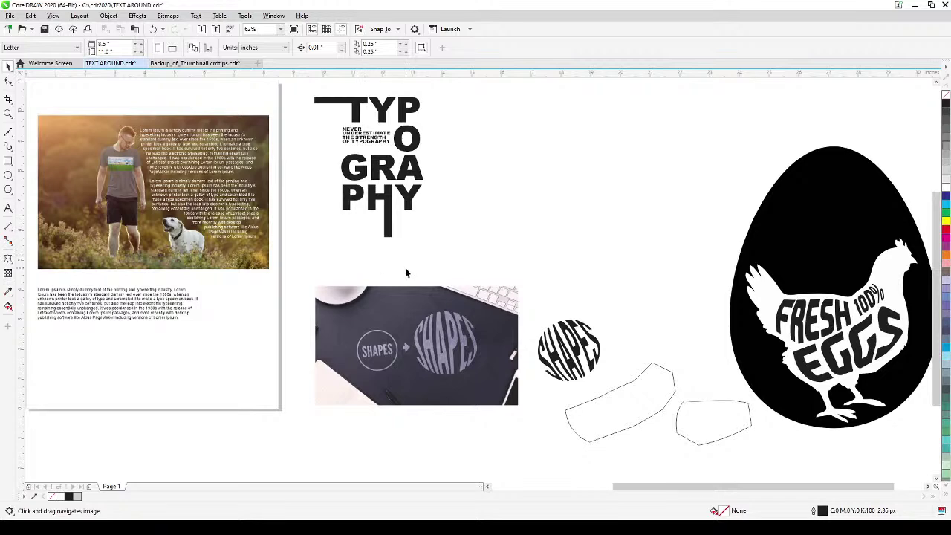
{"action": "left_click_drag", "start_coordinate": [550, 381], "coordinate": [522, 377]}
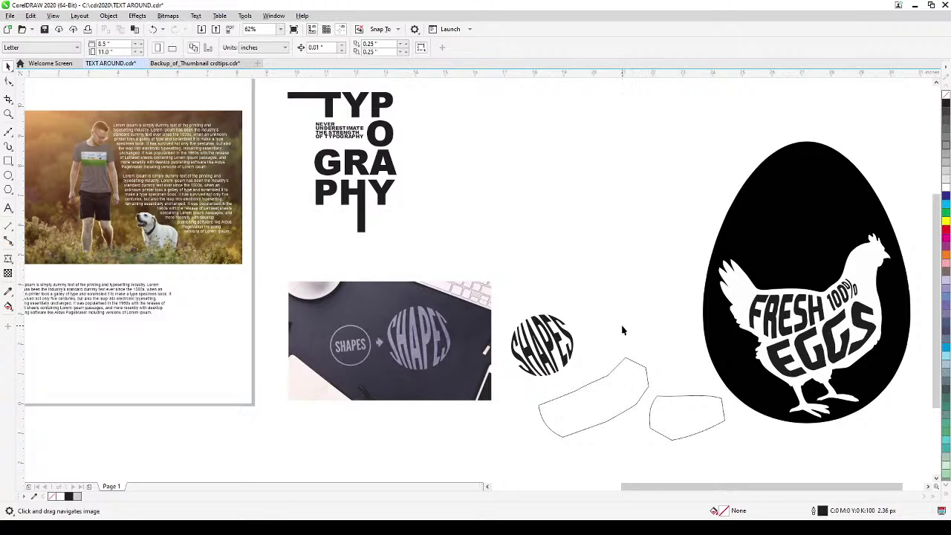
{"action": "mouse_move", "coordinate": [565, 304]}
{"action": "left_mouse_down"}
{"action": "mouse_move", "coordinate": [539, 285]}
{"action": "mouse_move", "coordinate": [573, 299]}
{"action": "mouse_move", "coordinate": [566, 292]}
{"action": "left_mouse_up"}
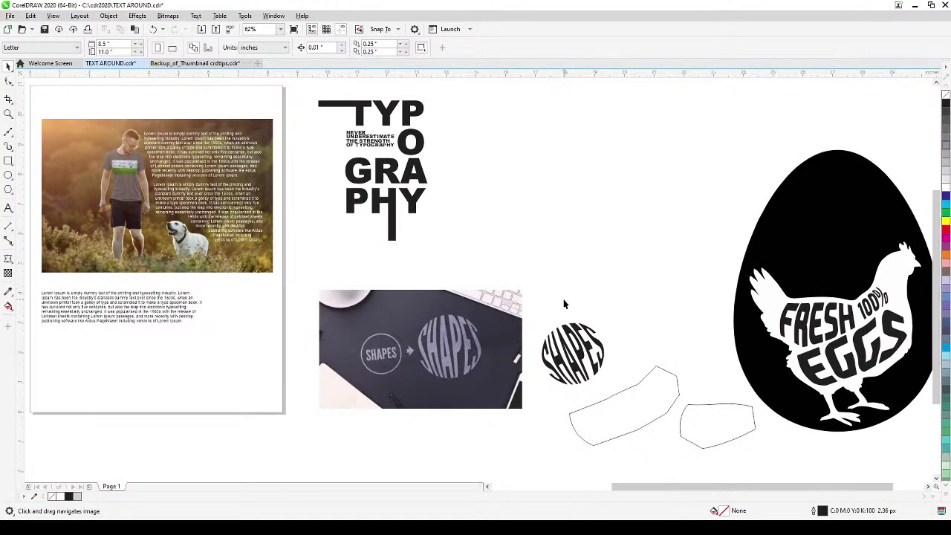